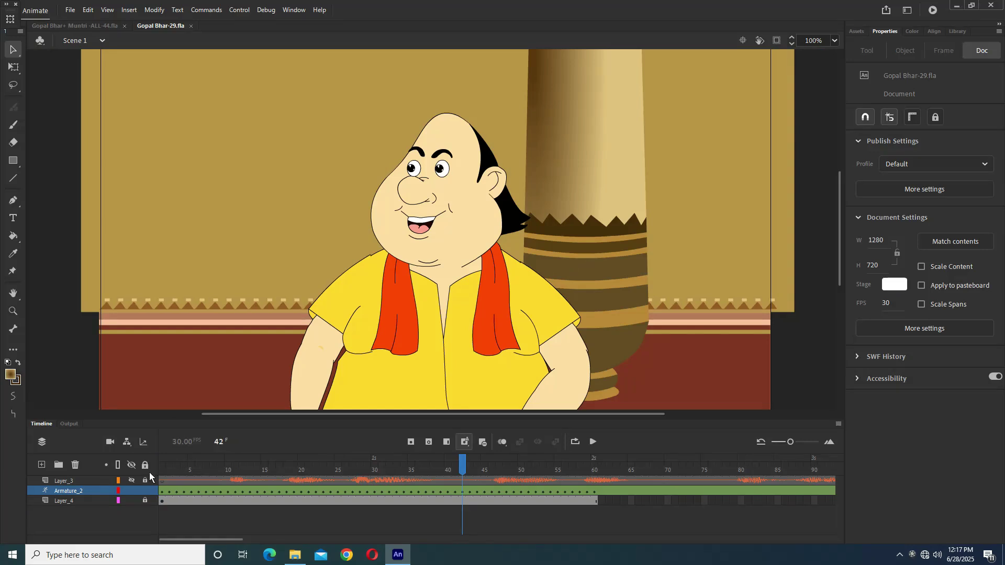
- Copy the pillar symbol from the Gopal Bhar-29 scene and switch to the Gopal Bhar+ Muntri -ALL-44.fla document
double_click(594, 259)
left_click(595, 266)
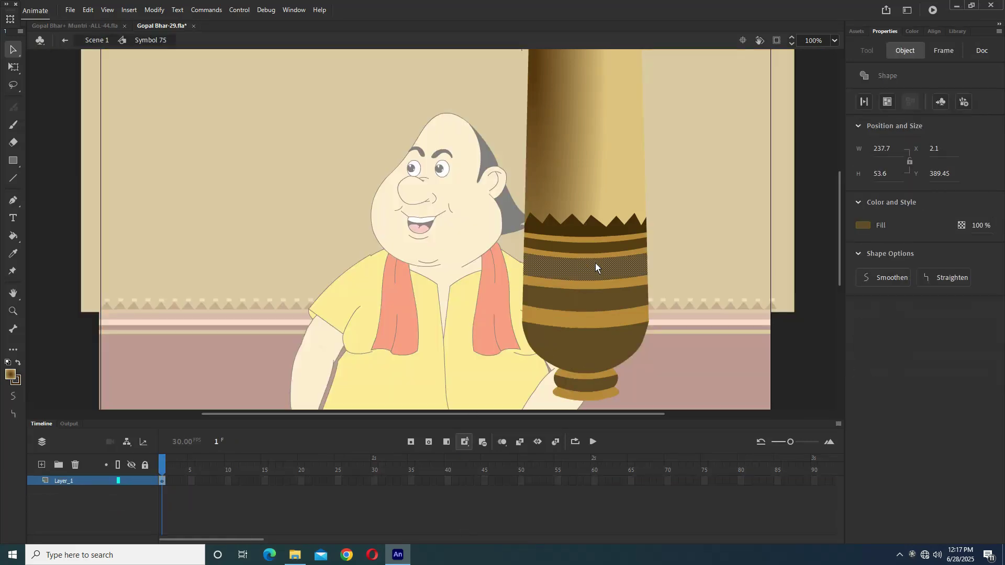
key("ctrl+e")
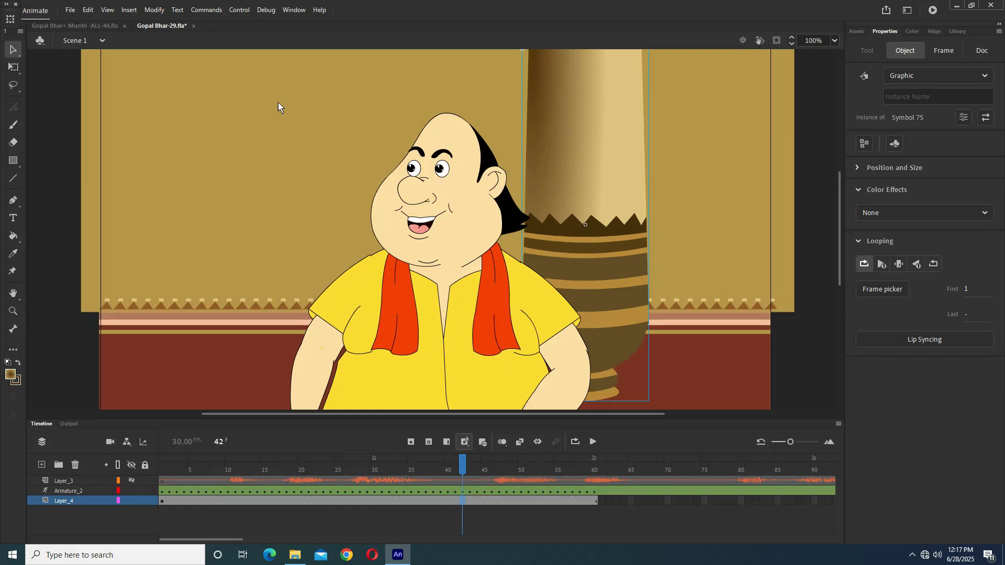
left_click(75, 25)
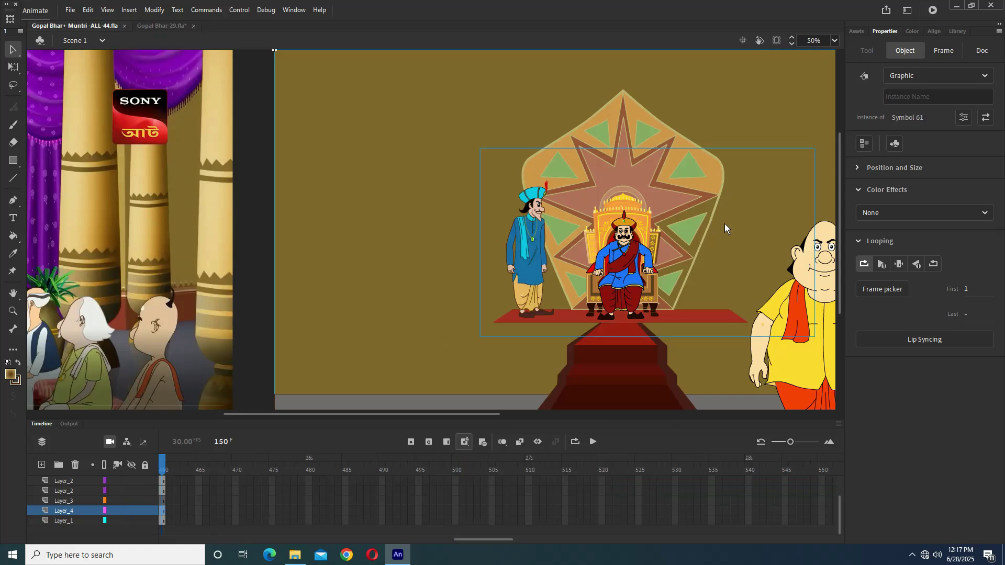
- Paste the pillar in place on Layer_4 at frame 1
left_click(120, 510)
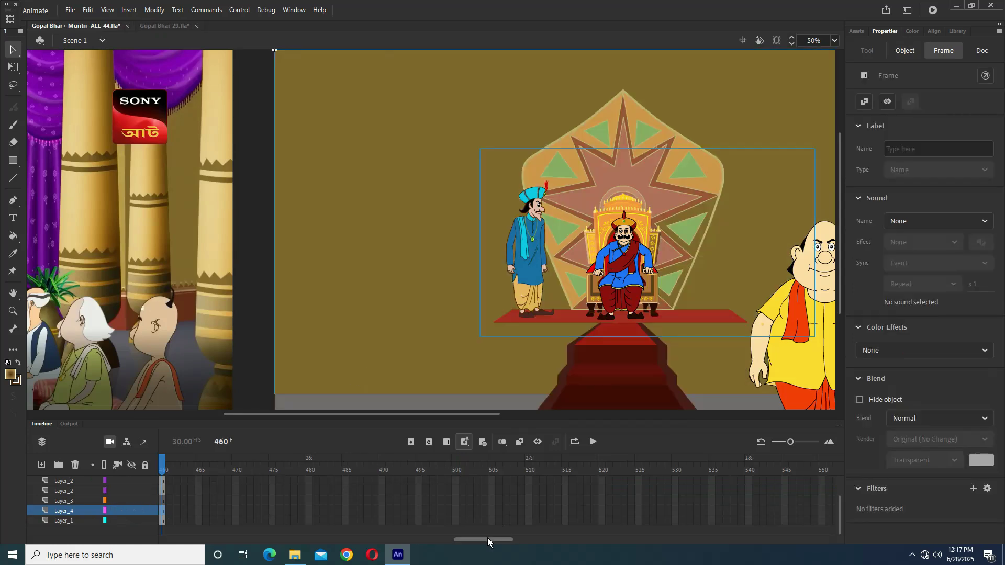
left_click_drag(487, 538, 193, 539)
left_click(164, 510)
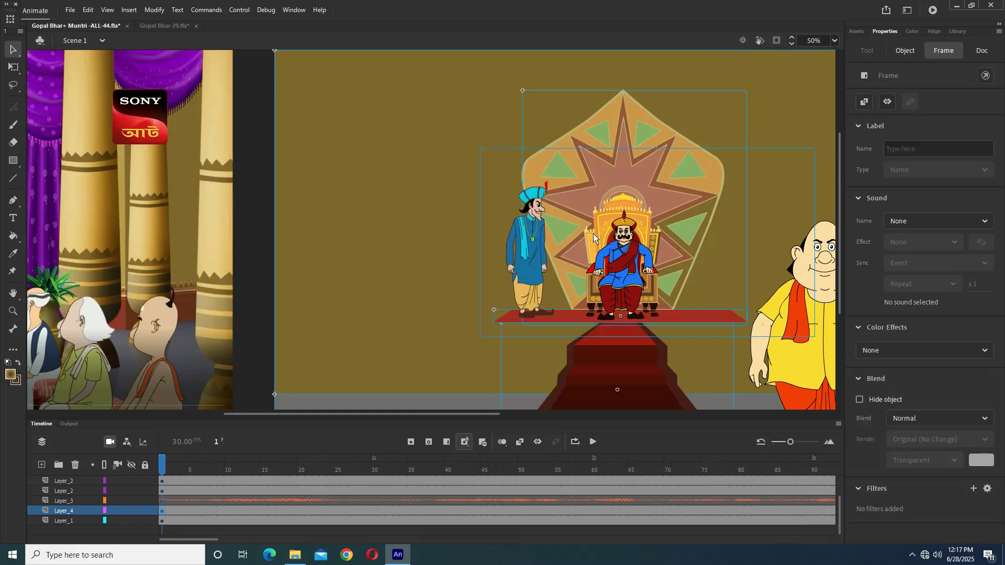
key("ctrl+shift+v")
- Move the pasted pillar onto the reference picture's pillar beside the purple curtain
left_click_drag(288, 172, 714, 159)
left_click_drag(262, 175, 362, 187)
left_click_drag(794, 232, 231, 219)
left_click_drag(135, 220, 401, 227)
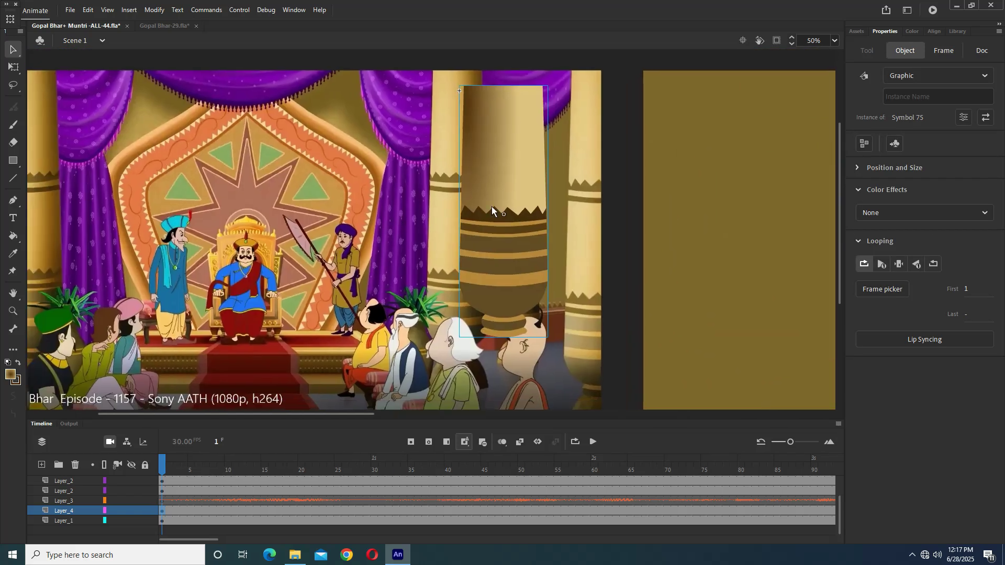
left_click_drag(520, 195, 478, 189)
- Scale the pillar down with Free Transform to match the width of the reference pillar beneath it
left_click(13, 67)
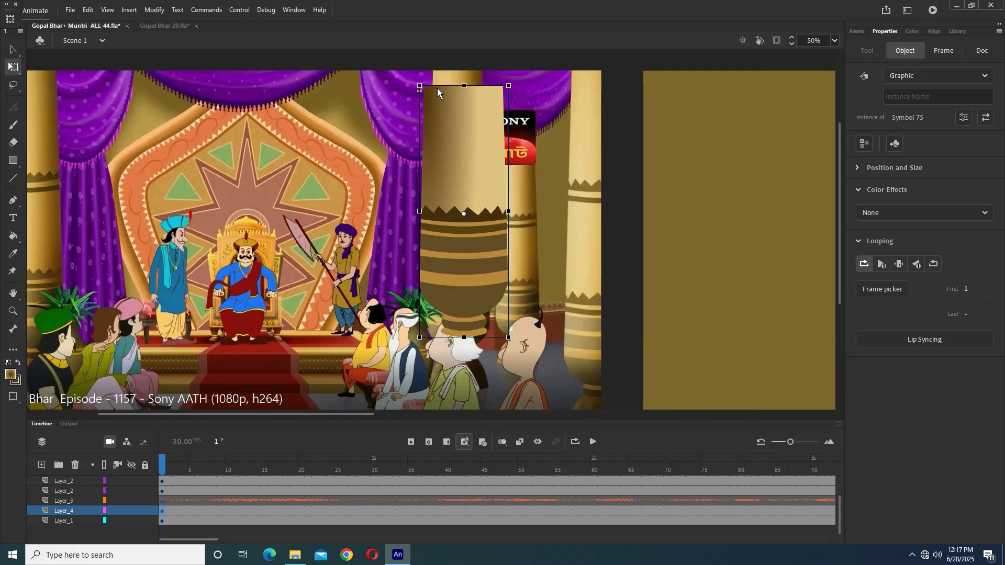
left_click_drag(507, 87, 494, 115)
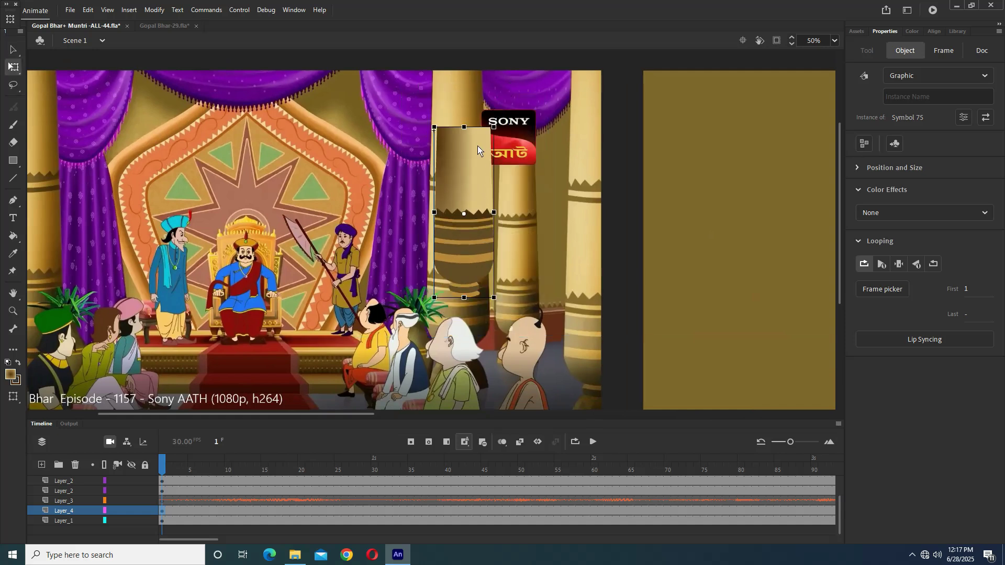
left_click(478, 147, "ctrl")
mouse_move(406, 371)
left_mouse_down()
mouse_move(482, 168)
mouse_move(457, 256)
left_mouse_up()
left_click_drag(528, 109, 538, 95)
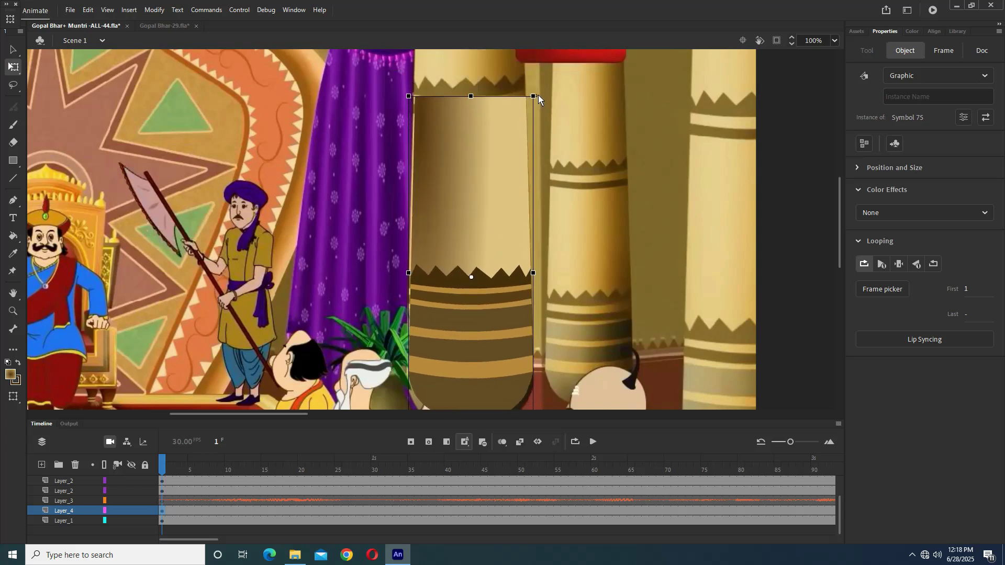
- Nudge the scaled pillar slightly left to line up with the reference pillar's edges
scroll(488, 272, "down", 3)
scroll(494, 224, "up", 2)
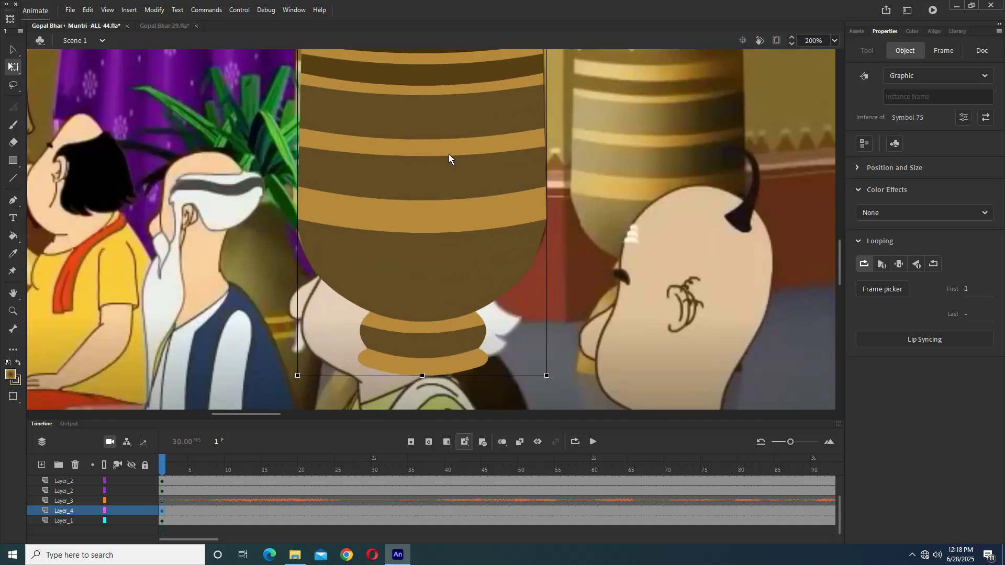
scroll(448, 154, "up", 5)
scroll(437, 160, "down", 3)
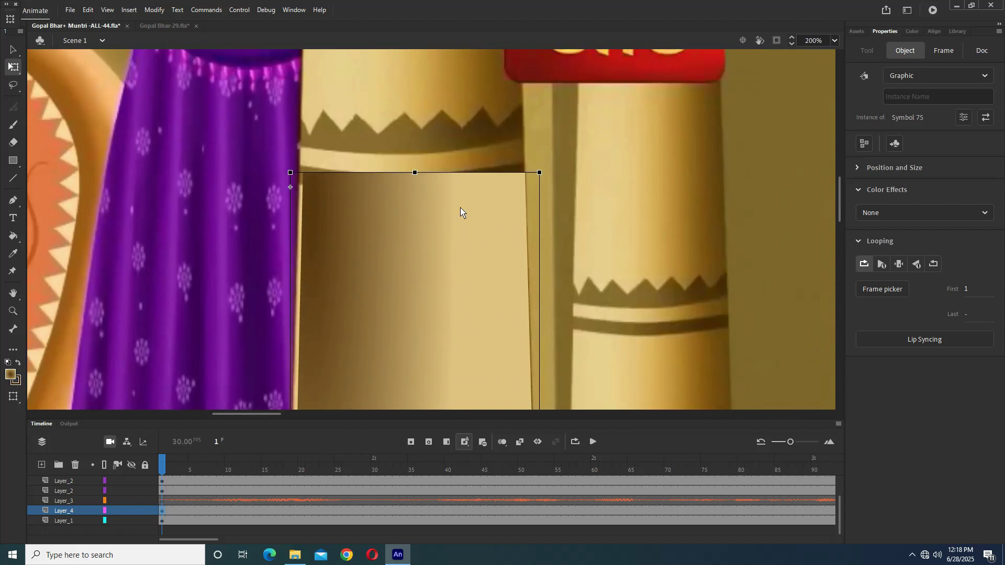
key("Left")
key("Left")
key("Left")
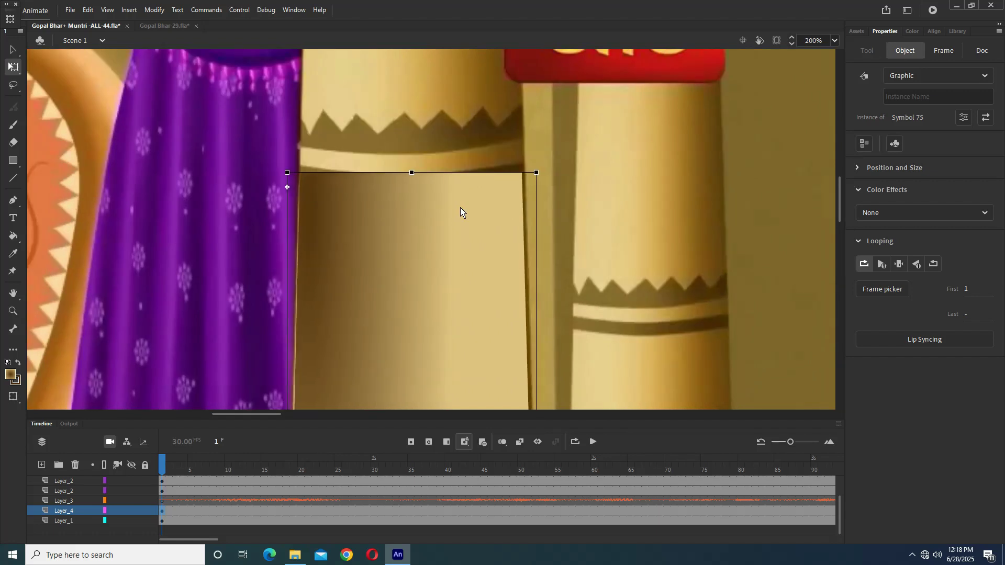
left_click_drag(413, 208, 485, 168)
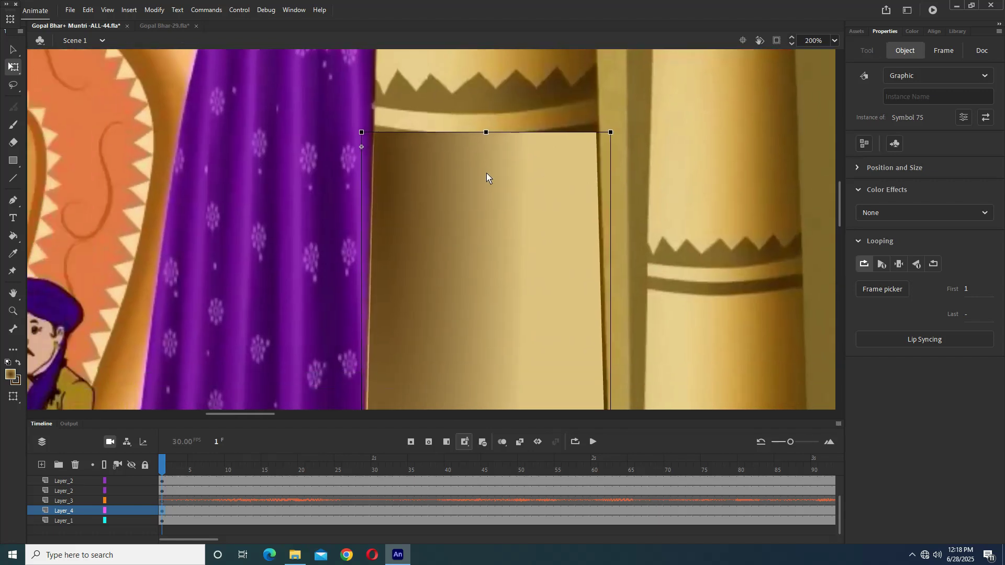
- Move the scaled pillar from the reference picture into the throne scene behind the yellow-shirted character and save the document
key("ctrl+minus")
key("ctrl+minus")
left_click_drag(518, 245, 367, 178)
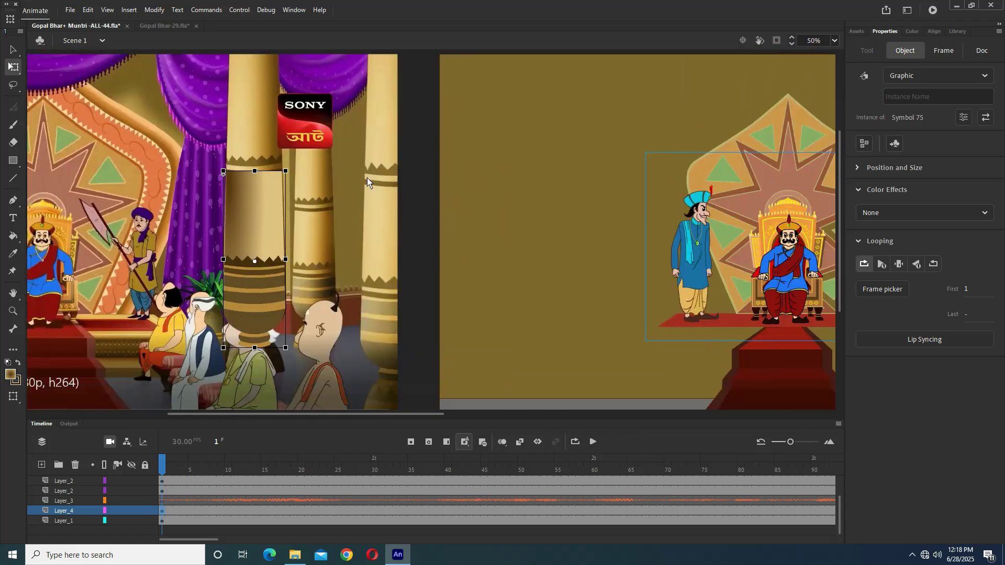
scroll(367, 180, "down", 1)
left_click_drag(352, 259, 706, 251)
left_click(583, 285)
key("ctrl+s")
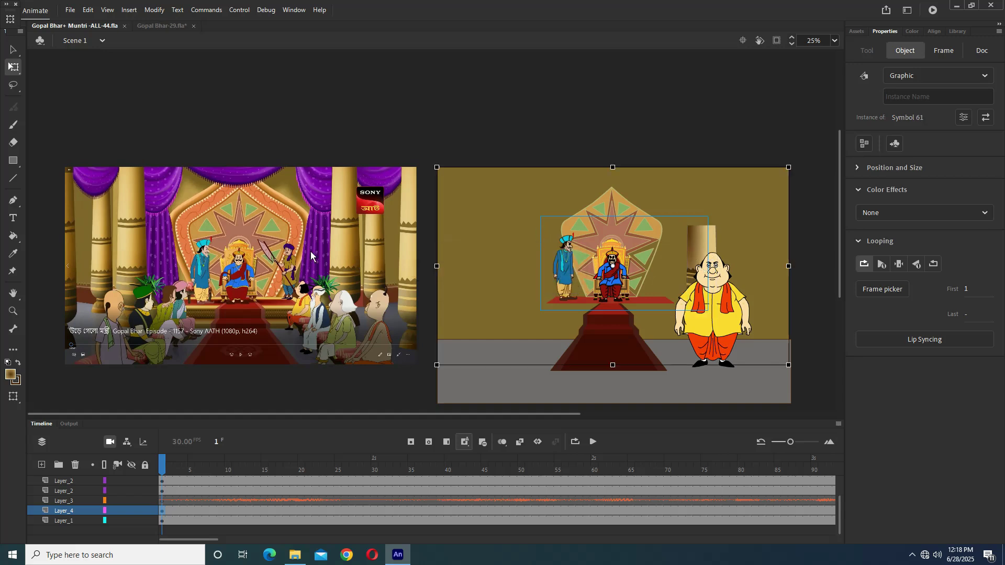
- Lock every layer except Layer_4, ready to trace the reference pillar's upper bands
key("ctrl+equal")
key("ctrl+equal")
left_click_drag(462, 274, 401, 274)
left_click_drag(413, 188, 469, 217)
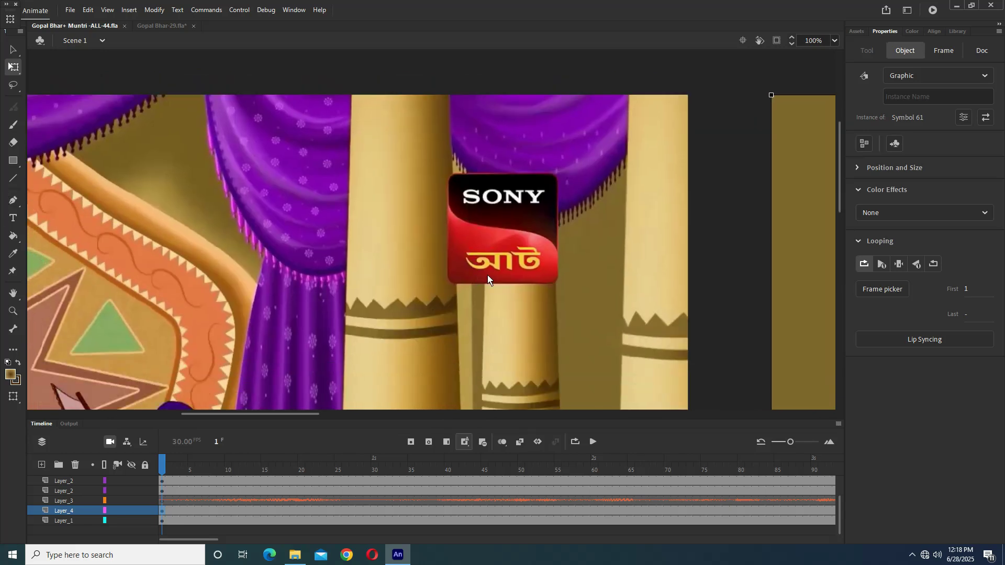
left_click_drag(487, 280, 197, 237)
key("ctrl+minus")
left_click_drag(548, 251, 491, 234)
left_click_drag(288, 233, 487, 236)
key("ctrl+equal")
key("ctrl+equal")
left_click_drag(68, 160, 426, 280)
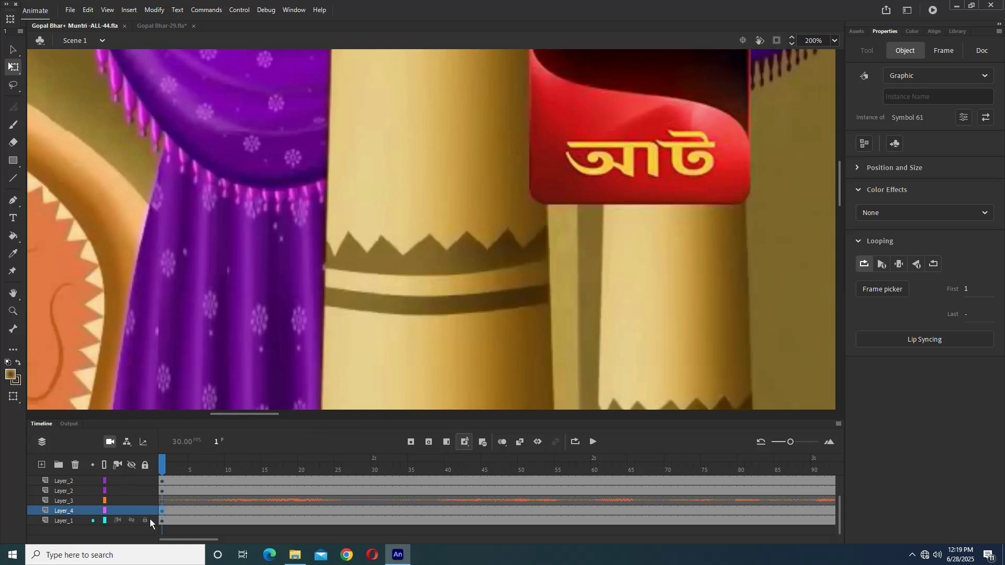
left_click(131, 519)
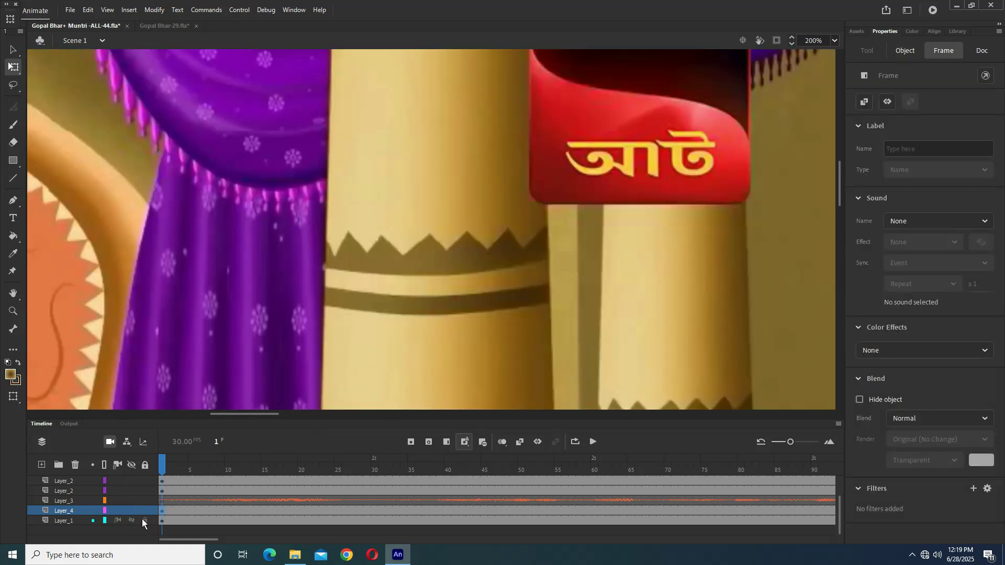
left_click(144, 465)
left_click(145, 511)
- Draw three lines across the reference pillar's upper band edges and bend them to follow the bands' curves
left_click(13, 179)
scroll(467, 308, "left", 1)
left_click_drag(347, 301, 554, 300)
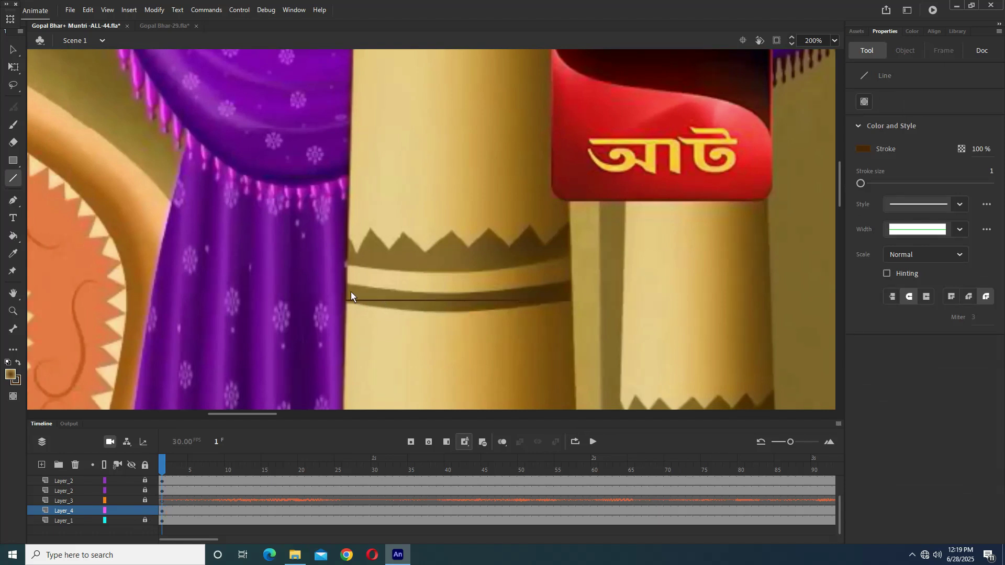
left_click_drag(348, 285, 570, 285)
mouse_move(347, 266)
left_mouse_down()
mouse_move(589, 266)
mouse_move(551, 262)
mouse_move(568, 266)
left_mouse_up()
key("v")
left_click_drag(460, 266, 460, 295)
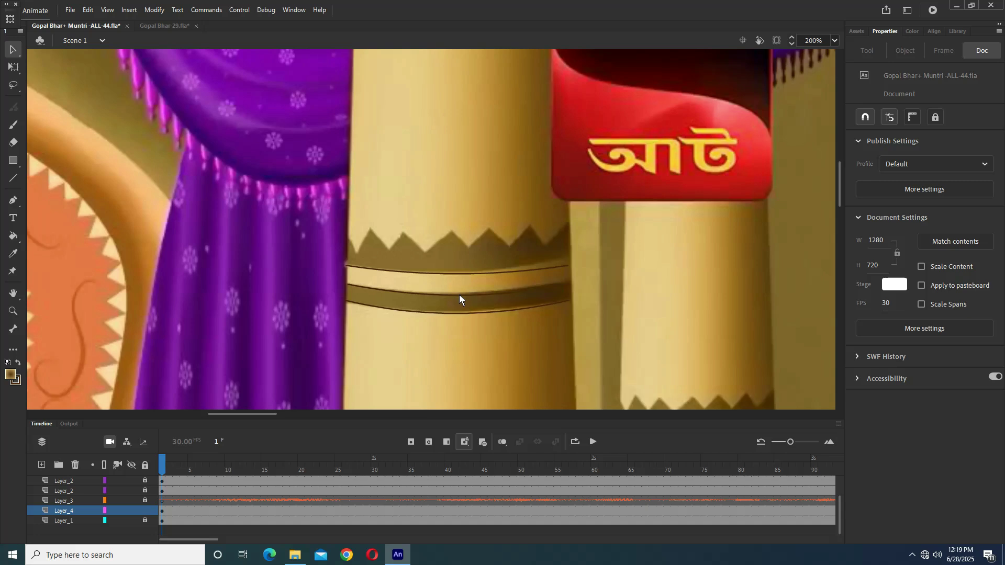
- Trace the zigzag top of the upper band with connected straight lines and close both of its ends
left_click(14, 178)
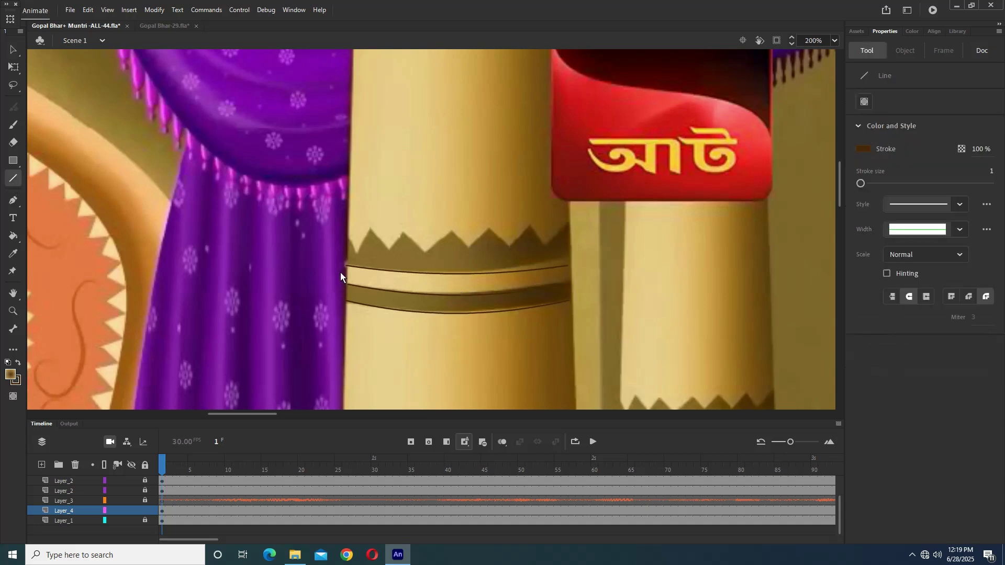
scroll(348, 271, "up", 1)
scroll(387, 277, "up", 2)
mouse_move(332, 305)
left_mouse_down()
mouse_move(340, 256)
mouse_move(380, 230)
left_mouse_up()
mouse_move(422, 275)
left_mouse_down()
mouse_move(448, 236)
mouse_move(492, 290)
mouse_move(542, 237)
left_mouse_up()
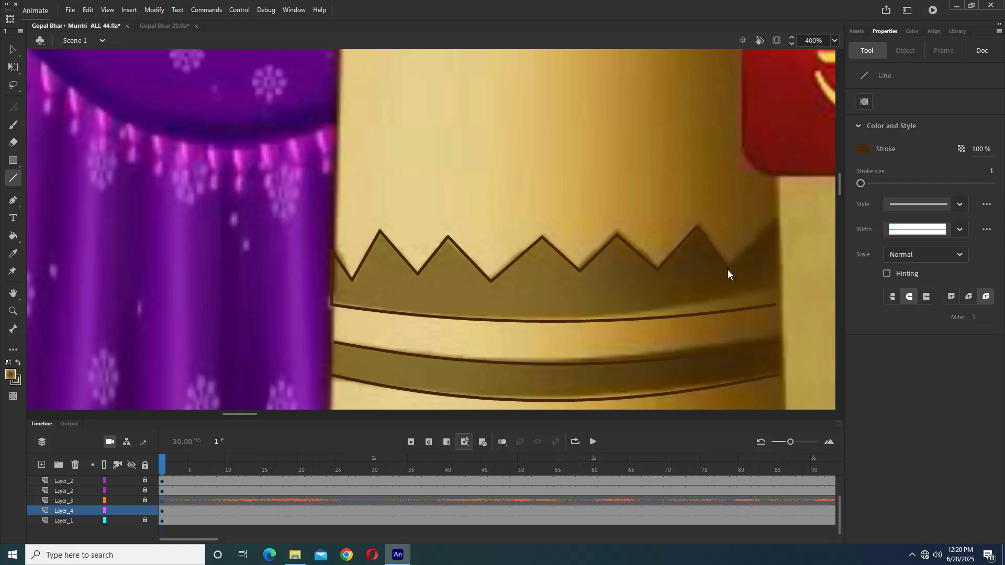
left_click_drag(777, 217, 779, 214)
left_click_drag(775, 301, 783, 306)
- Adjust the zigzag band's lower right corner so its curved edge meets the vertical end line
left_click(14, 50)
left_click(756, 284, "ctrl")
left_click_drag(568, 331, 619, 335)
left_click_drag(522, 275, 531, 243)
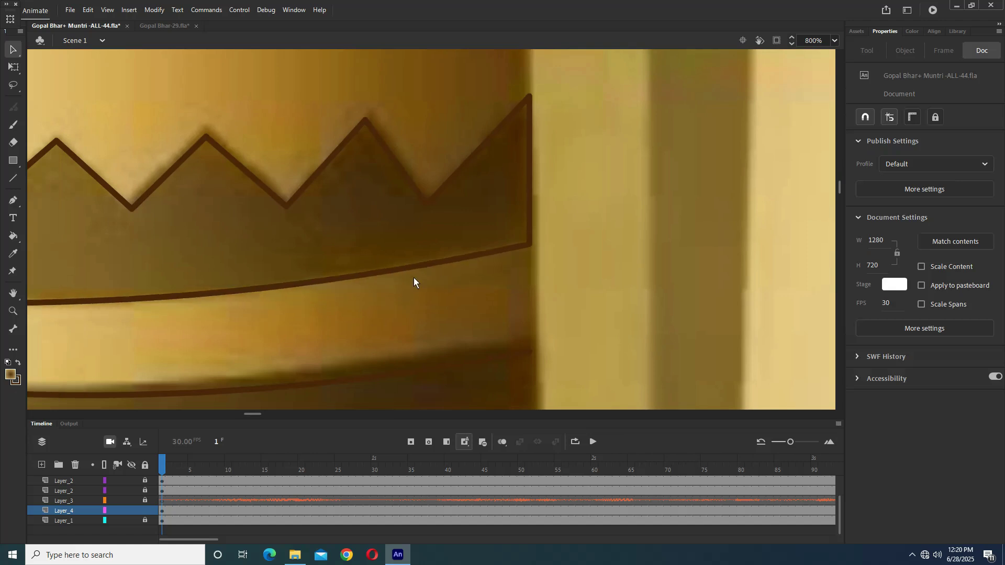
- Extend the lower band's curved edges to the pillar's right side and close that end with a vertical line
key("ctrl+minus")
left_click_drag(500, 297, 510, 300)
left_click(510, 300, "ctrl")
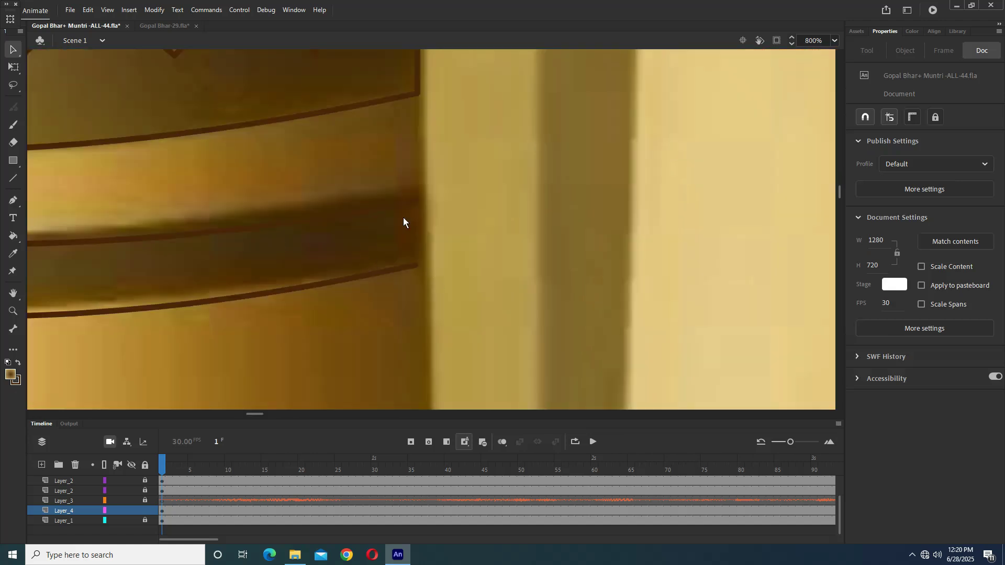
left_click_drag(416, 202, 415, 189)
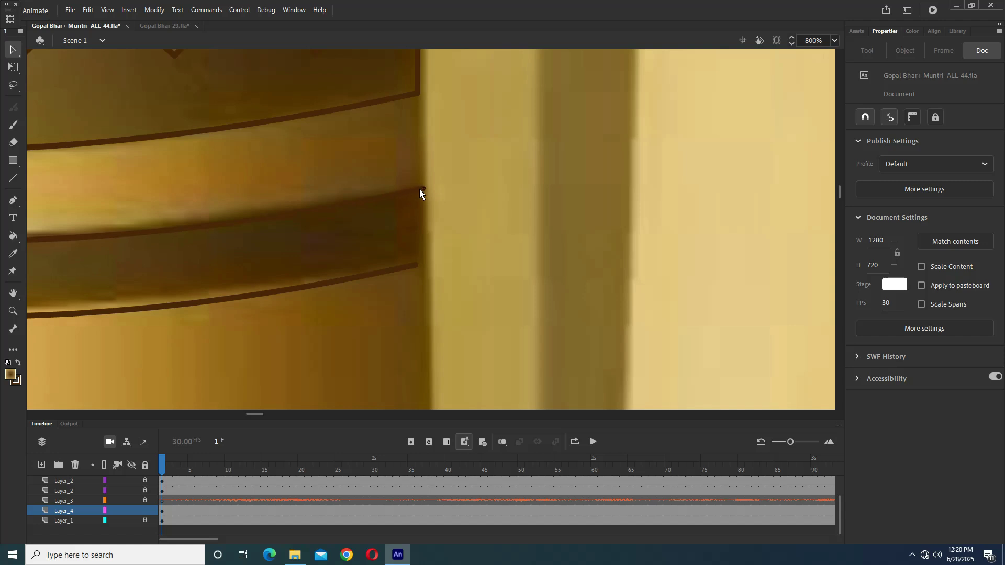
left_click(9, 179)
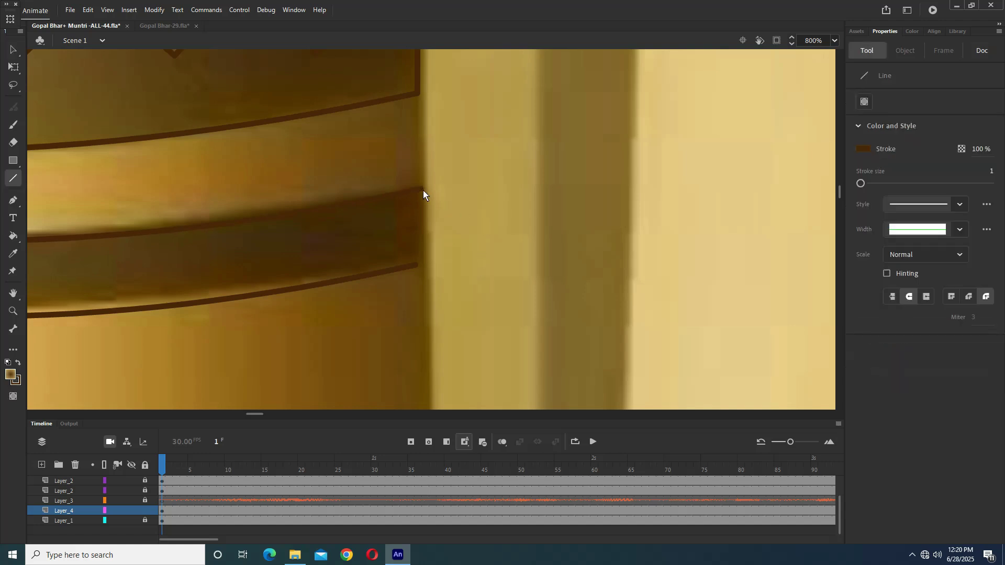
left_click_drag(423, 189, 425, 268)
left_click(13, 50)
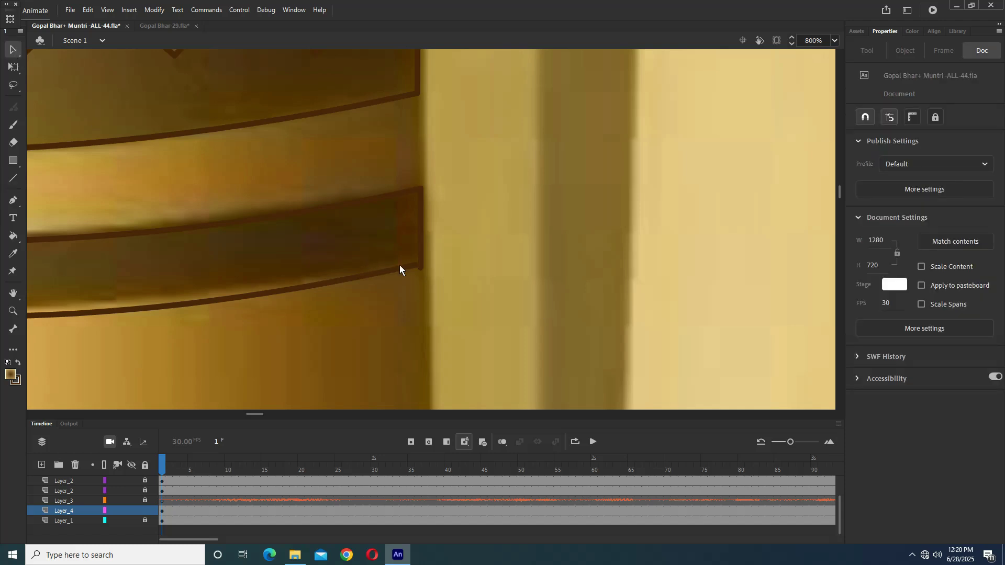
left_click_drag(414, 266, 424, 261)
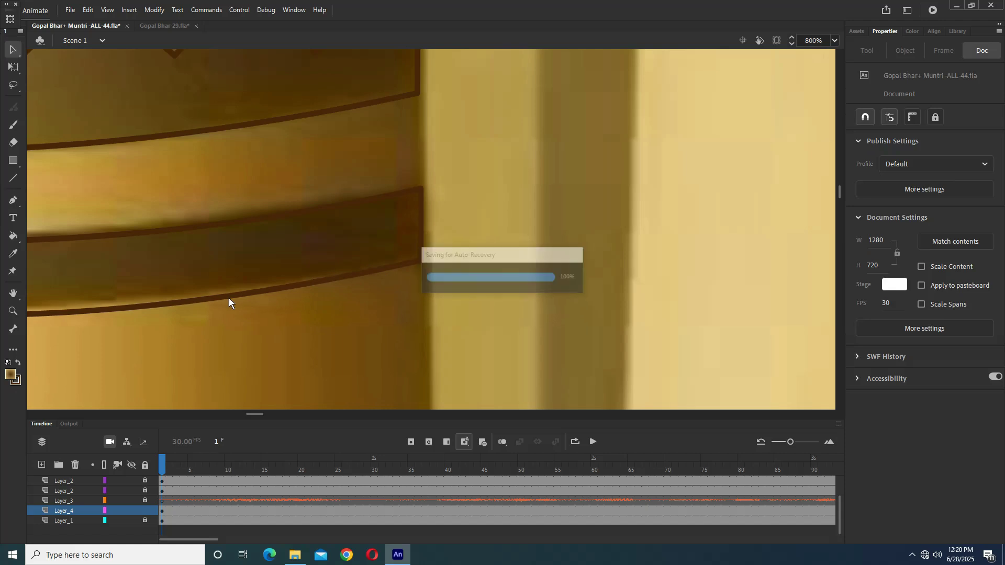
- Draw a line closing the left end of the lower band outline
left_click_drag(228, 297, 544, 247)
key("ctrl+minus")
mouse_move(120, 166)
left_mouse_down()
mouse_move(432, 203)
mouse_move(444, 241)
mouse_move(433, 327)
left_mouse_up()
key("ctrl+equal")
scroll(432, 203, "up", 2)
left_click(13, 179)
key("v")
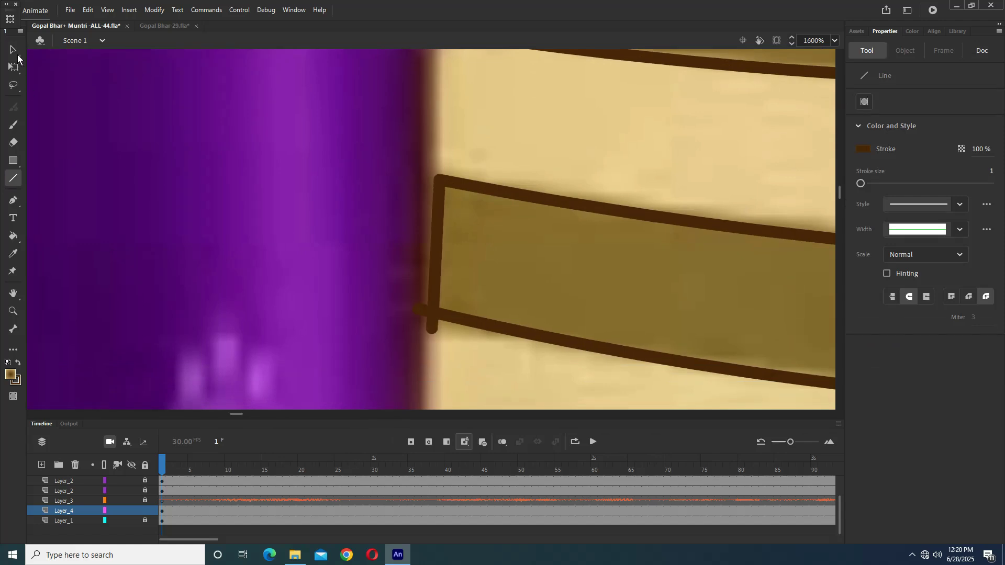
- Delete the overhanging line ends at the lower band's left end and align its upper left corner with the pillar edge
left_click(421, 312)
key("Delete")
left_click(434, 327)
key("Delete")
left_click_drag(437, 182, 435, 182)
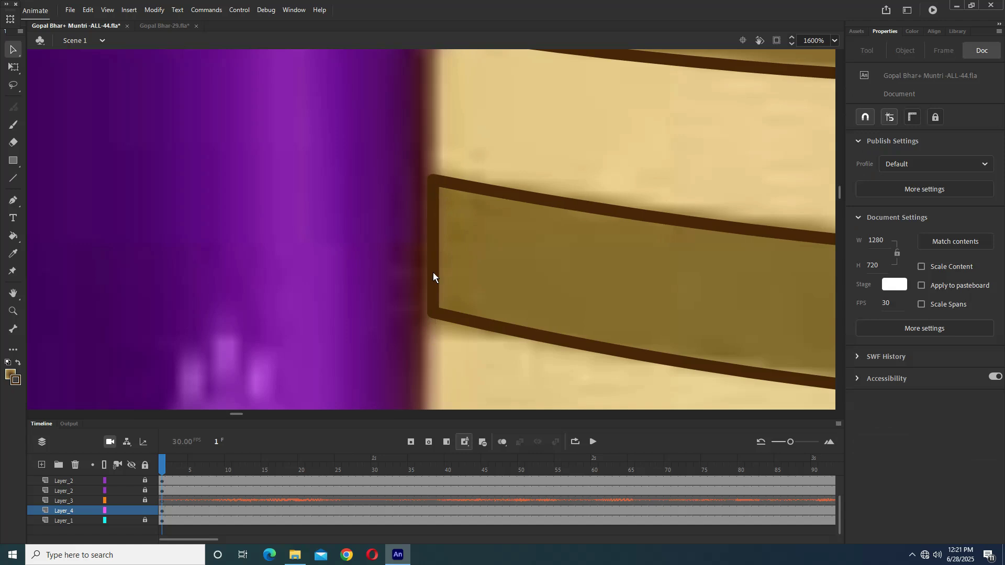
left_click(433, 315)
- Save the document and sample the dark brown fill of the scene pillar's zigzag band with the Eyedropper
key("ctrl+minus")
key("ctrl+minus")
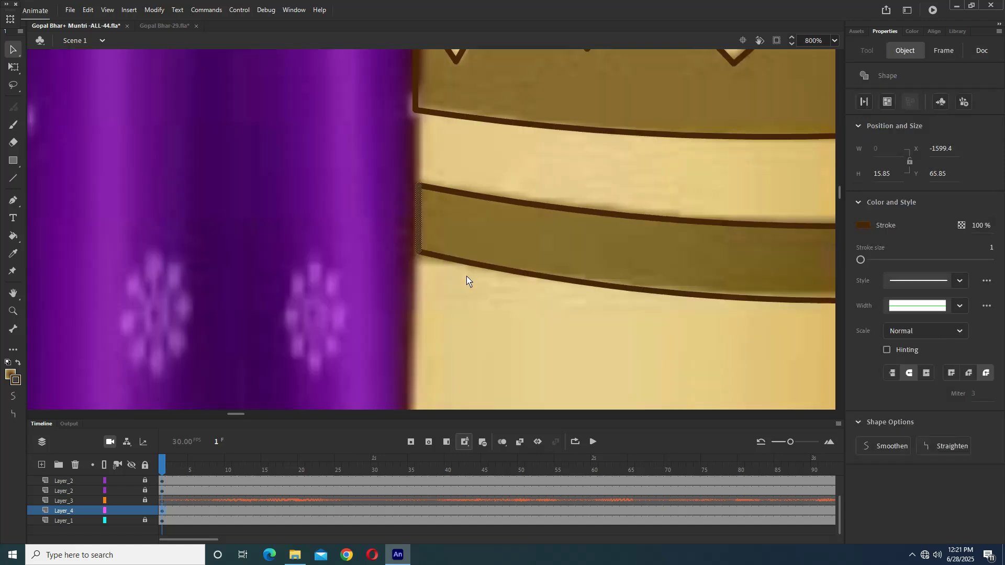
left_click_drag(545, 181, 492, 244)
key("ctrl+s")
key("ctrl+minus")
left_click_drag(654, 257, 529, 229)
left_click_drag(731, 204, 353, 230)
key("ctrl+minus")
key("ctrl+minus")
left_click_drag(740, 287, 532, 259)
left_click(675, 294, "ctrl")
left_click(456, 217, "ctrl")
left_click_drag(360, 247, 396, 272)
left_click(12, 255)
left_click(319, 218)
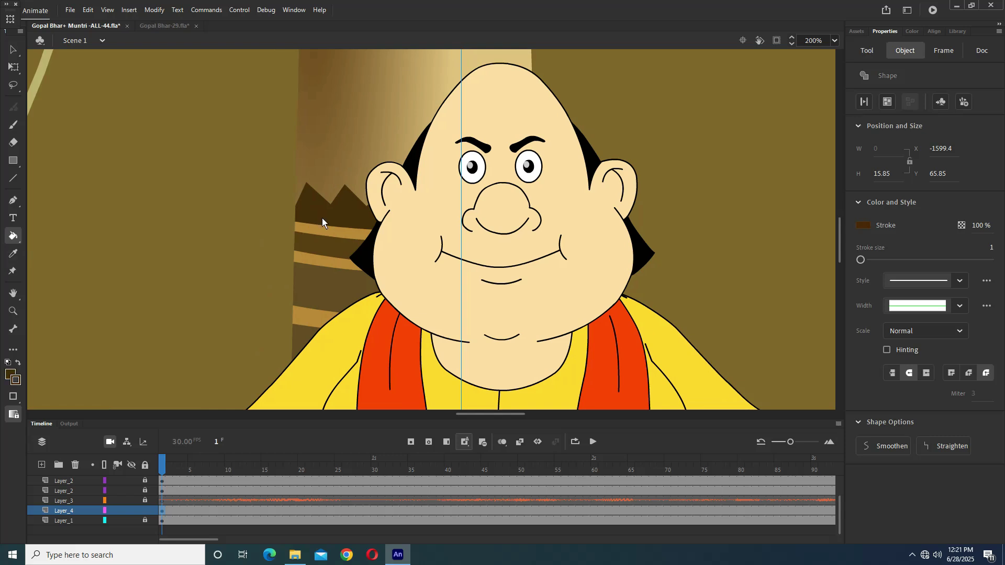
- Fill the traced zigzag band and the lower band on the reference pillar with the sampled dark brown
scroll(496, 259, "left", 3)
scroll(496, 257, "left", 10)
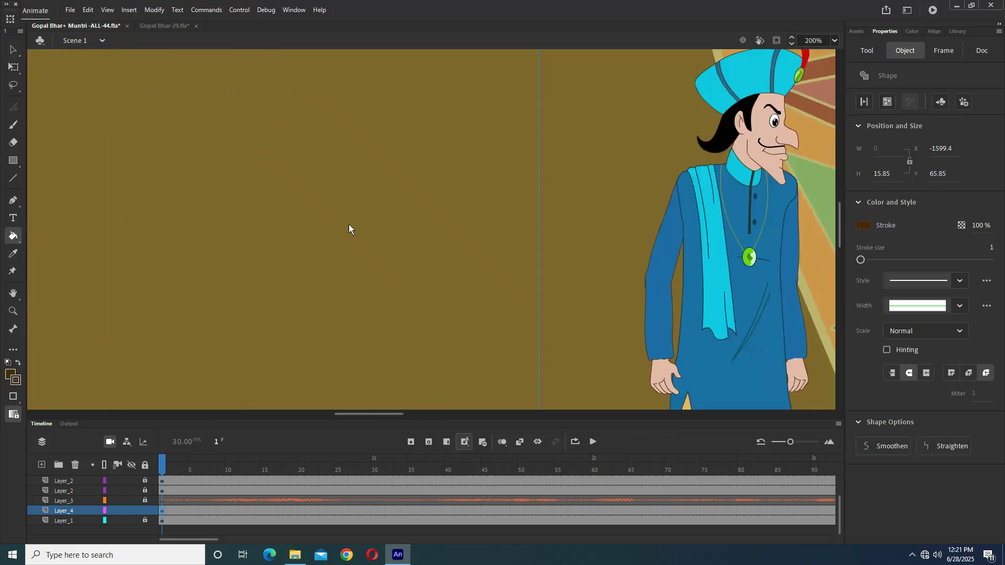
scroll(313, 246, "left", 5)
scroll(366, 209, "up", 3)
left_click(276, 185)
left_click(274, 139)
key("v")
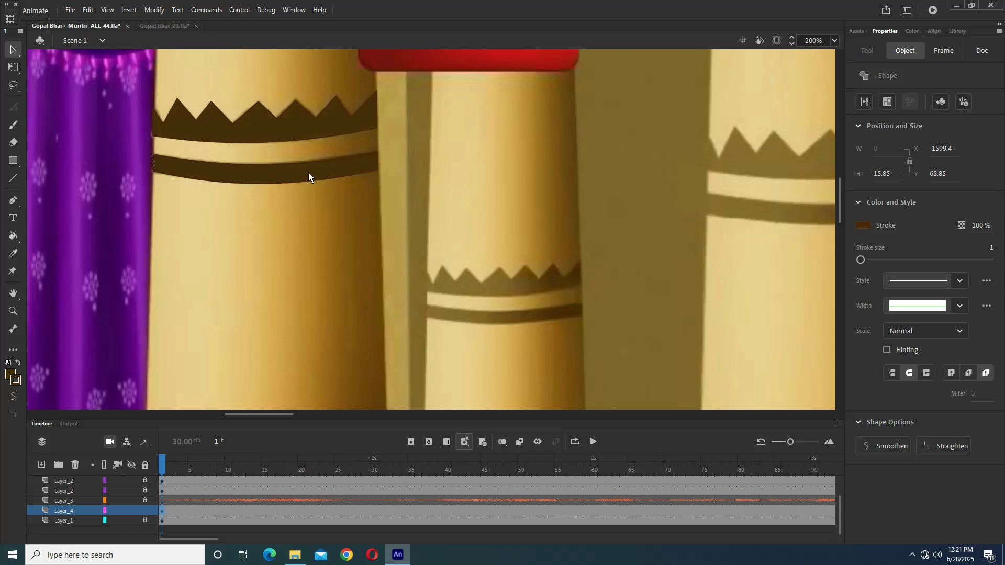
left_click(290, 134)
left_click(304, 181, "shift")
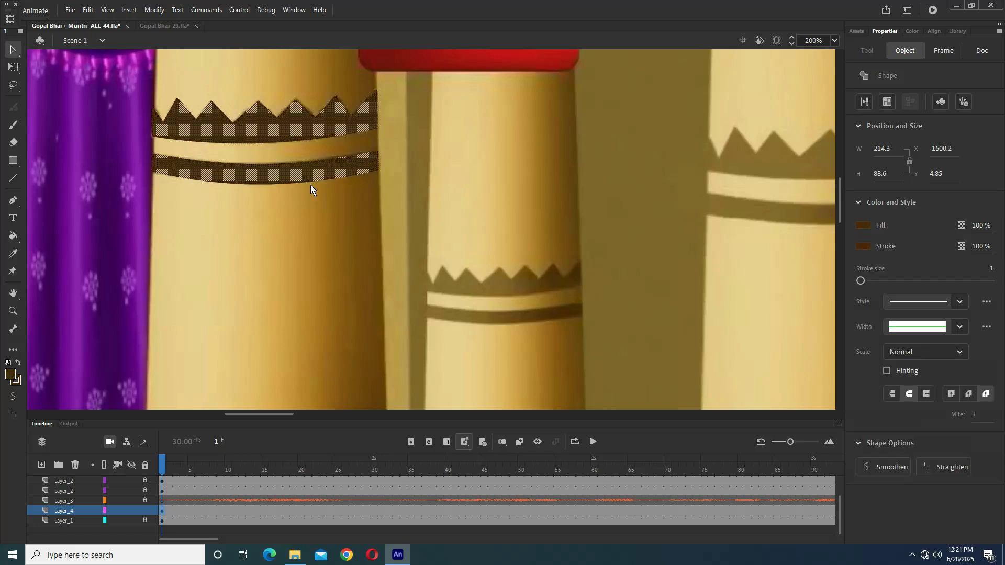
- Move the pillar symbol from the throne scene over to the large pillar on the reference picture's left side
scroll(384, 200, "down", 5)
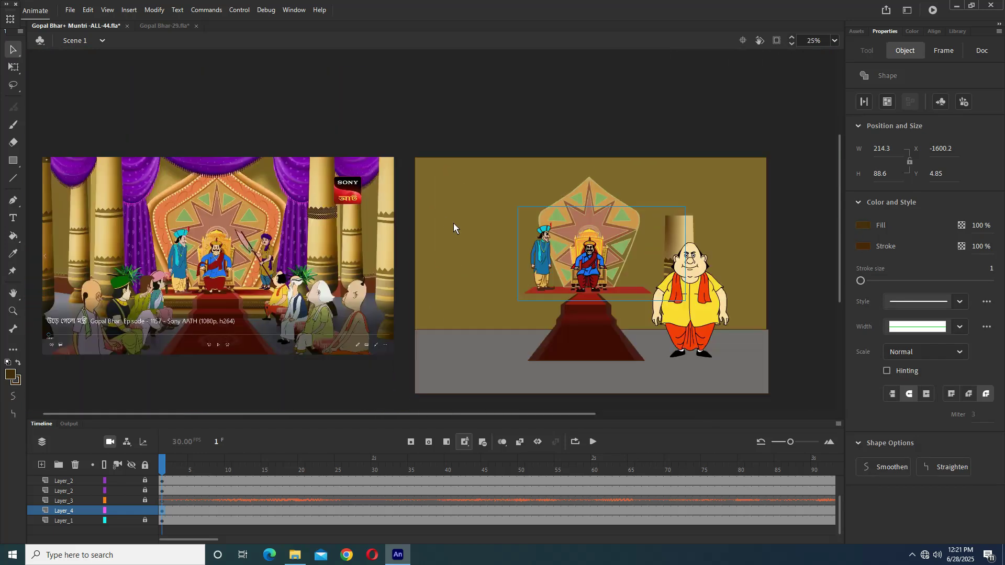
scroll(453, 223, "right", 1)
left_click(654, 237)
left_click_drag(635, 236, 416, 267)
scroll(289, 266, "up", 3)
left_click_drag(543, 192, 330, 252)
left_click_drag(476, 290, 491, 247)
left_click_drag(378, 210, 428, 240)
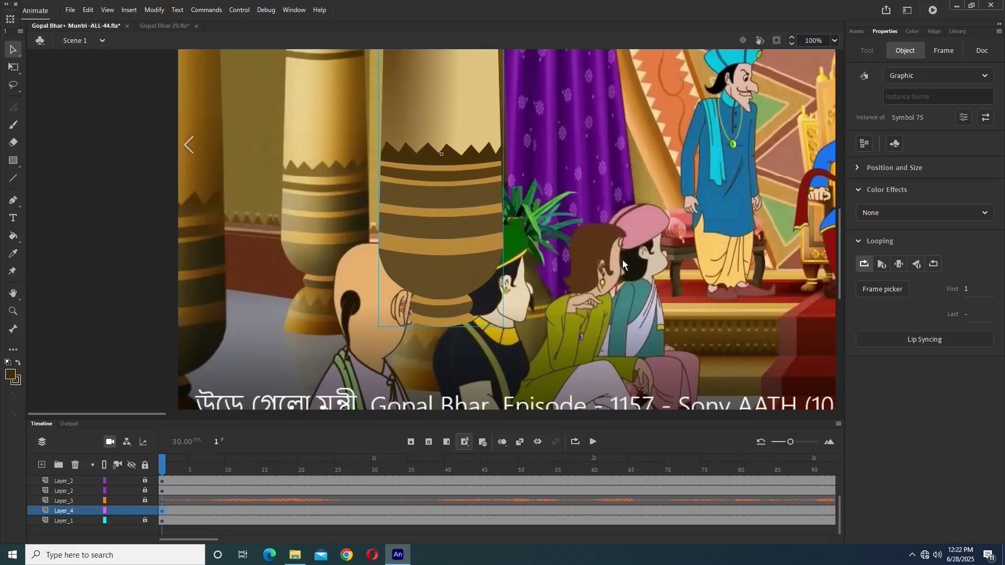
- Move the pillar symbol onto the reference picture's large right pillar, lining its upper edge up with the lower traced band
left_click_drag(615, 235, 403, 236)
left_click_drag(664, 235, 453, 233)
left_click_drag(71, 199, 629, 223)
left_click_drag(505, 221, 217, 222)
left_click_drag(352, 198, 576, 206)
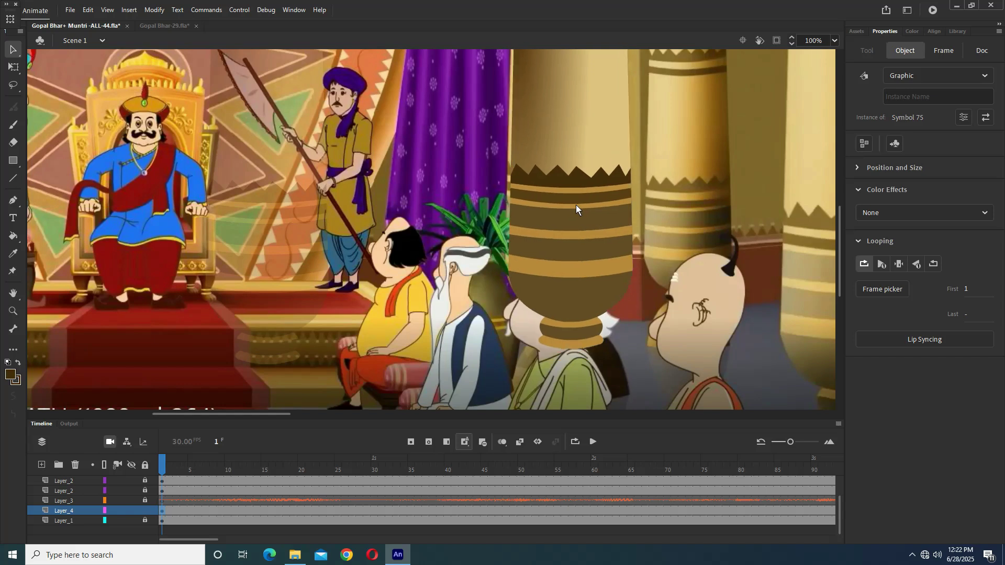
scroll(568, 145, "up", 5)
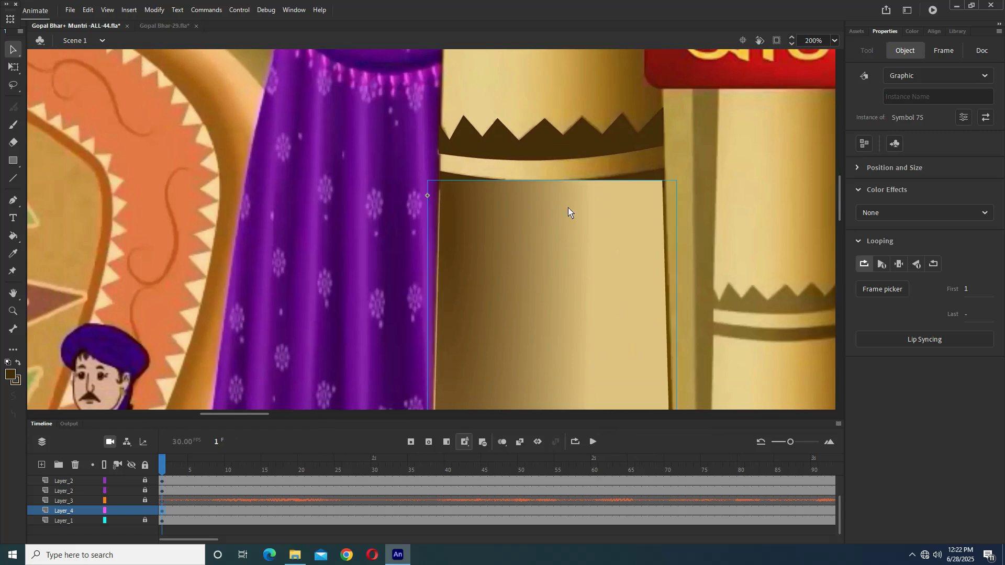
scroll(565, 211, "up", 3)
left_click_drag(470, 281, 513, 256)
left_click(513, 255)
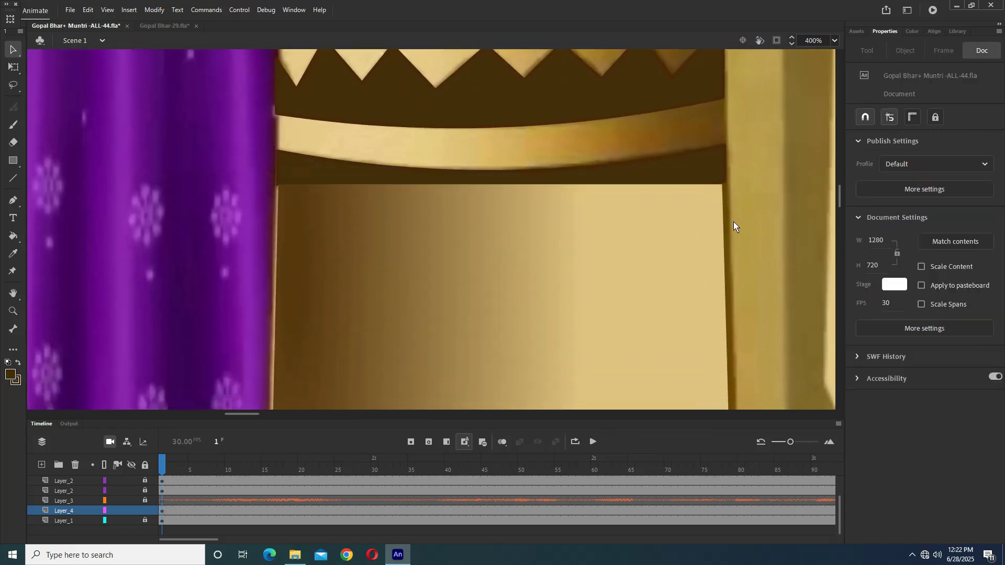
- Convert the dark brown zigzag band and the lower band together into one graphic symbol
scroll(558, 238, "up", 2)
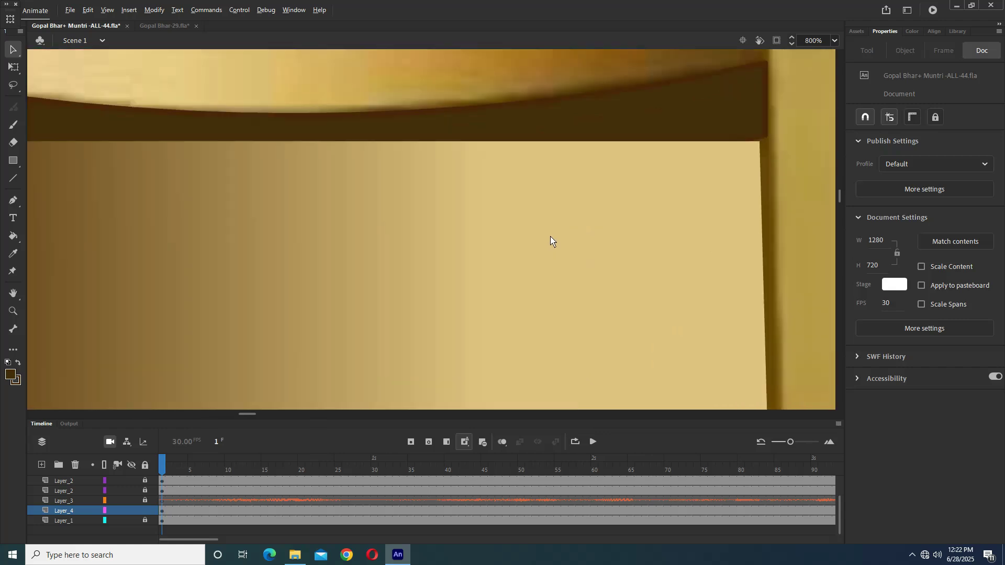
scroll(550, 241, "down", 2)
left_click(635, 185)
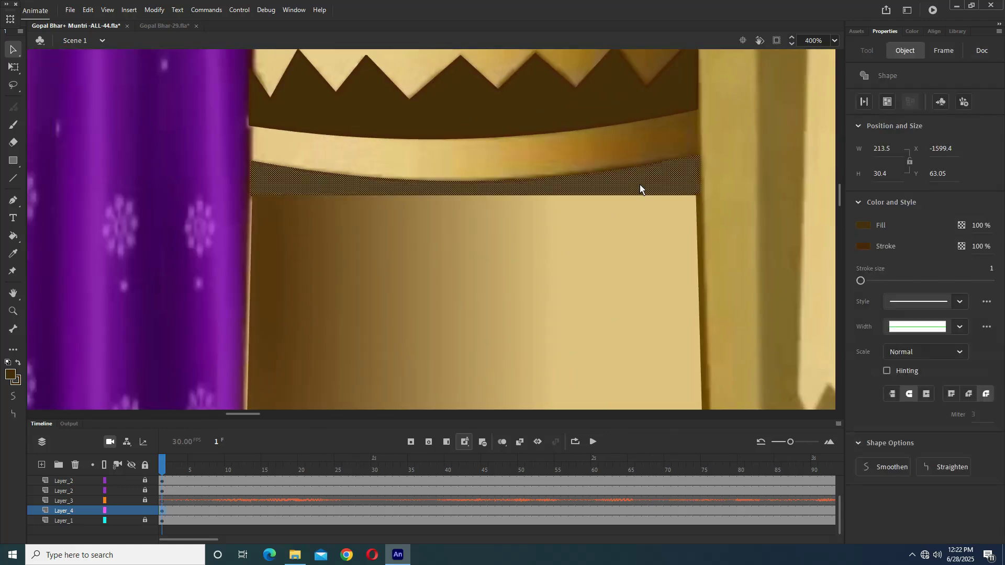
left_click(546, 114, "shift")
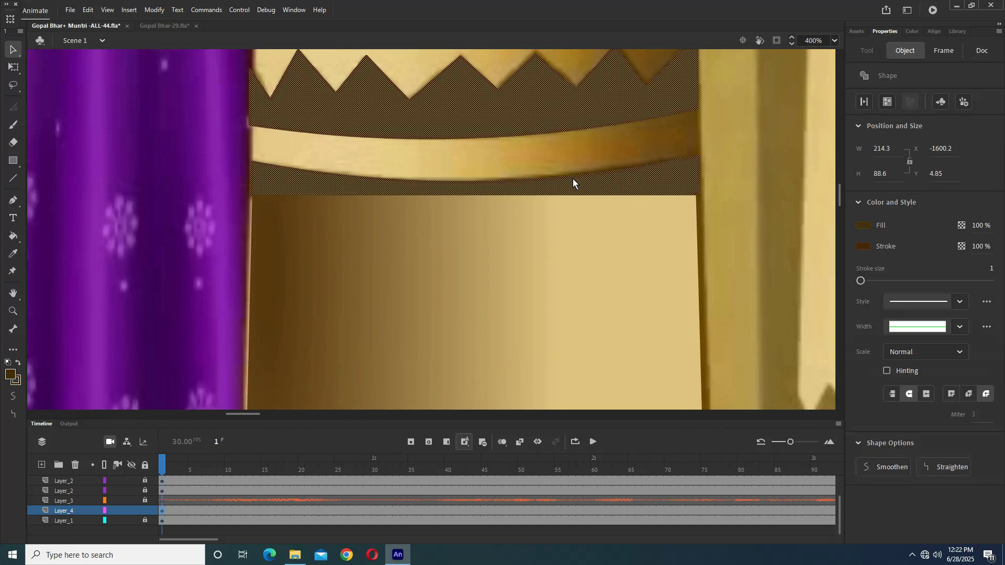
key("F8")
key("Return")
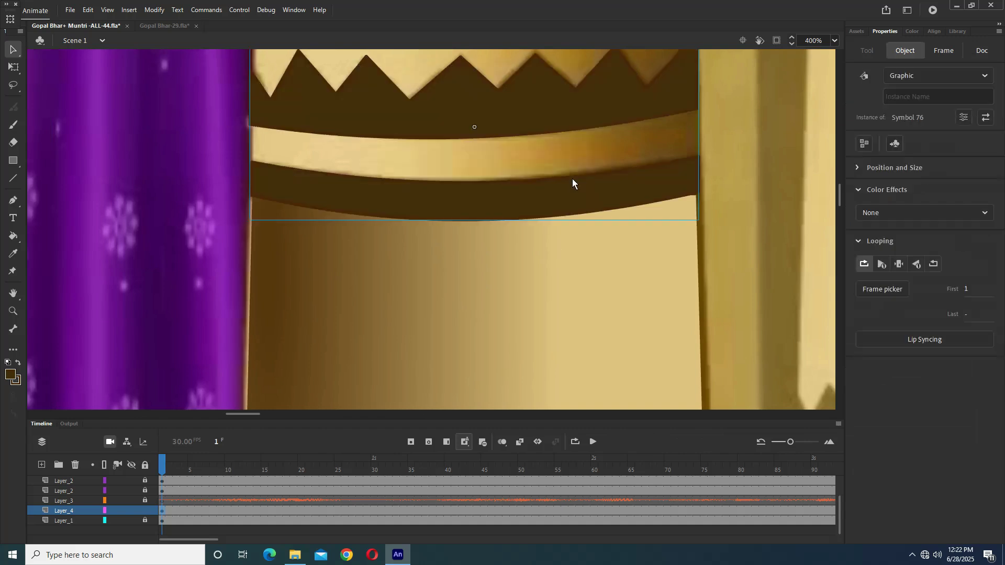
- Break apart the pillar symbol into editable shapes and select the gradient fill of its shaft
left_click(623, 269)
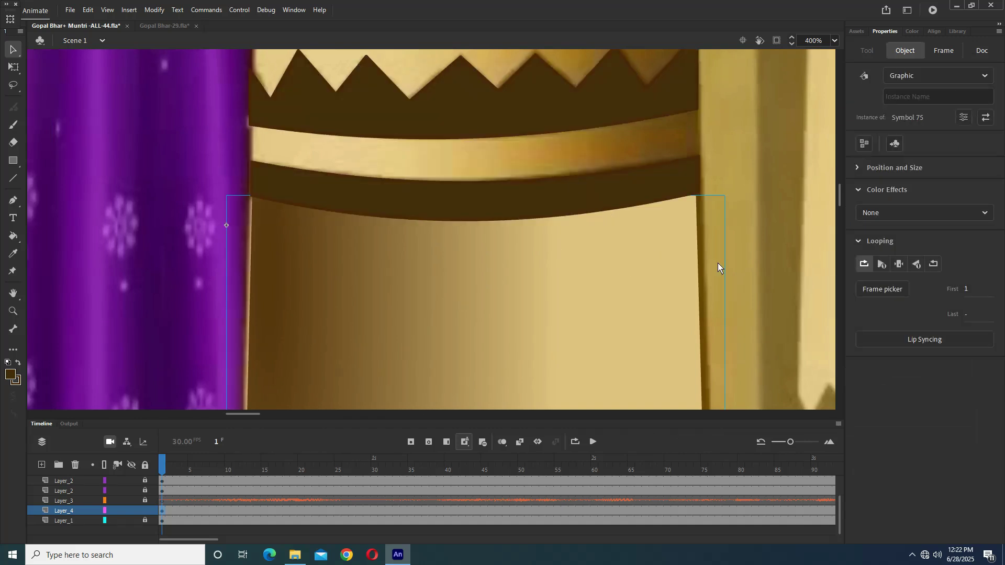
left_click(860, 147)
scroll(698, 225, "down", 5)
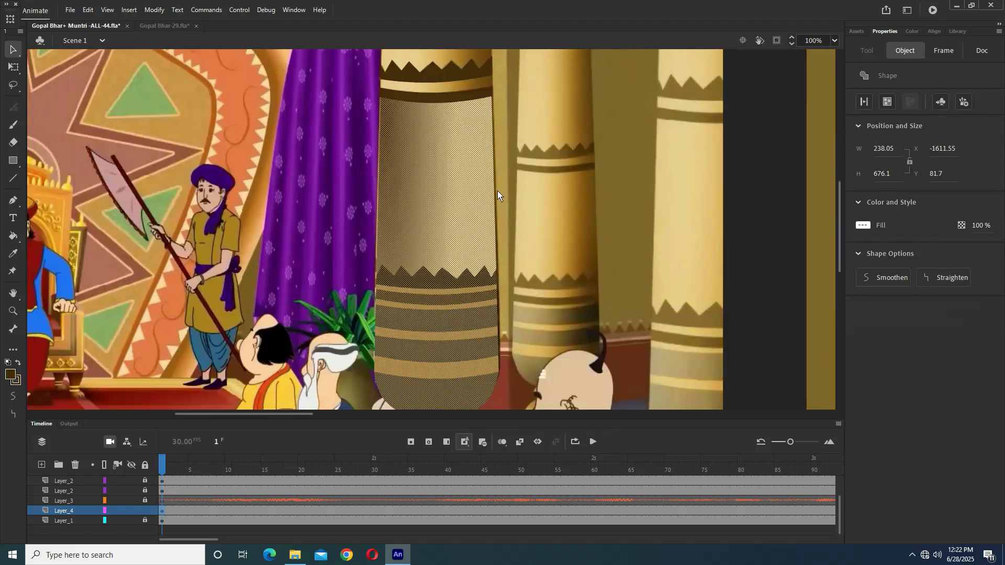
left_click_drag(497, 191, 548, 278)
left_click(491, 218)
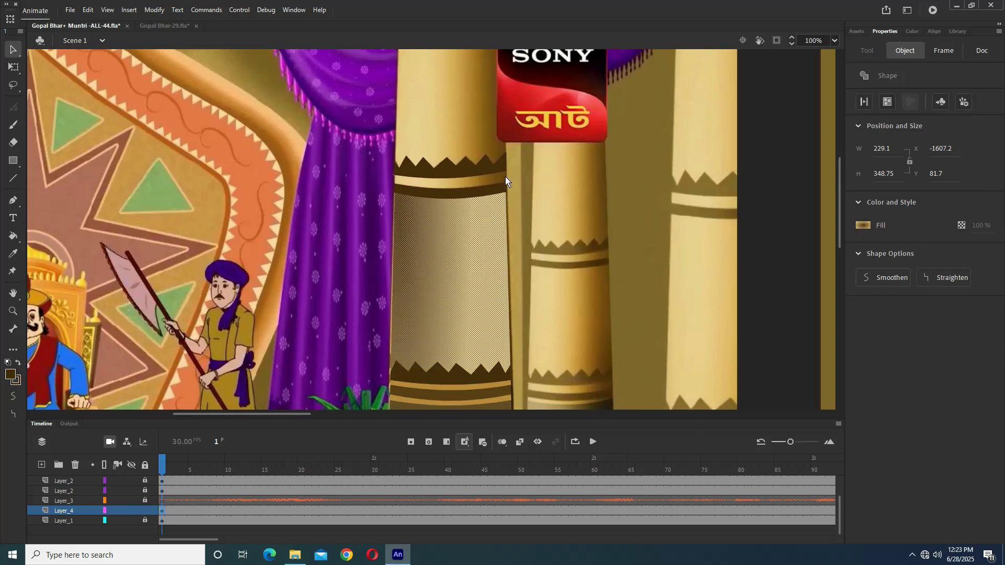
- Move the band symbol off the pillar to the area between the two pillars on its right
left_click(457, 178)
left_click_drag(440, 178, 627, 206)
left_click_drag(441, 202, 439, 216)
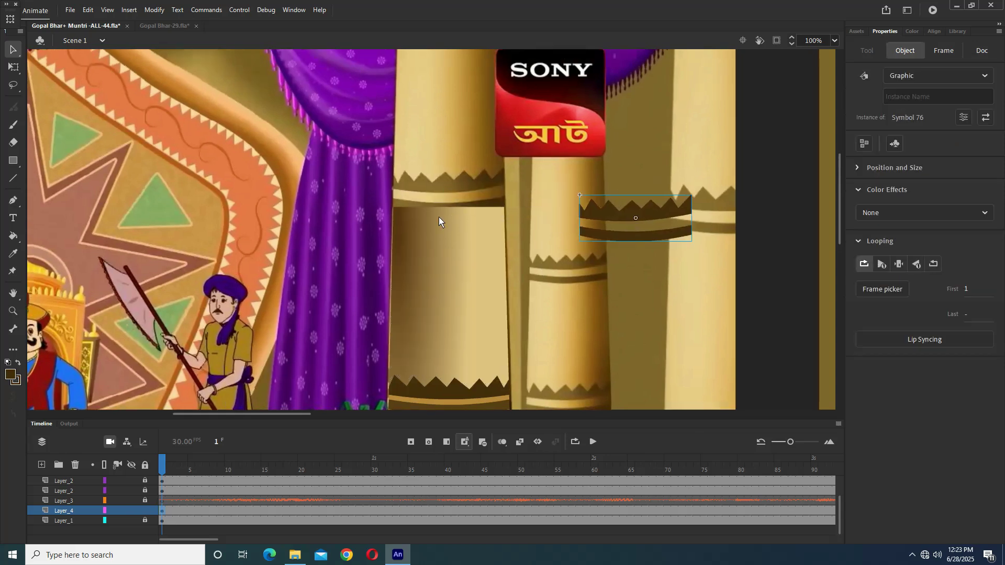
- Stretch both upper corners of the pillar shaft up to the top edge of the reference picture
scroll(439, 217, "up", 5)
left_click_drag(493, 326, 484, 86)
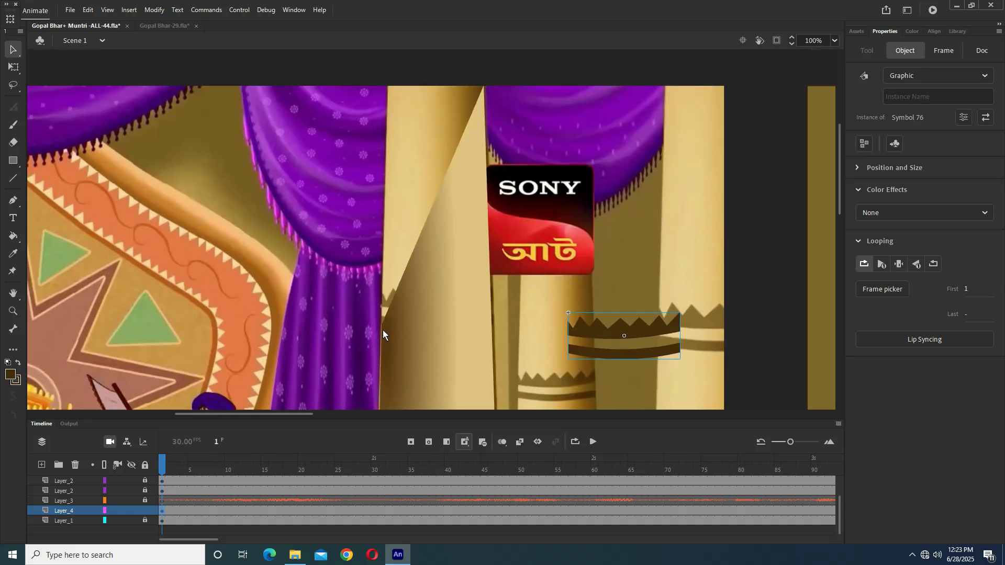
left_click_drag(381, 325, 387, 87)
scroll(446, 228, "down", 2)
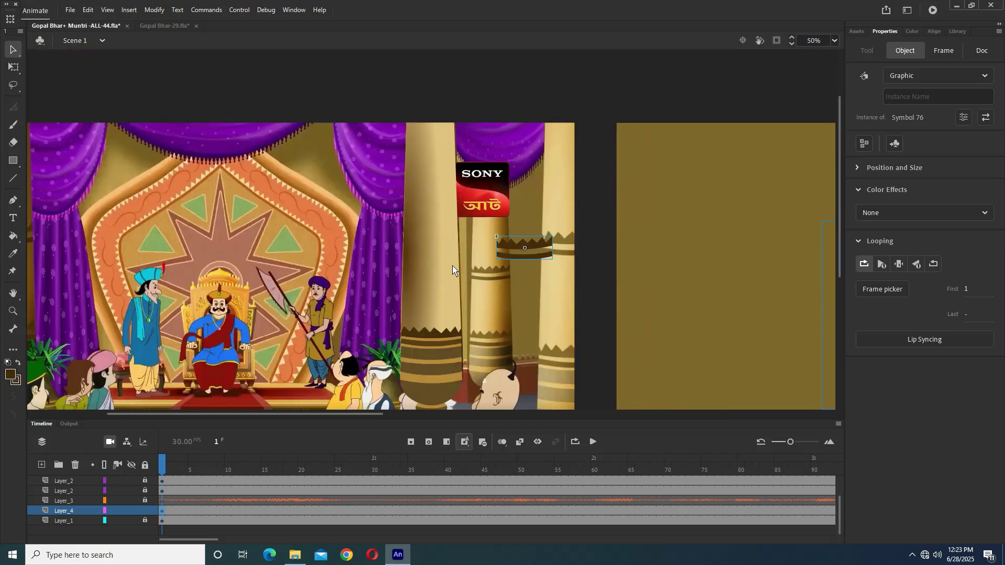
- Try to flip the stretched shaft horizontally while adjusting its gradient, and undo the flip
left_click(449, 281)
left_click(13, 67)
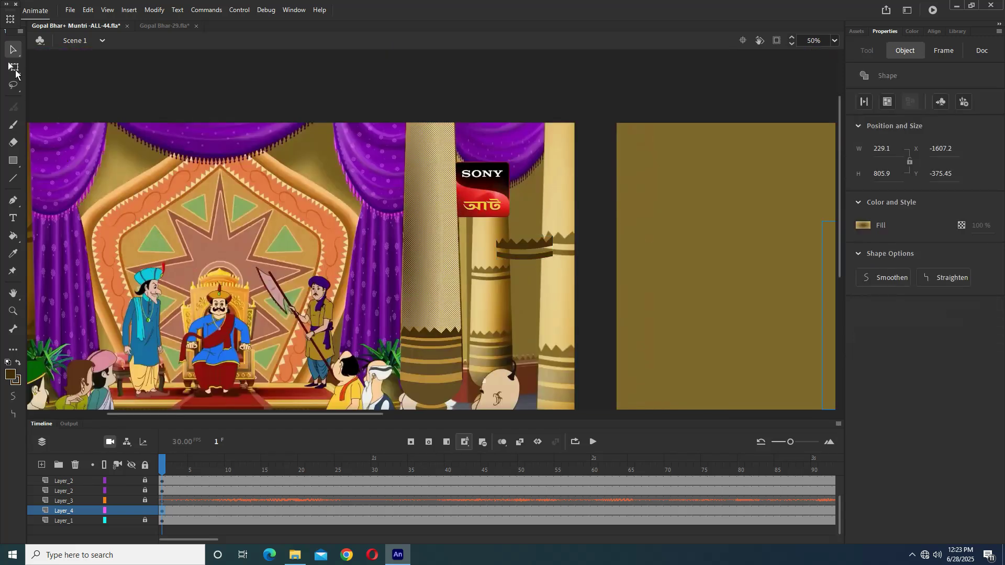
left_click(46, 83)
right_click(430, 242)
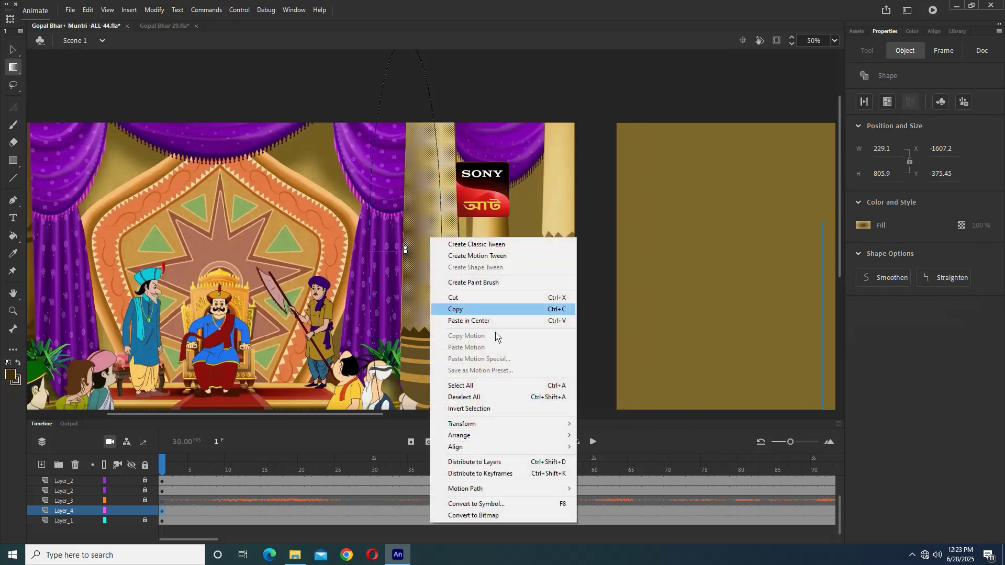
mouse_move(518, 424)
left_click(622, 535)
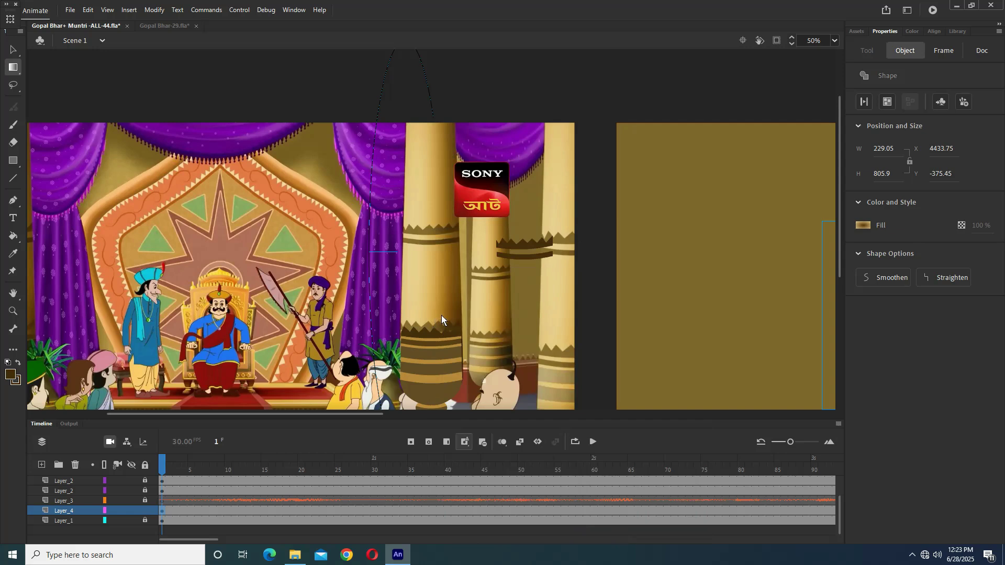
key("ctrl+minus")
key("ctrl+minus")
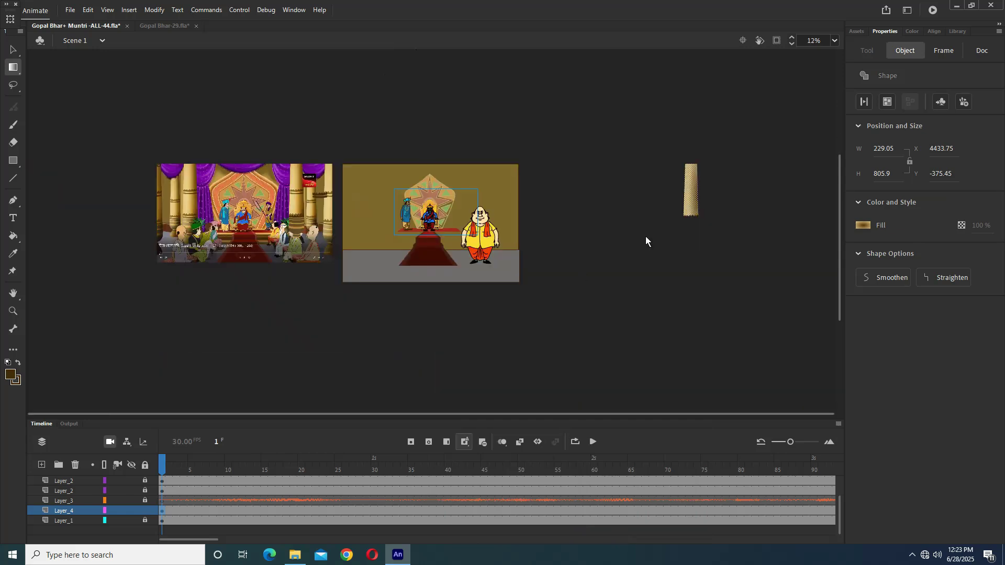
key("ctrl+z")
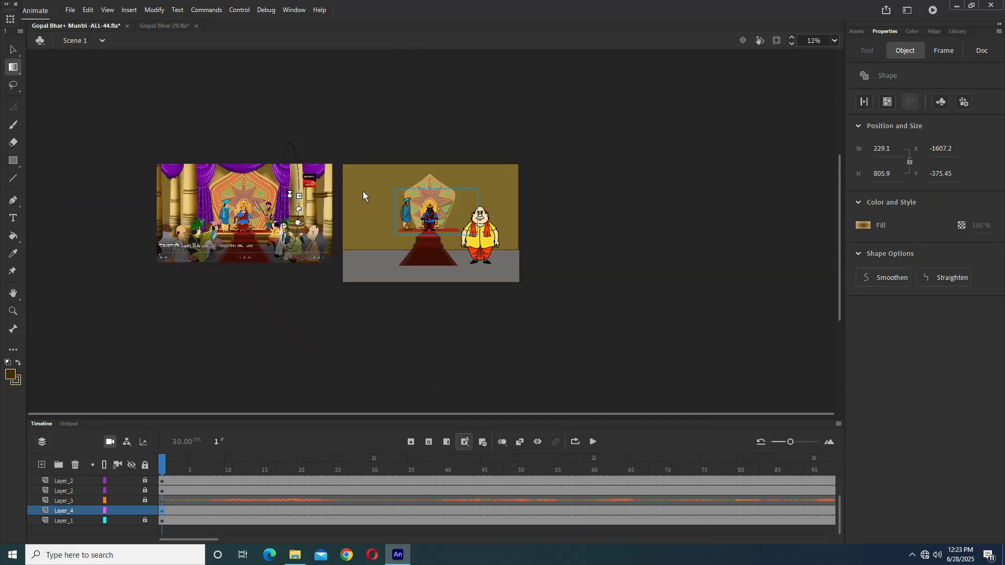
- Flip the pillar shaft horizontally again and try to move it back onto the reference picture
right_click(294, 187)
mouse_move(396, 373)
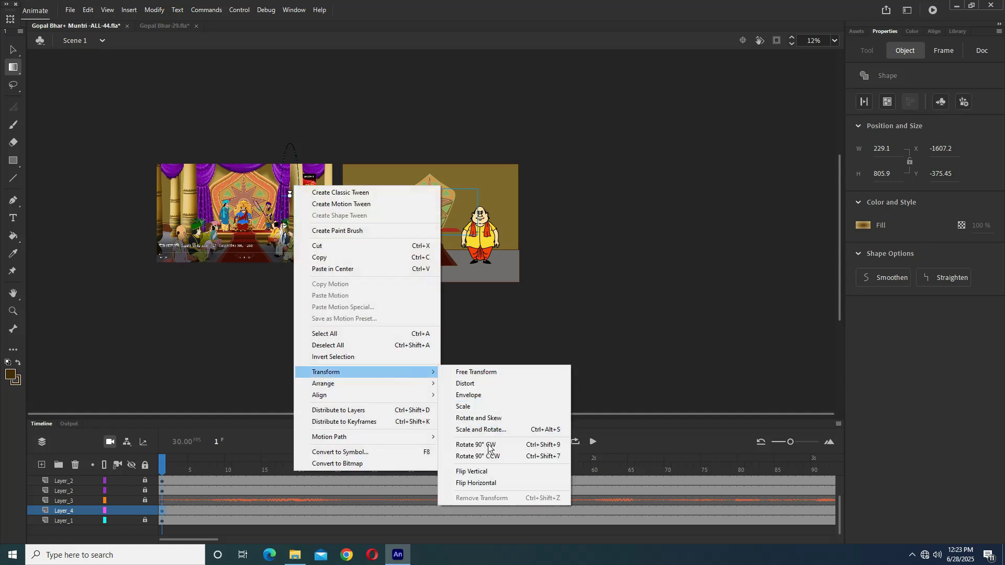
left_click(476, 483)
left_click(14, 50)
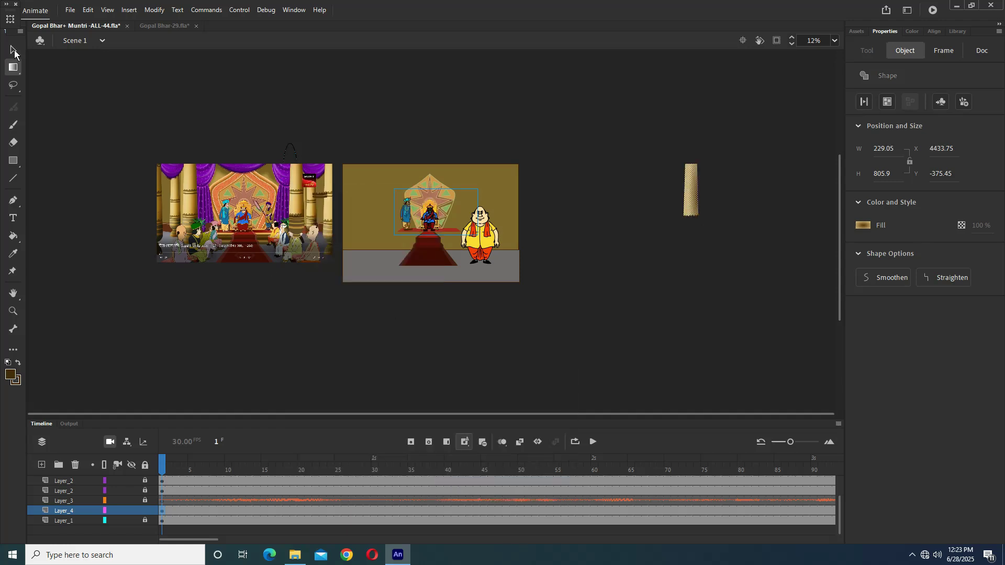
left_click_drag(690, 199, 275, 193)
- Undo the shaft's move and flip together with its preceding upward extension
key("ctrl+z")
key("ctrl+z")
key("ctrl+z")
key("ctrl+z")
key("ctrl+z")
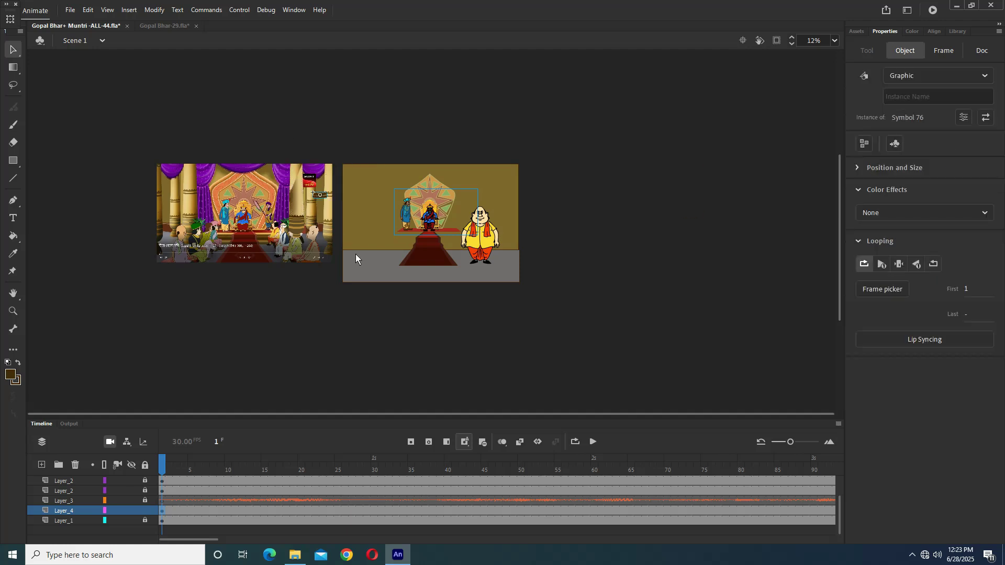
- Extend the pillar shaft upward again by pulling its upper corners to the reference picture's top edge
key("ctrl+=")
key("ctrl+=")
left_click_drag(251, 232, 431, 290)
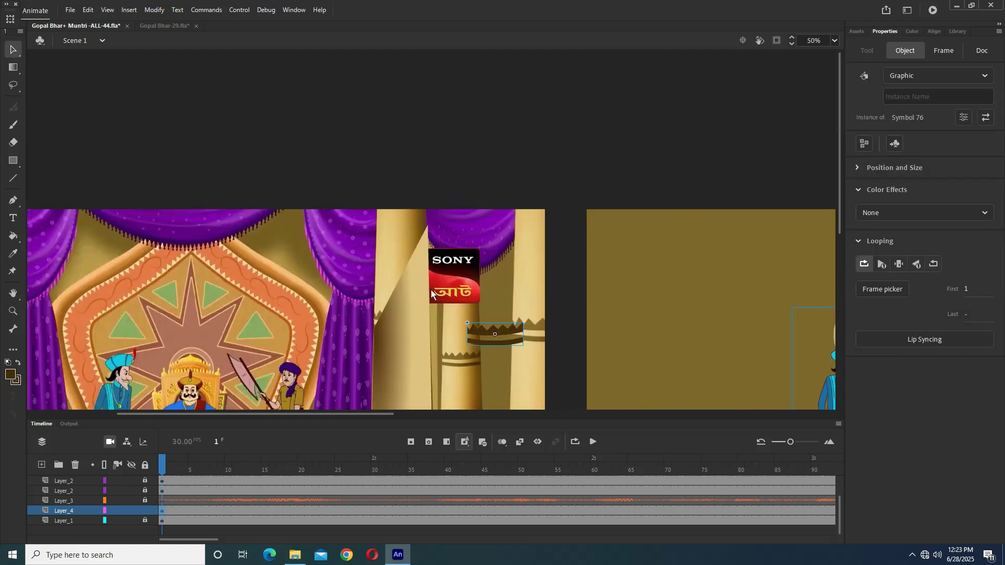
key("ctrl+=")
scroll(417, 268, "up", 2)
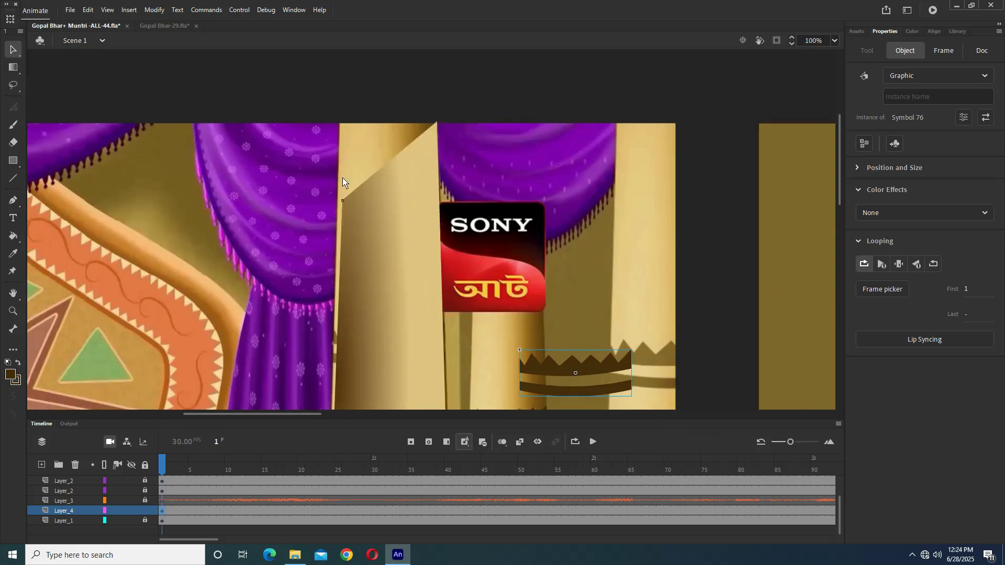
key("ctrl+minus")
key("ctrl+minus")
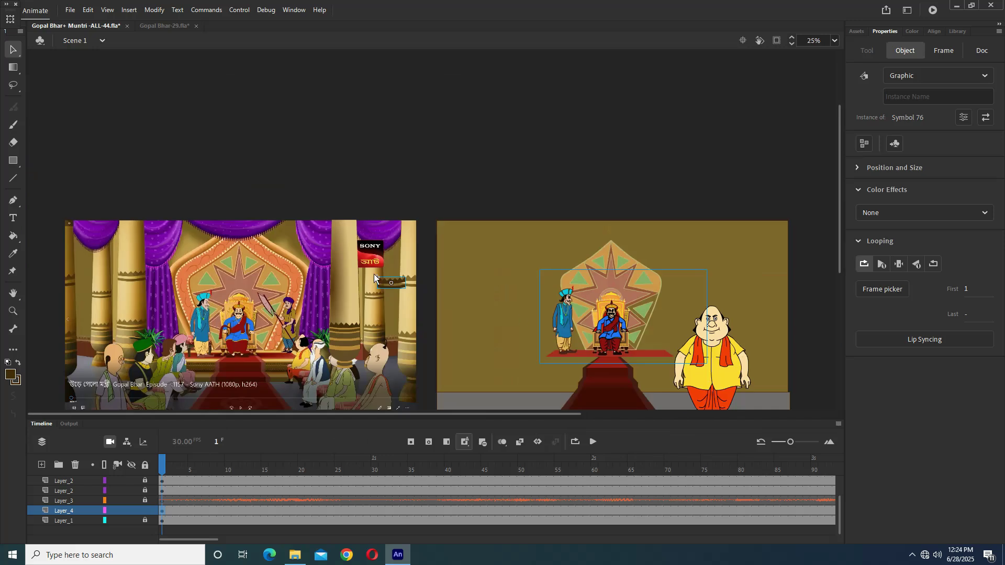
- Move the band symbol back onto the extended pillar shaft
key("ctrl+=")
left_click_drag(367, 275, 376, 307)
left_click_drag(481, 268, 386, 267)
left_click(363, 292)
left_click(443, 263)
- Temporarily remove the extended pillar shaft to expose the original bands on the reference pillar
left_click(399, 324)
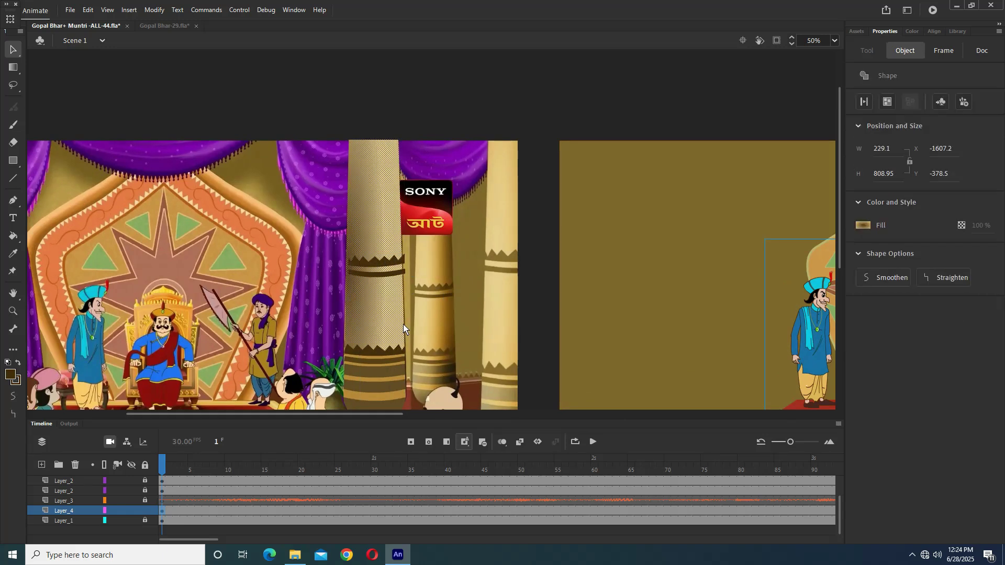
key("Delete")
left_click(363, 278, "ctrl")
left_click(474, 193, "ctrl")
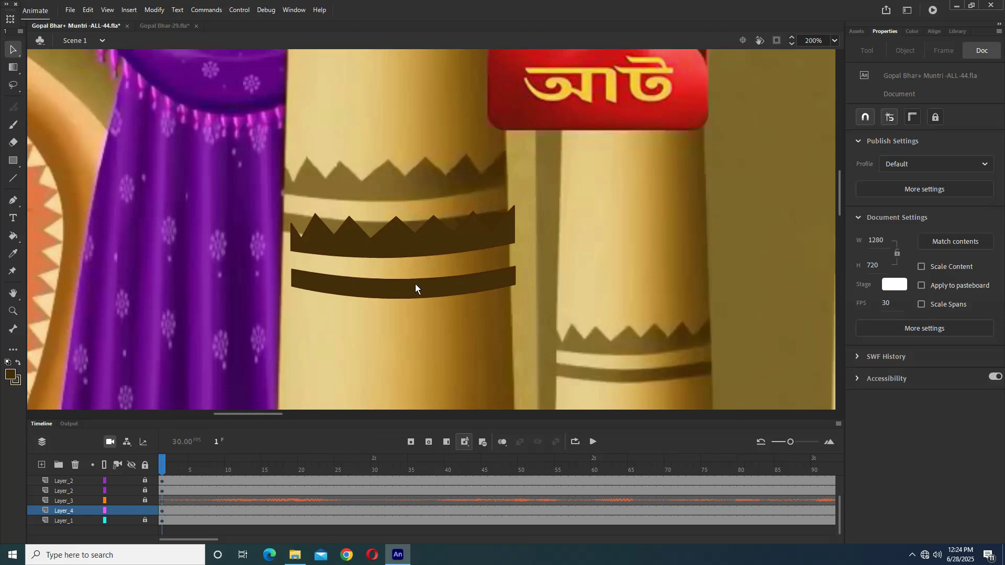
- Move the band symbol up and slightly left so it spans the pillar at the height of the reference bands
left_click(416, 283)
left_click_drag(420, 239, 407, 212)
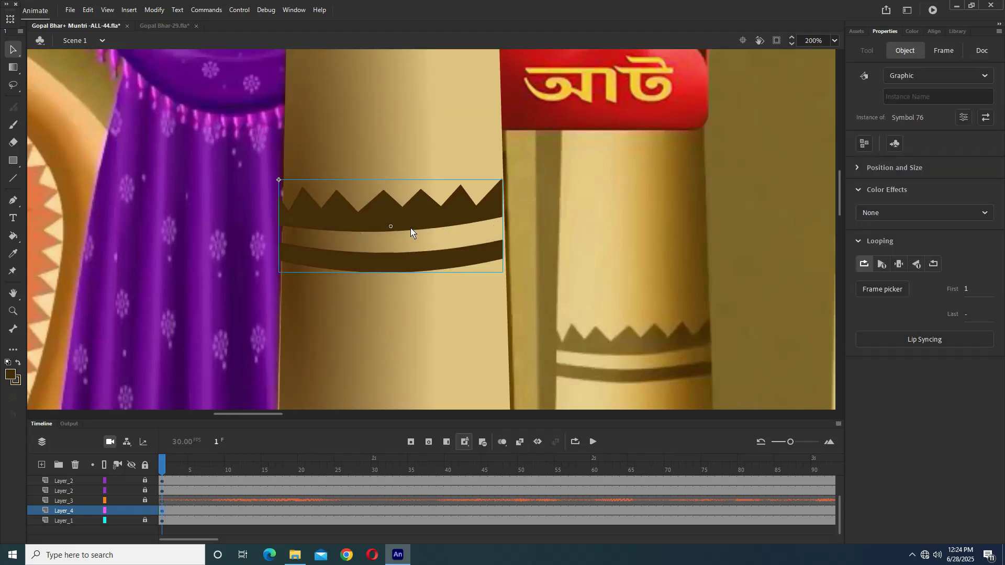
left_click(422, 151)
left_click(422, 150)
left_click_drag(438, 210, 439, 188)
- Select the pillar shaft and examine its frame, document and object properties
left_click(347, 299)
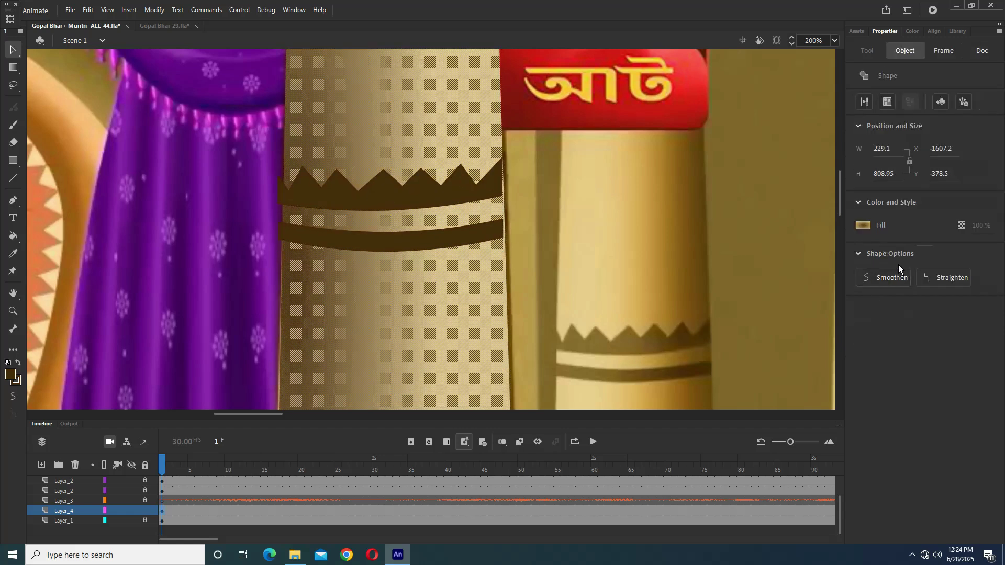
left_click(944, 51)
left_click(928, 215)
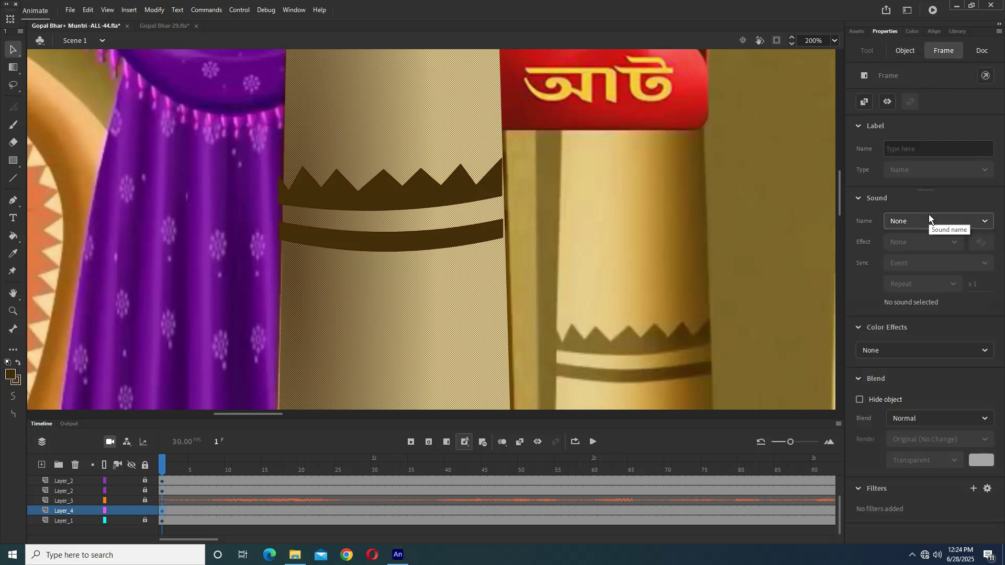
left_click(913, 357)
left_click(914, 357)
left_click(949, 215)
left_click(949, 214)
left_click(981, 53)
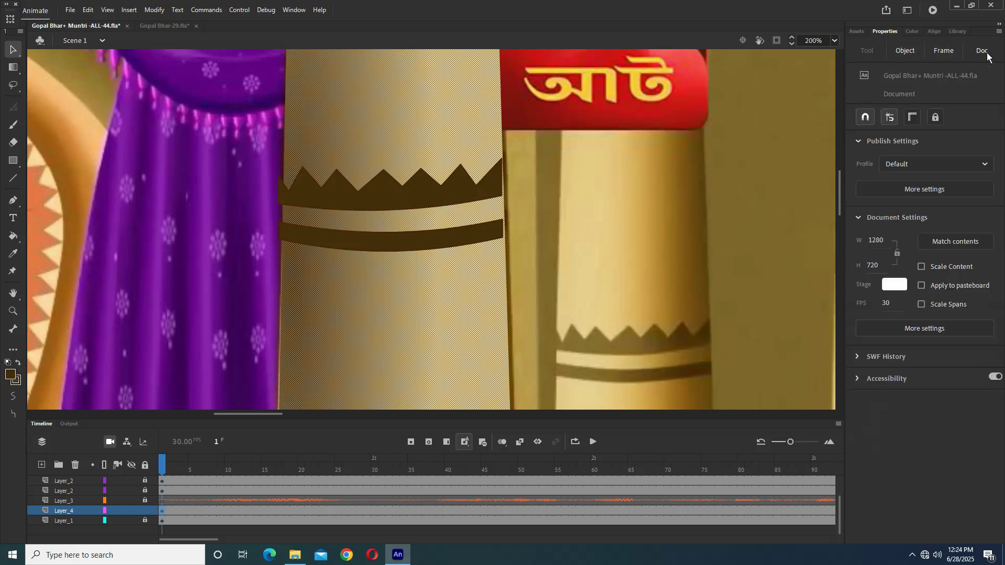
left_click(910, 53)
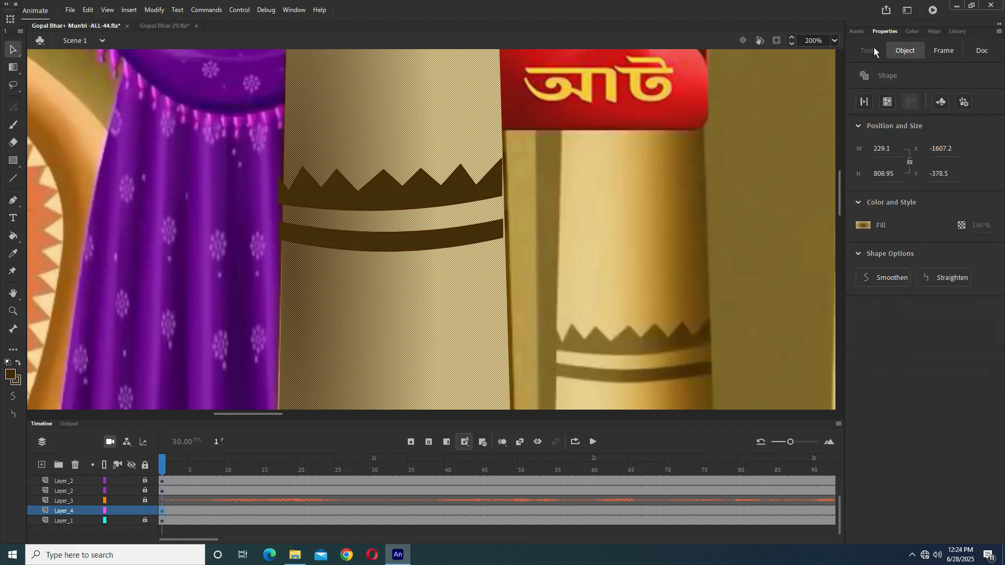
left_click(914, 31)
left_click(947, 30)
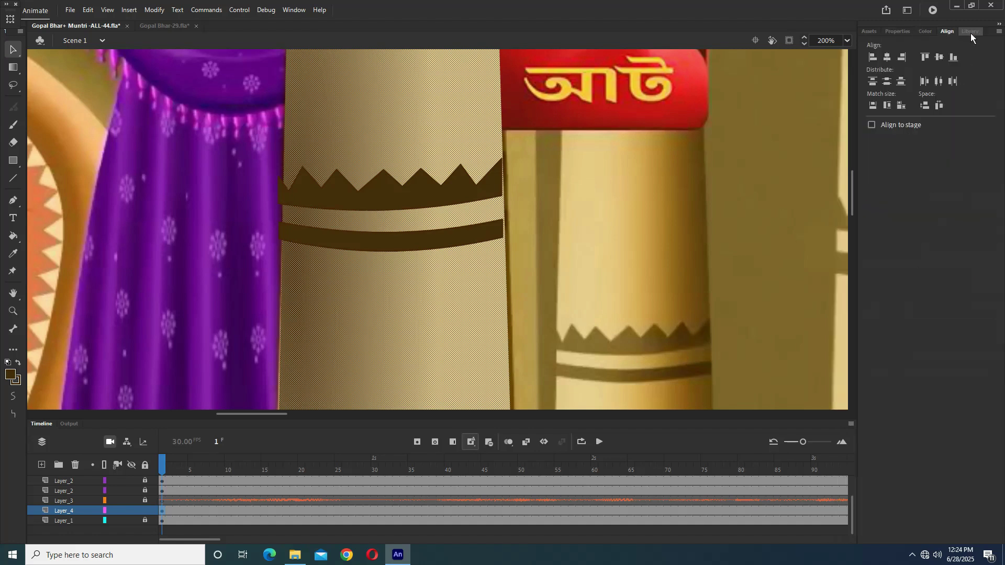
left_click(970, 33)
left_click(871, 34)
left_click(883, 33)
left_click(516, 227)
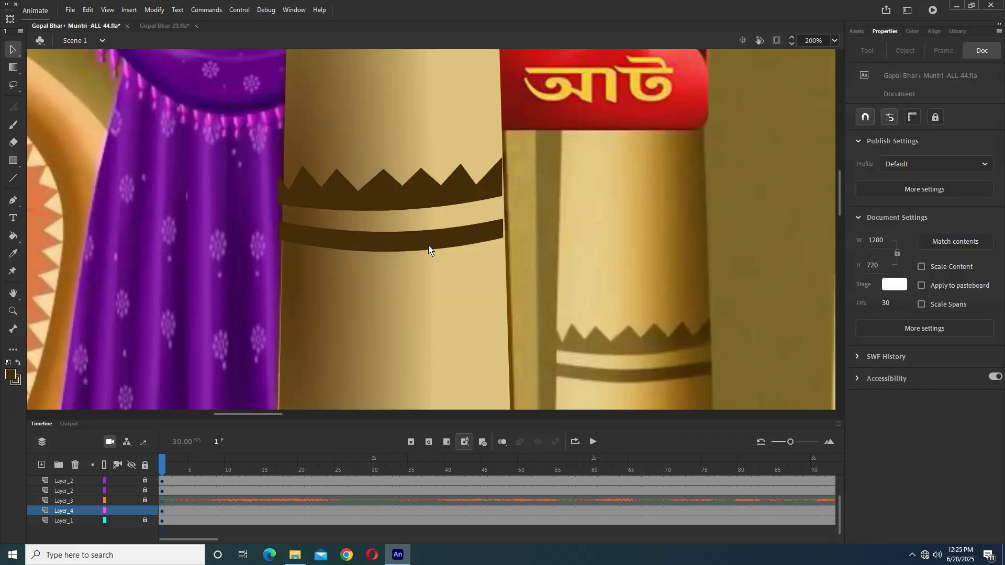
left_click(384, 344)
key("Escape")
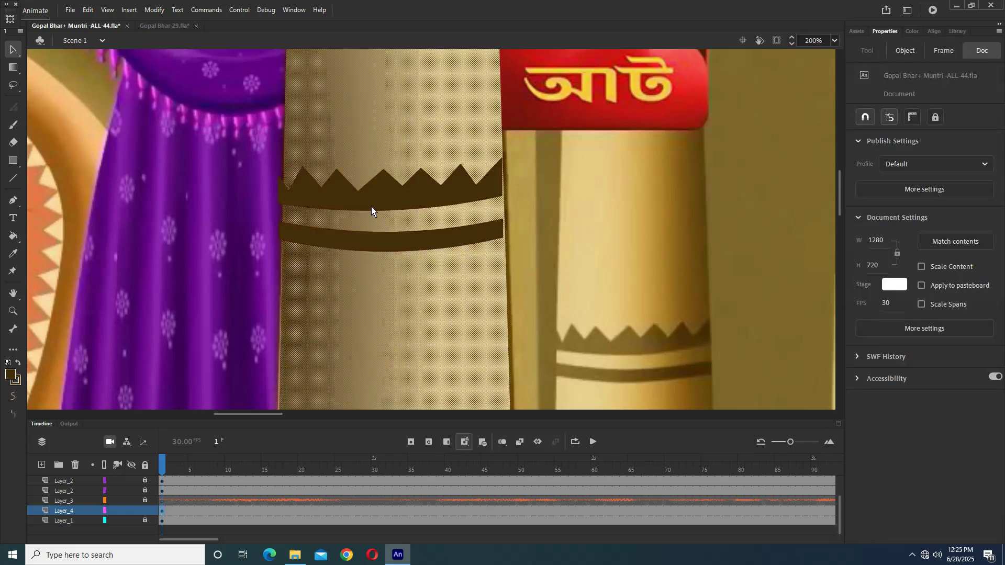
- Nudge the zigzag band symbol slightly up and to the right so it lines up with both edges of the pillar shaft
left_click(425, 189)
key("Up")
key("Up")
key("Up")
key("Up")
key("Up")
key("Right")
key("Right")
left_click(423, 309)
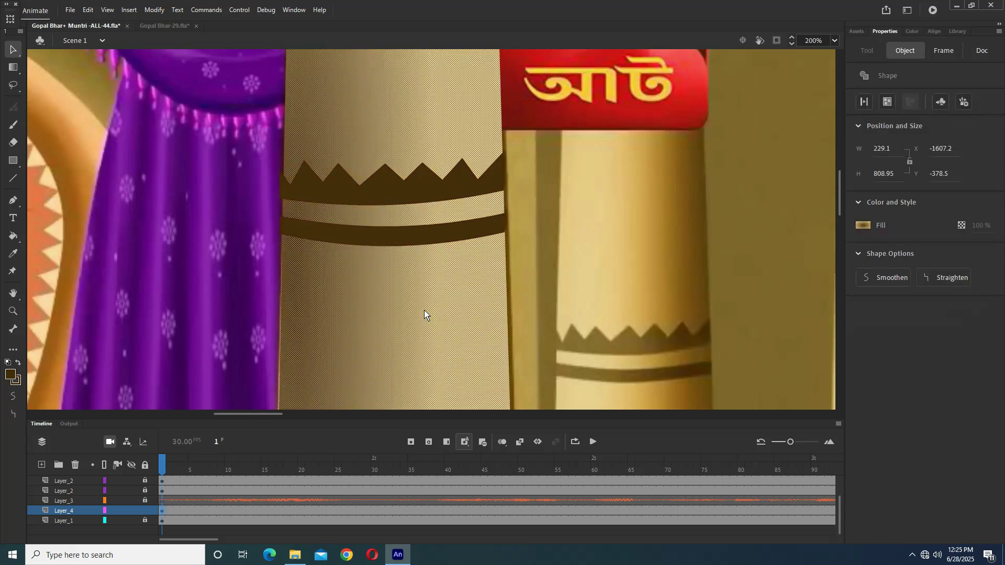
left_click(424, 180)
key("Up")
key("Up")
key("Up")
key("Right")
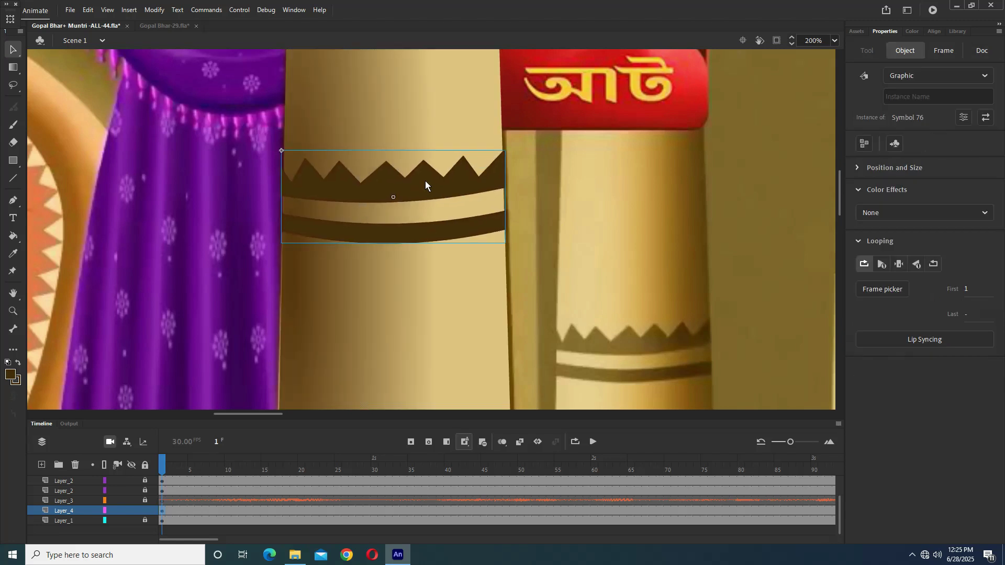
- Examine the whole pillar, from the shaft bands down to its base, against the reference scene
left_click(561, 168)
key("ctrl+minus")
key("ctrl+minus")
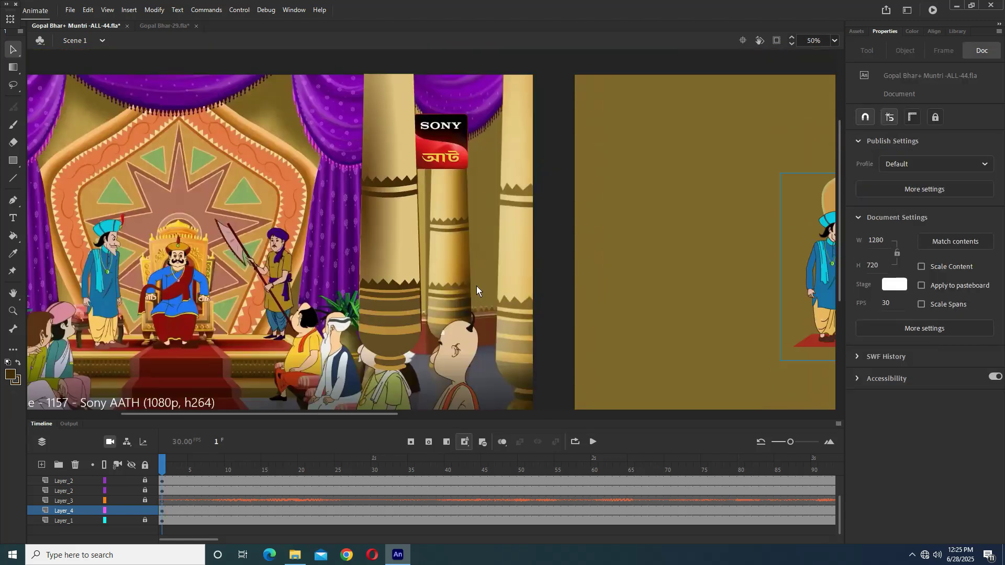
left_click_drag(456, 298, 463, 271)
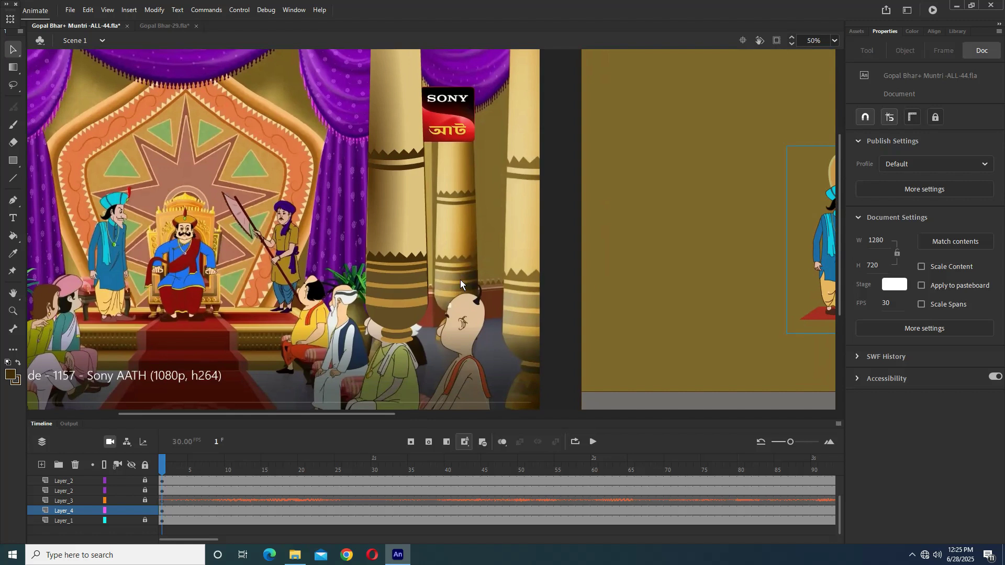
key("ctrl+equal")
key("ctrl+equal")
left_click_drag(388, 103, 361, 190)
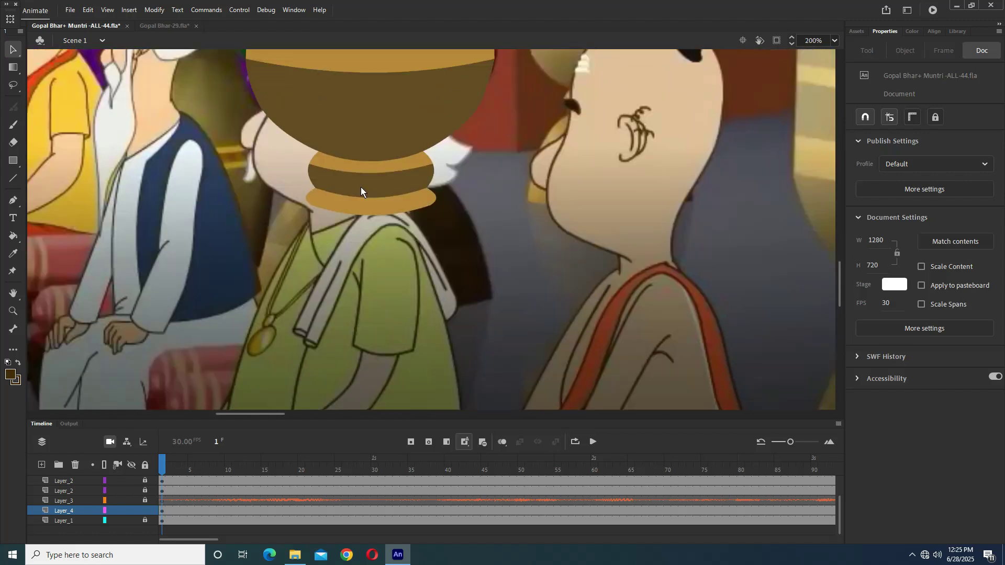
key("ctrl+minus")
key("ctrl+minus")
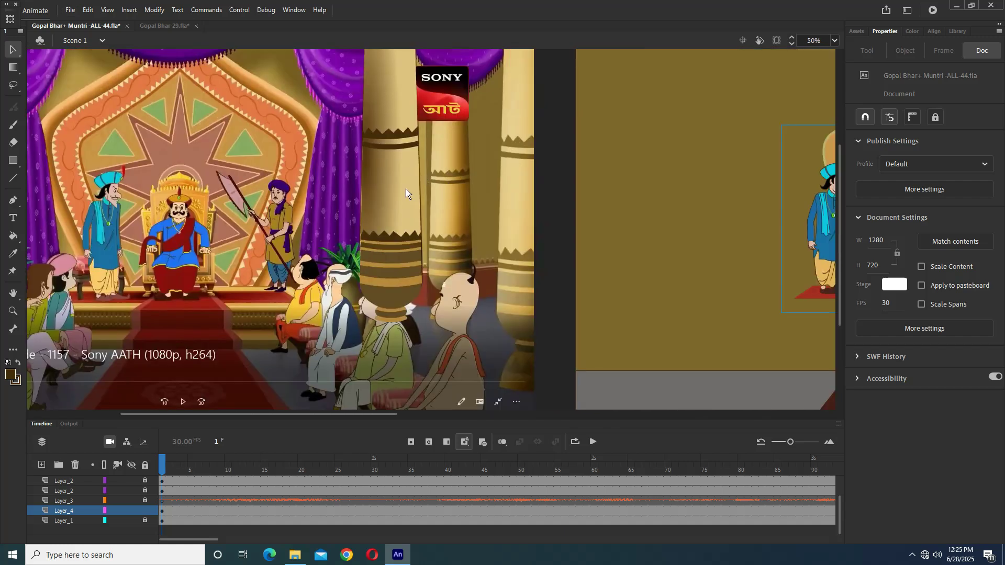
- Break the zigzag band symbol apart into plain shapes on the pillar shaft
left_click(408, 142)
left_click(865, 145)
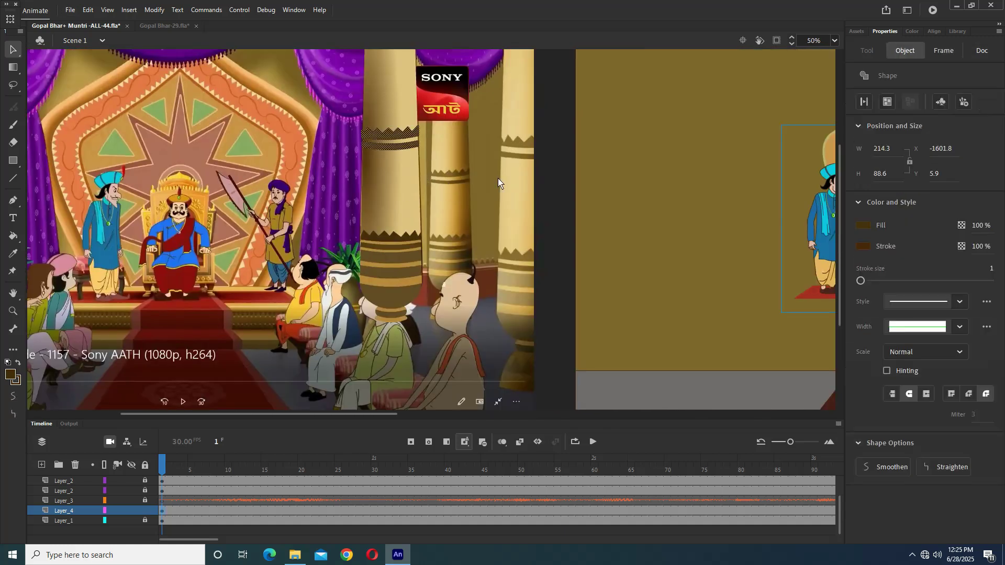
left_click(497, 180)
- Delete the outline strokes around the zigzag band and the plain band below it
key("ctrl+equal")
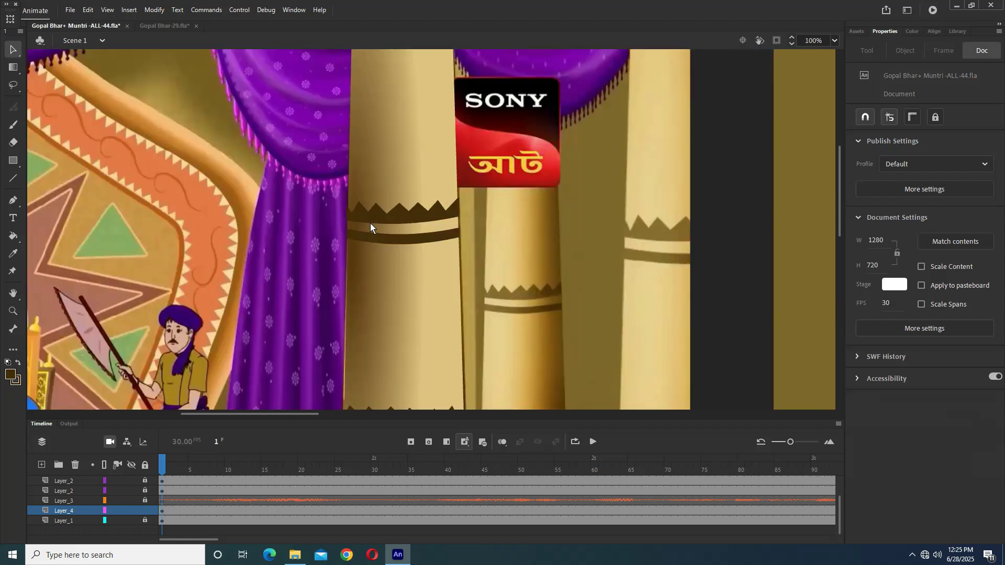
key("ctrl+equal")
scroll(602, 265, "up", 4)
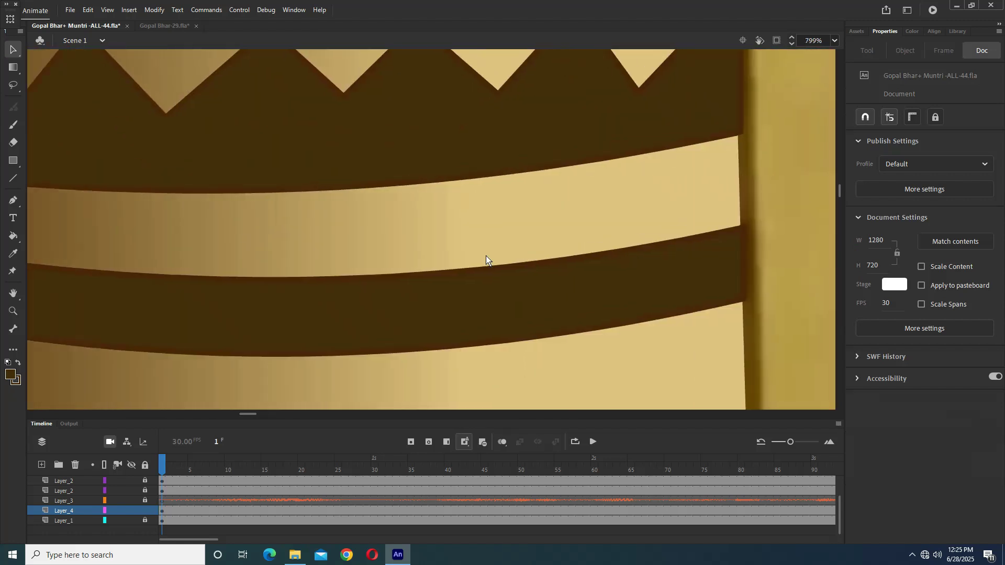
left_click(719, 233)
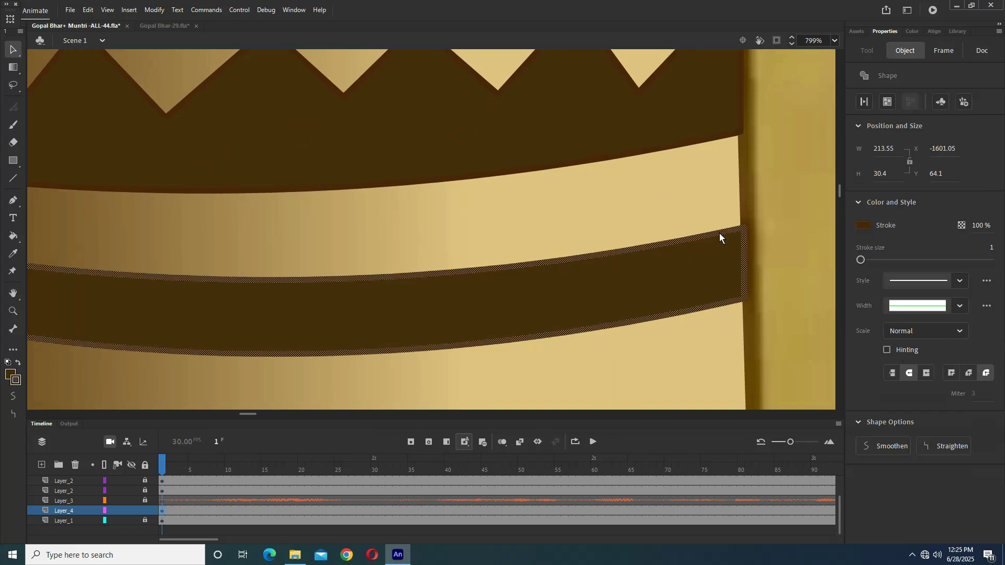
left_click(639, 156)
double_click(639, 156)
key("Delete")
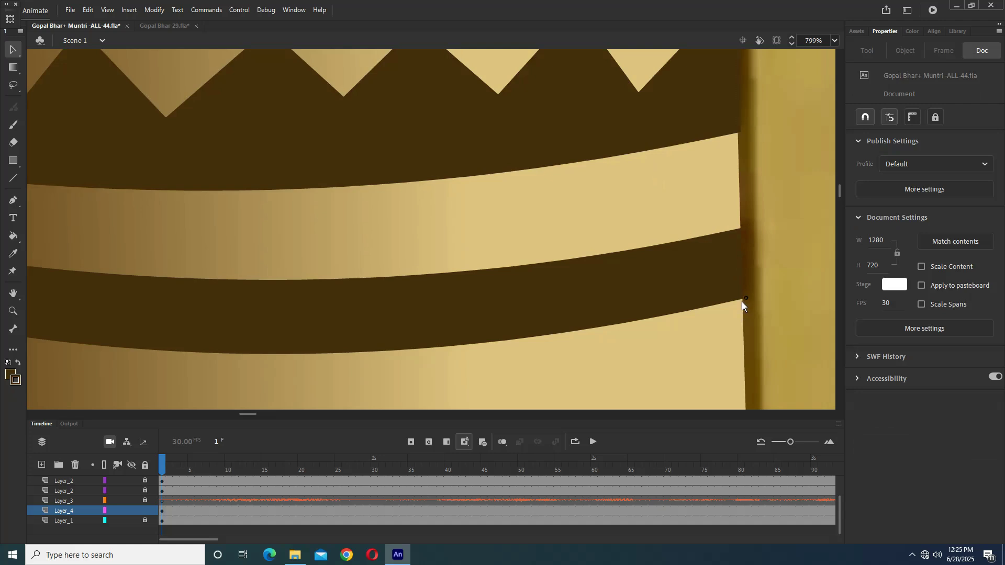
- Adjust the right end corners of the lower band so they meet the edge of the pillar shaft
scroll(397, 259, "left", 2)
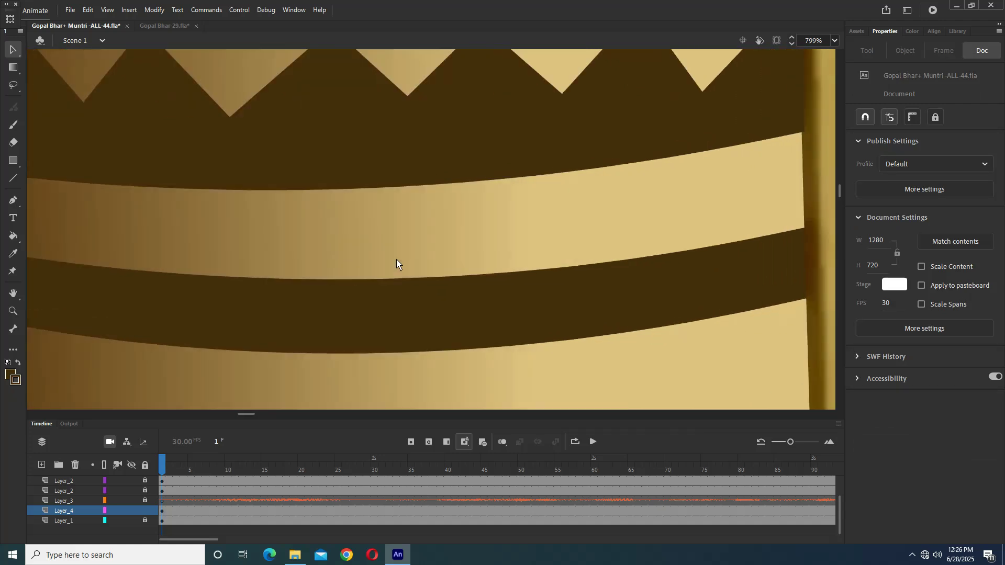
left_click_drag(803, 227, 794, 212)
left_click_drag(803, 301, 805, 287)
key("ctrl+minus")
key("ctrl+minus")
key("ctrl+minus")
key("ctrl+minus")
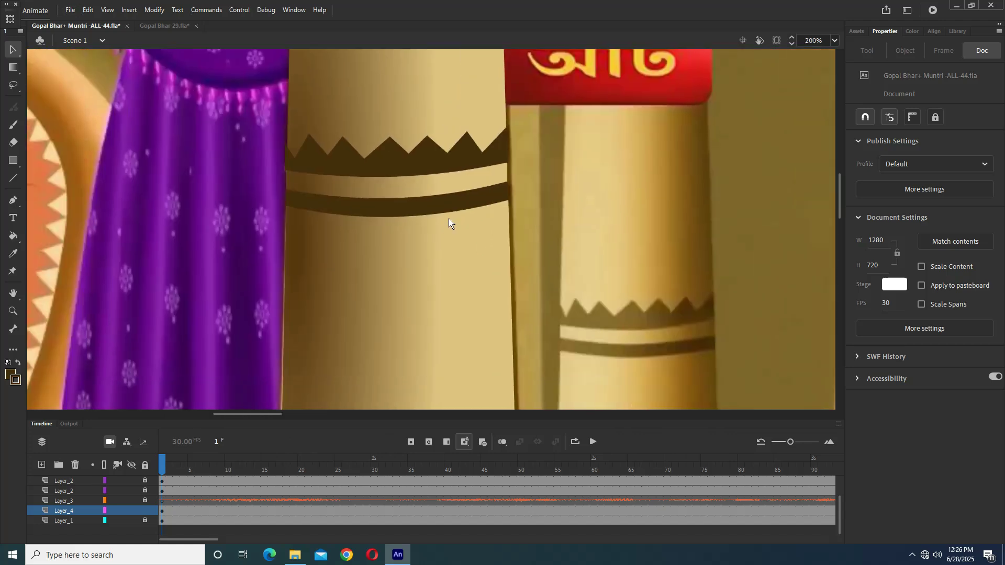
- Select the complete pillar from its upper end to its base and flip it horizontally
key("ctrl+minus")
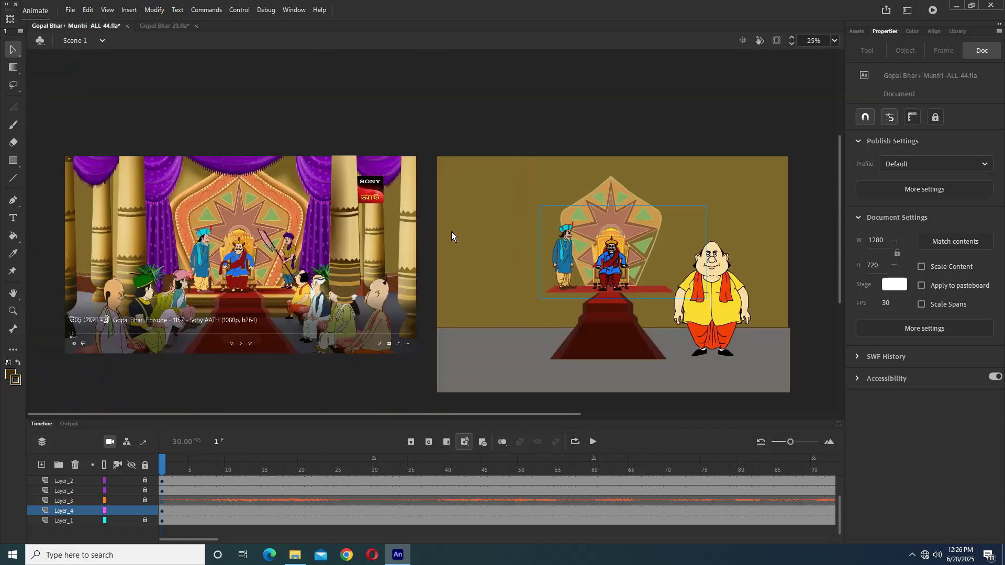
key("ctrl+equal")
left_click_drag(386, 243, 406, 201)
left_click_drag(332, 85, 498, 410)
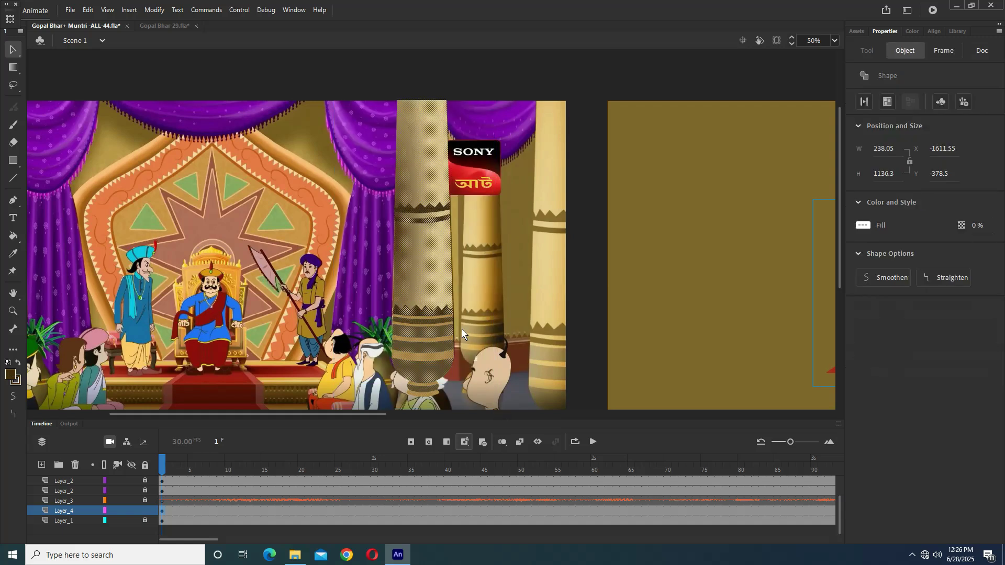
right_click(415, 258)
mouse_move(531, 444)
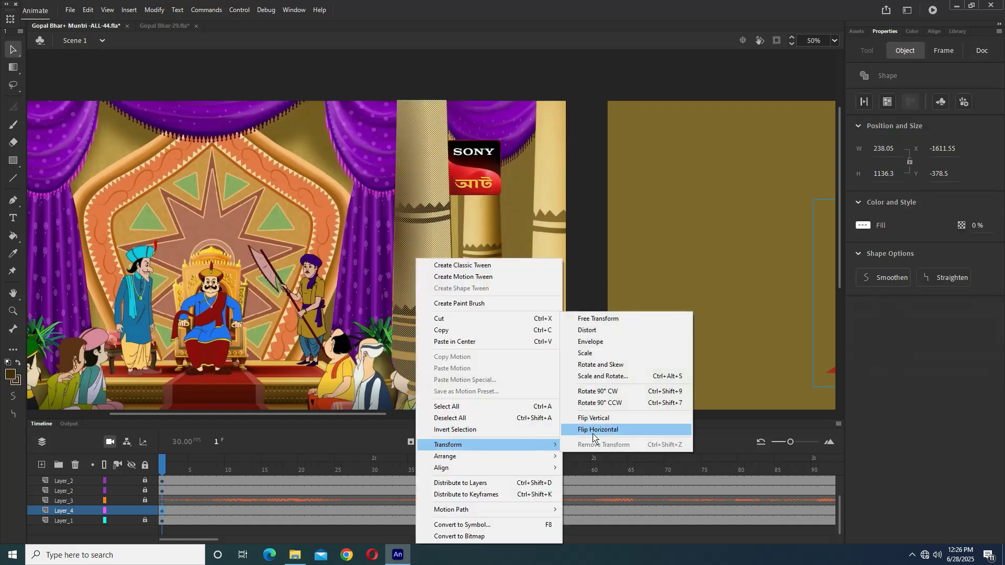
left_click(607, 426)
- Try to move the flipped pillar's loose shapes across to the court scene
scroll(507, 316, "down", 3)
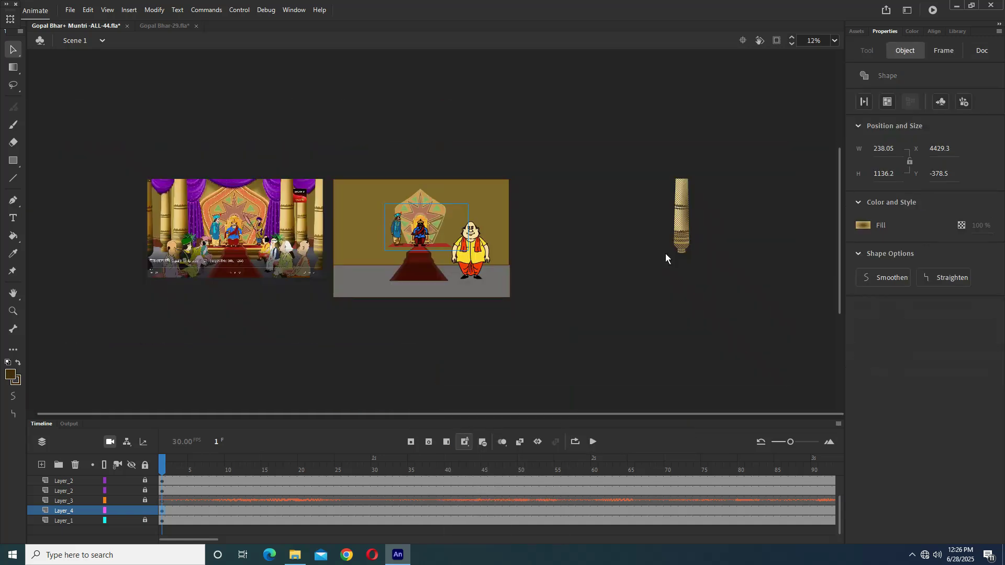
scroll(602, 243, "up", 1)
scroll(578, 247, "up", 1)
left_click_drag(756, 236, 265, 241)
key("ctrl+z")
left_click_drag(749, 241, 300, 237)
key("ctrl+z")
- Convert the flipped pillar into a graphic symbol and place it in the court scene to the right of the throne
key("F8")
key("Return")
left_click_drag(748, 254, 316, 252)
scroll(318, 233, "down", 1)
scroll(440, 244, "up", 1)
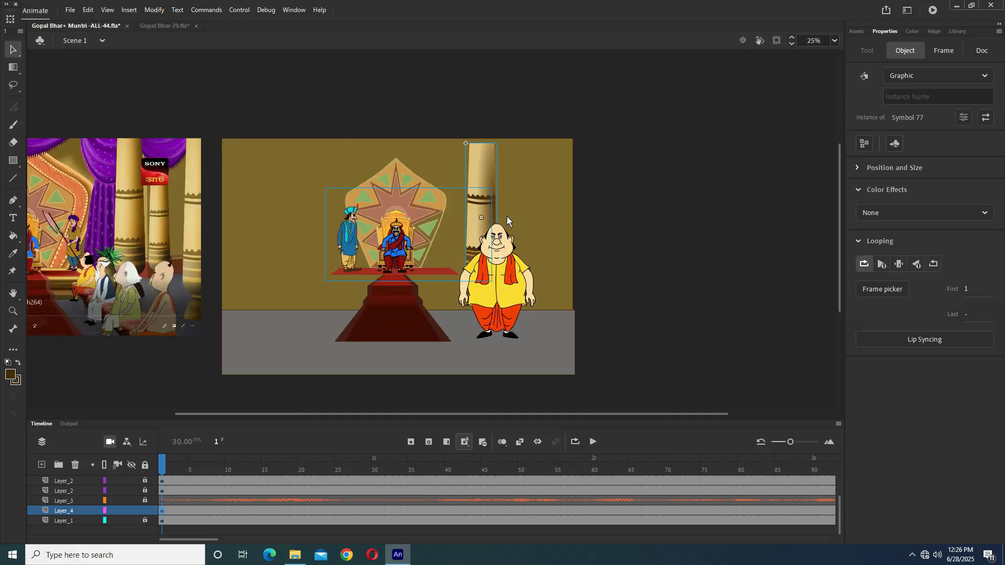
scroll(507, 216, "up", 1)
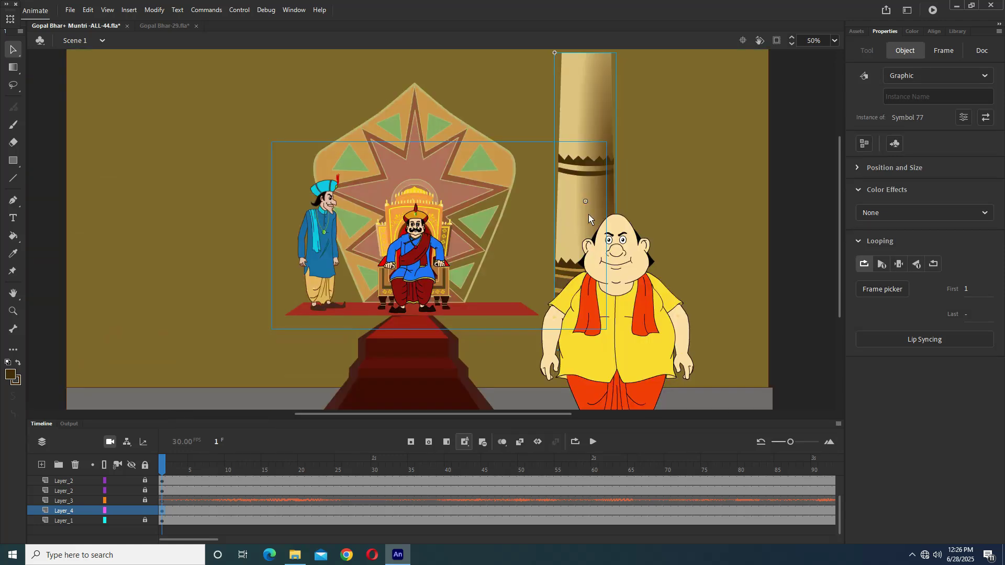
- Try the pillar on the left side of the throne and undo the accidental move of the background
left_click_drag(585, 228, 292, 229)
left_click_drag(165, 233, 367, 233)
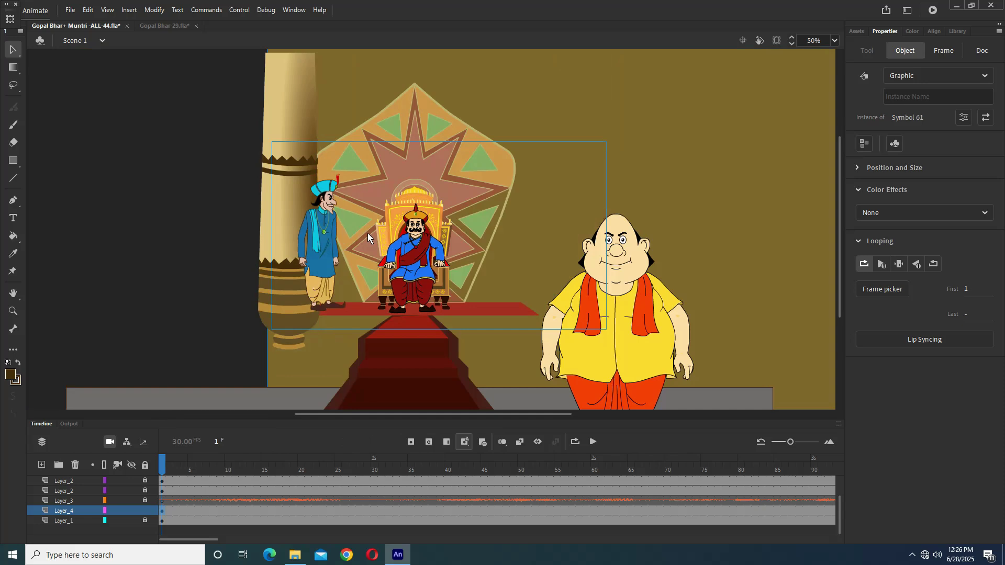
key("ctrl+z")
- Save the document and align the pillar symbol over the large reference pillar beside the purple curtain
key("ctrl+s")
key("ctrl+minus")
left_click_drag(182, 205, 280, 212)
left_click_drag(507, 187, 299, 178)
scroll(325, 237, "up", 2)
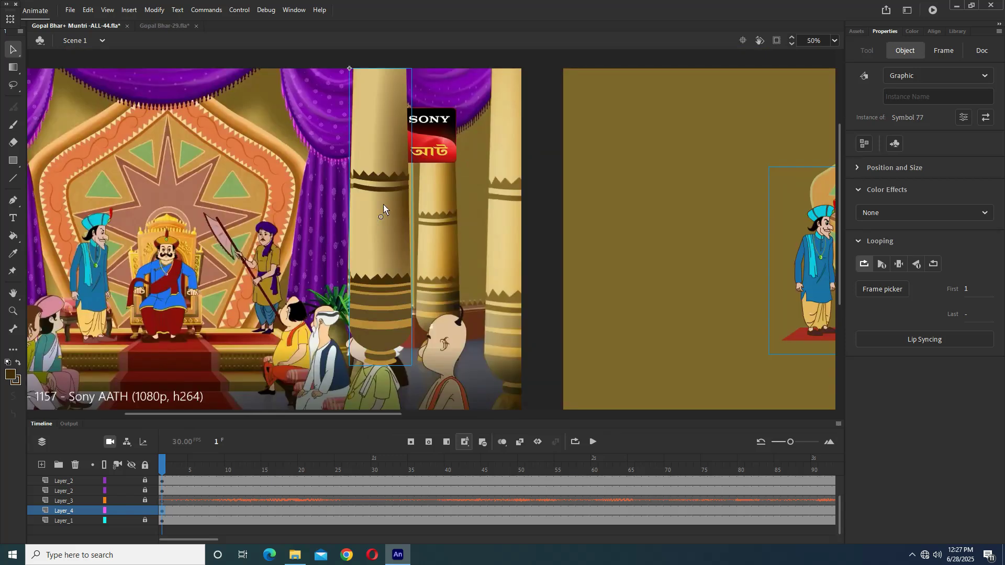
scroll(434, 202, "down", 3)
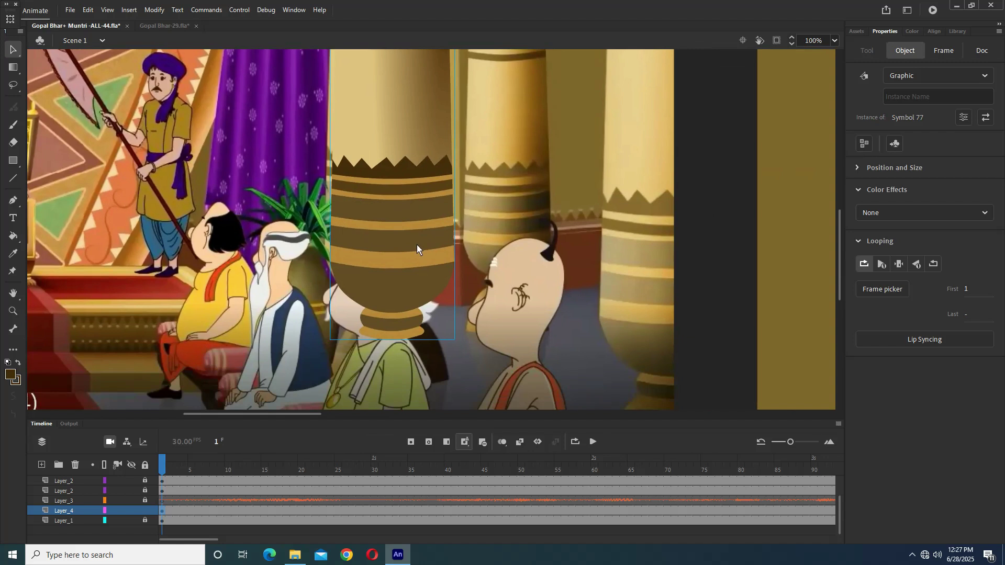
mouse_move(400, 262)
left_mouse_down()
mouse_move(347, 250)
mouse_move(398, 256)
left_mouse_up()
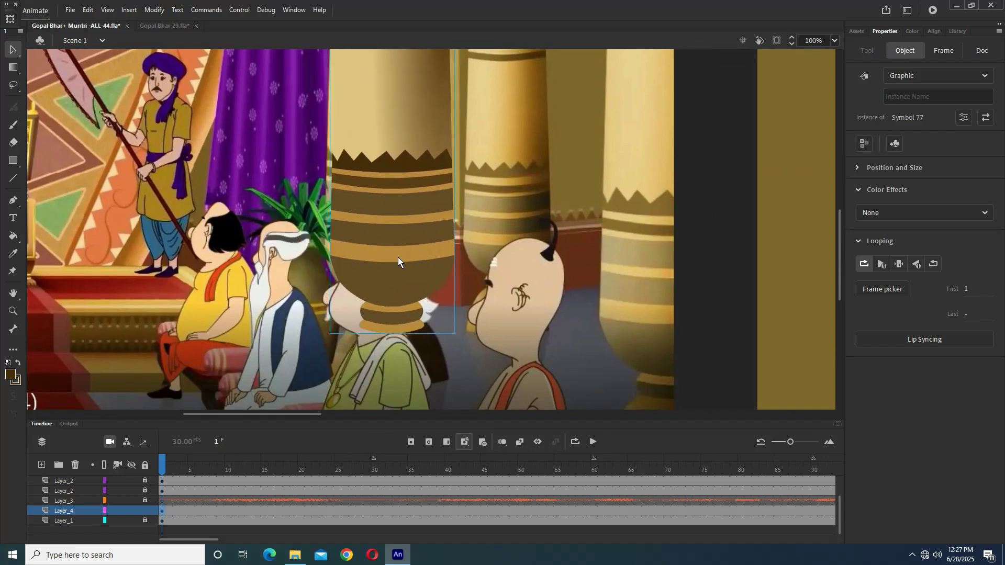
left_click(440, 349, "ctrl")
left_click_drag(391, 318, 413, 281)
- Open the pillar symbol for editing and draw a trapezoid outline with straight lines below its lowest gold ring
double_click(388, 152)
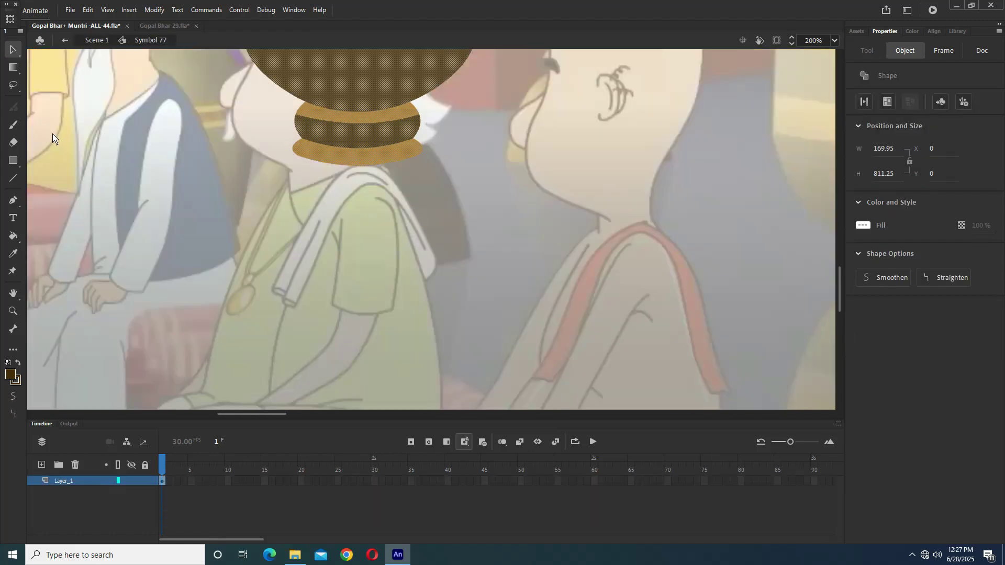
left_click(13, 178)
left_click_drag(422, 146, 470, 258)
mouse_move(376, 262)
left_mouse_down()
mouse_move(193, 262)
mouse_move(303, 261)
mouse_move(248, 257)
mouse_move(296, 170)
mouse_move(293, 147)
left_mouse_up()
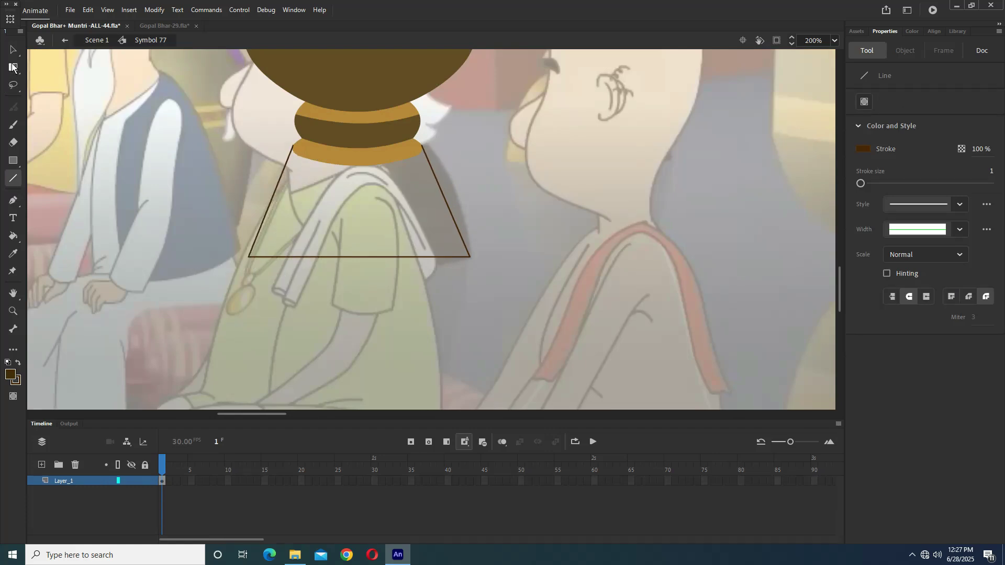
- Bend the trapezoid's sides outward and its lower edge downward, and fill the shape with the pillar's dark brown
key("v")
left_click_drag(275, 196, 266, 187)
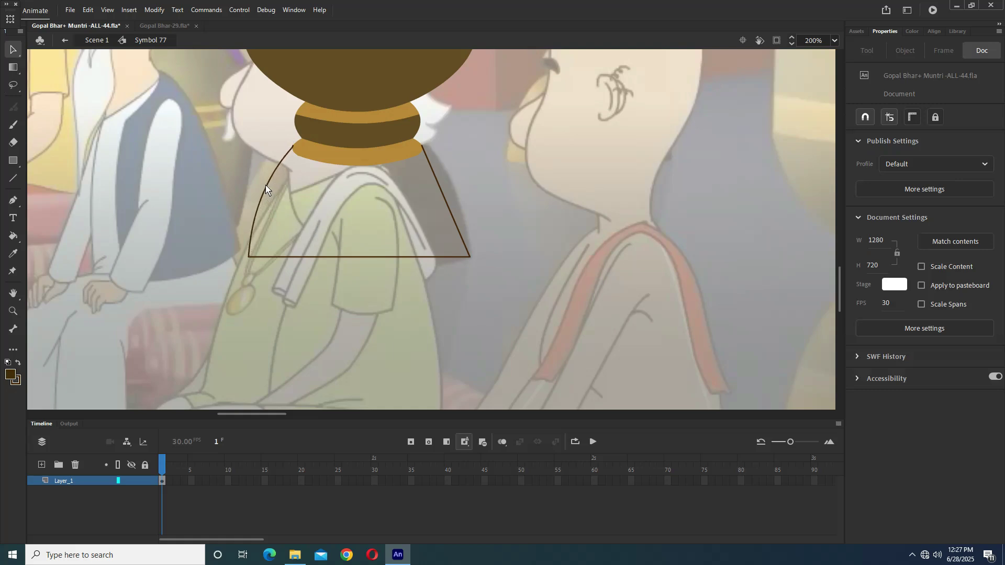
left_click_drag(440, 187, 451, 175)
left_click_drag(345, 258, 343, 285)
left_click(13, 235)
left_click(361, 209)
left_click(13, 49)
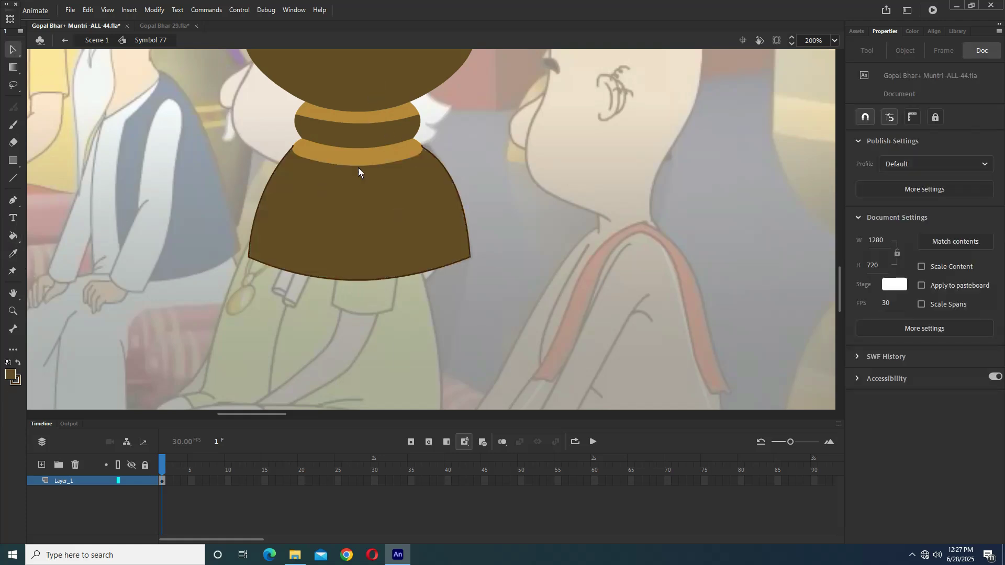
- Move the lower left corner of the new base shape slightly inward and up
key("ctrl+1")
scroll(240, 256, "up", 5)
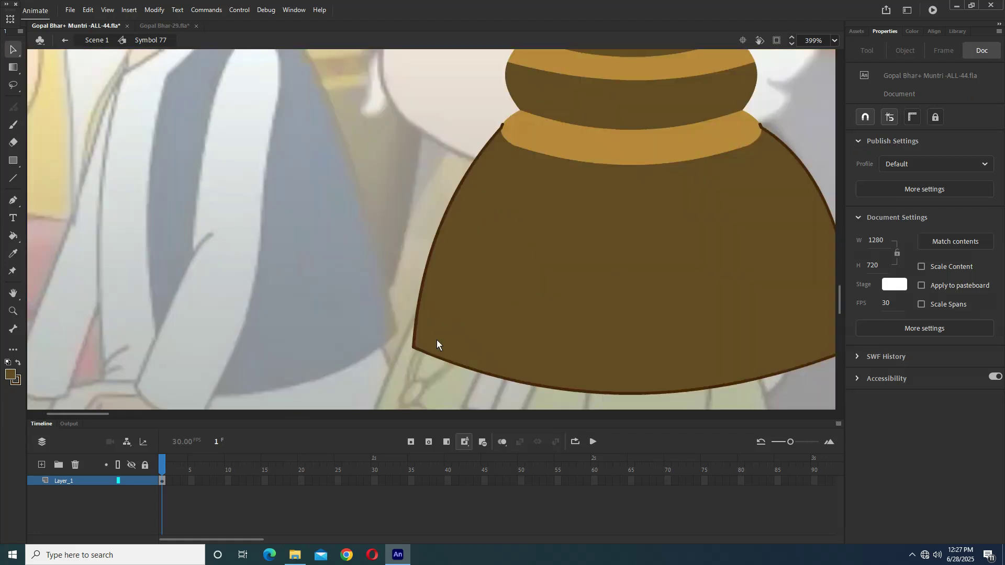
left_click_drag(413, 351, 421, 341)
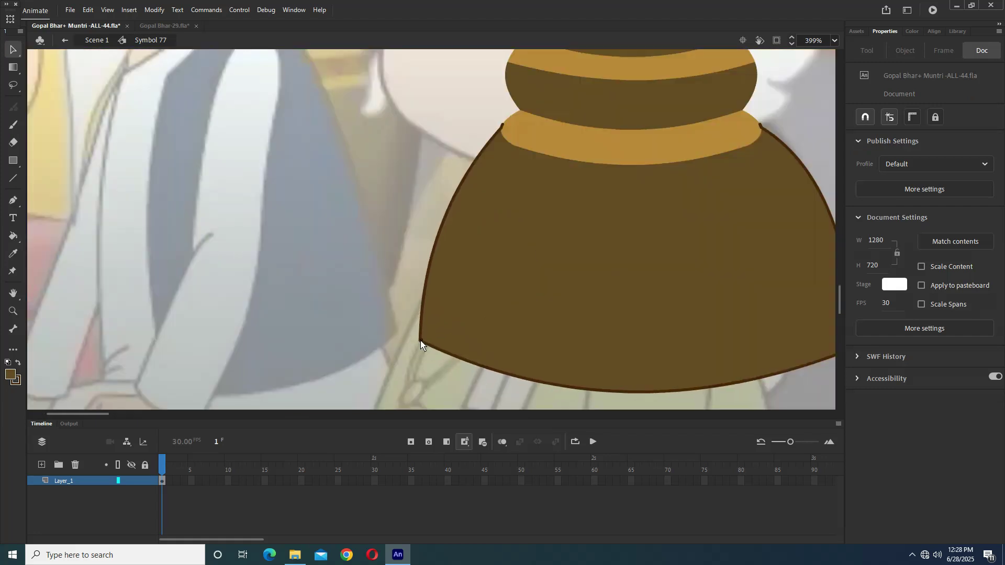
- Delete the outline strokes around the new dark brown base shape
double_click(450, 187)
double_click(470, 206)
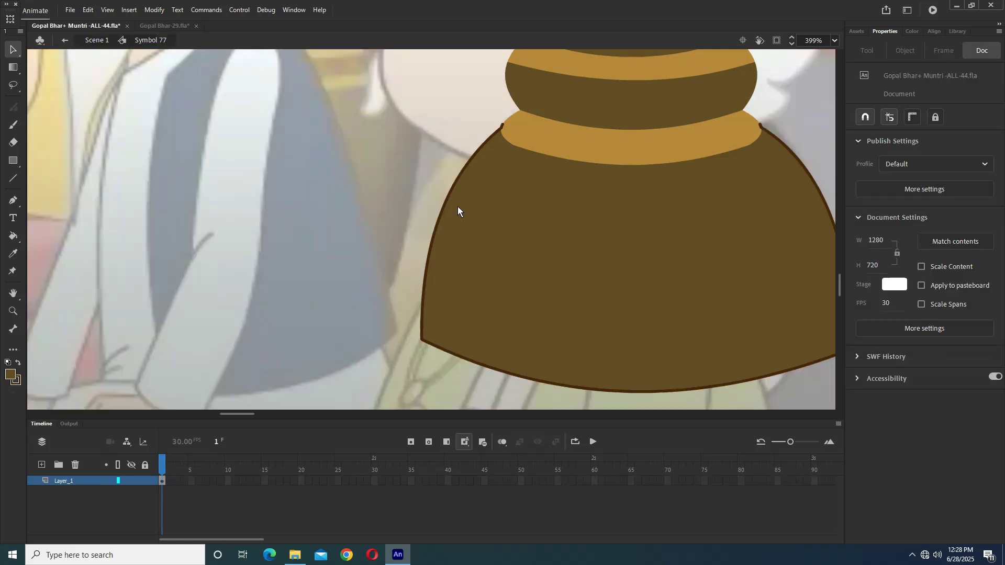
double_click(447, 194)
double_click(445, 204)
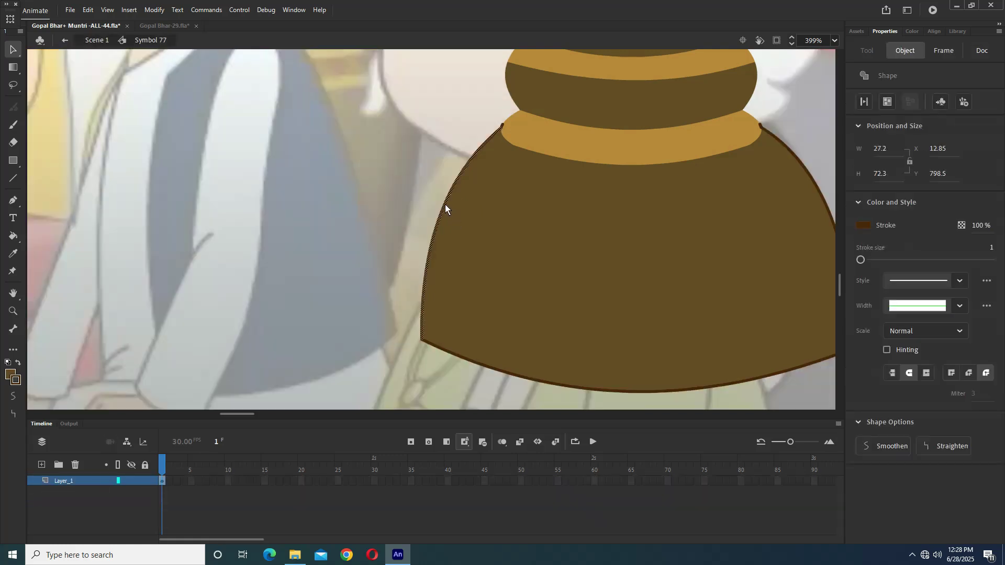
key("Delete")
key("ctrl+minus")
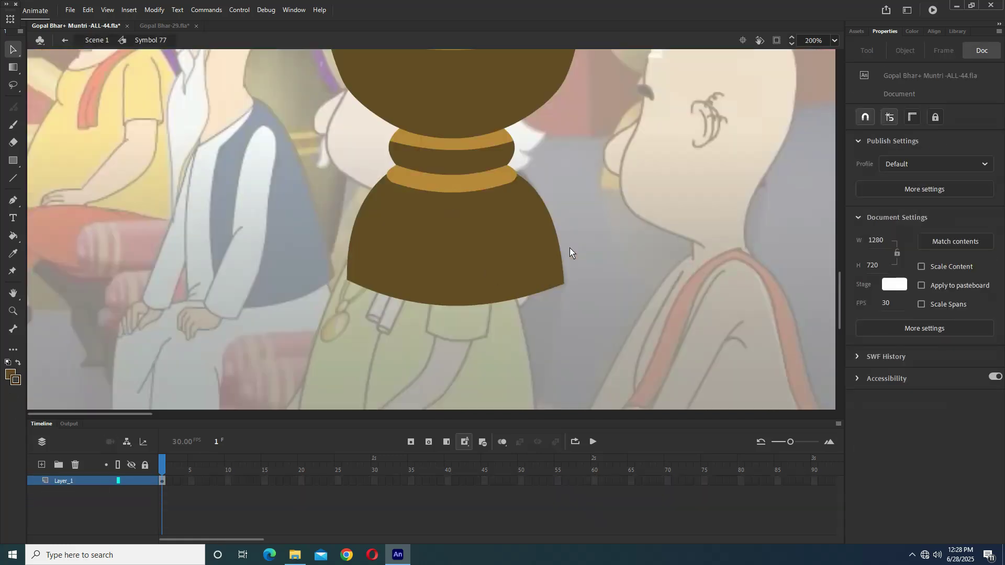
- Leave the pillar symbol for the main scene and save the document
key("ctrl+minus")
key("ctrl+minus")
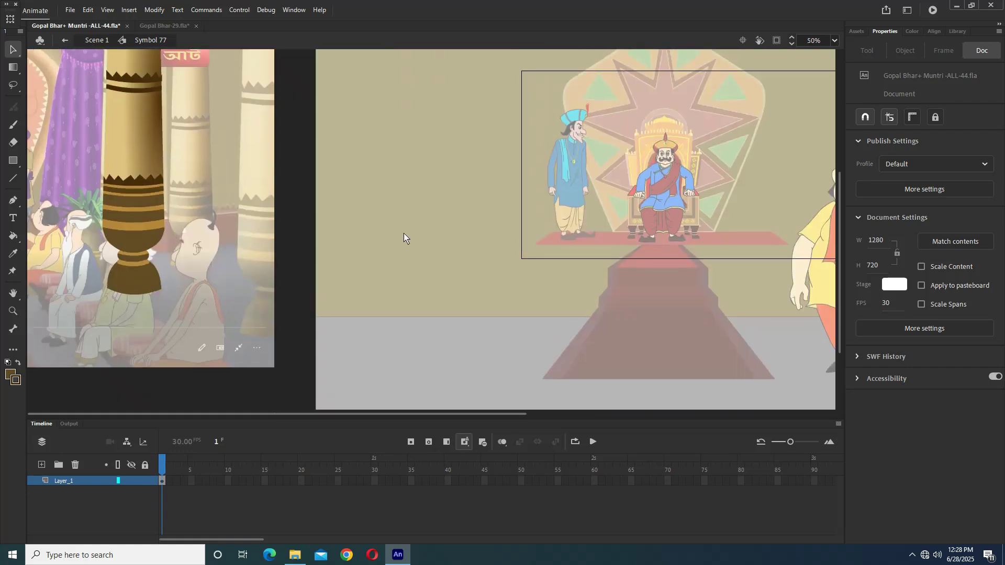
double_click(416, 191)
left_click_drag(219, 232, 387, 253)
key("ctrl+minus")
key("ctrl+s")
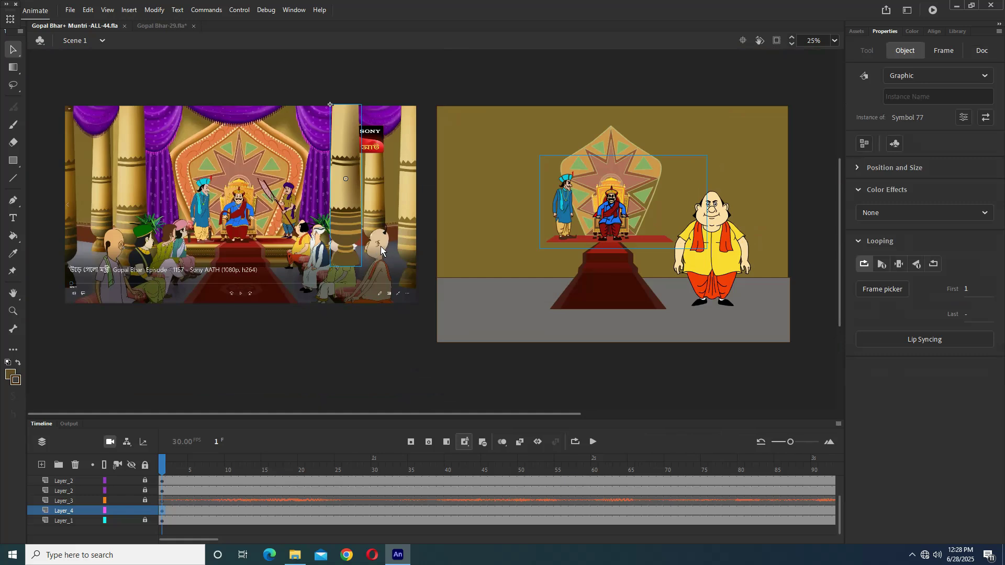
- Duplicate the pillar over the reference image so that three pillars stand on each side of the throne
left_click_drag(348, 218, 78, 200)
left_click_drag(376, 202, 103, 198)
- Scale down the middle pillar on each side with Free Transform and adjust its position between its neighbours
left_click(378, 170, "shift")
left_click(13, 67)
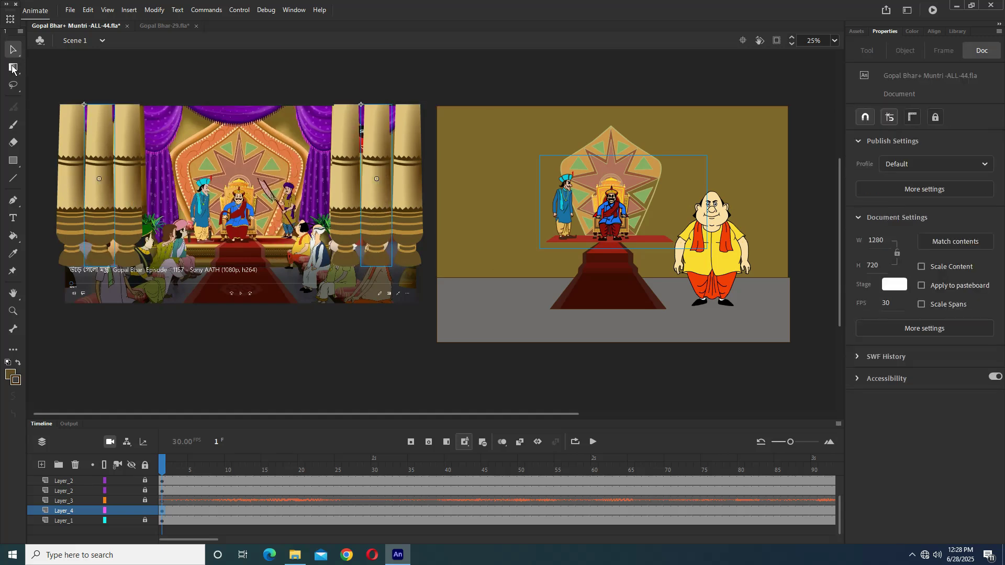
left_click(63, 69)
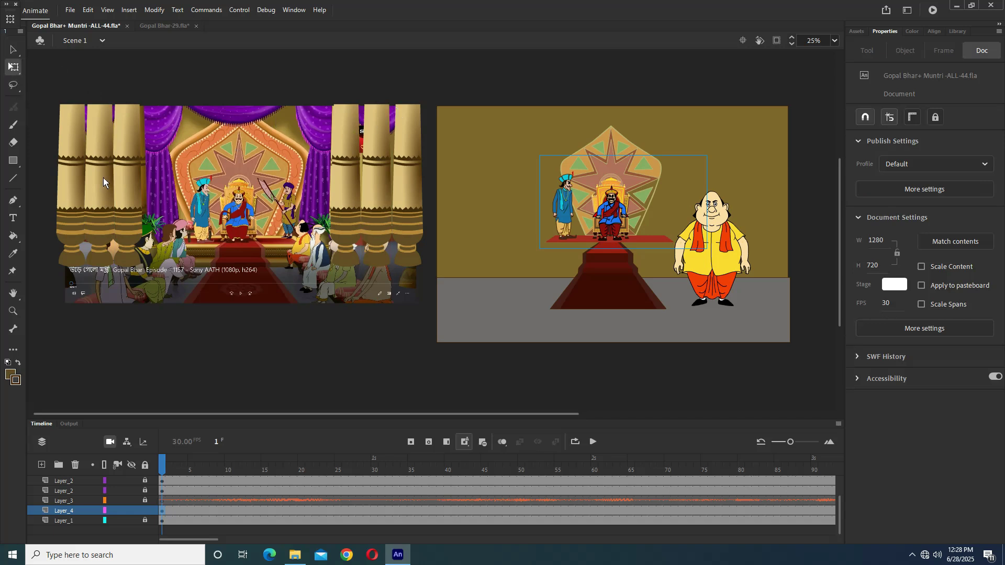
key("ctrl+a")
left_click_drag(392, 105, 382, 118)
left_click(265, 162)
left_click_drag(105, 190, 97, 188)
mouse_move(356, 211)
left_mouse_down()
mouse_move(384, 205)
mouse_move(372, 205)
left_mouse_up()
- Enlarge the outermost pillar on each side, move both inward to the edges of the reference image, and save the document
left_click(417, 214)
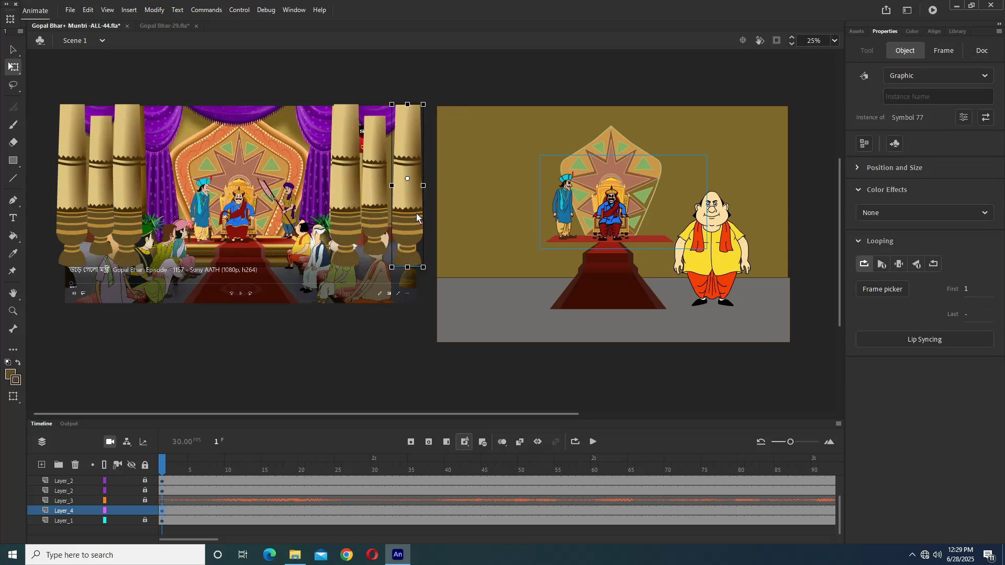
left_click(74, 189, "shift")
left_click_drag(423, 105, 450, 88)
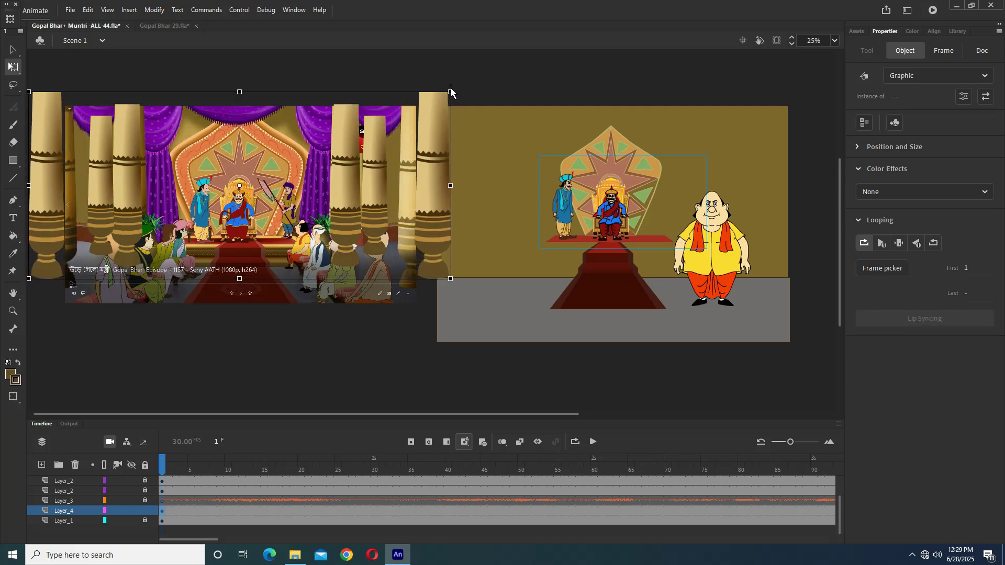
left_click(454, 112)
left_click_drag(51, 193, 415, 190)
key("ctrl+s")
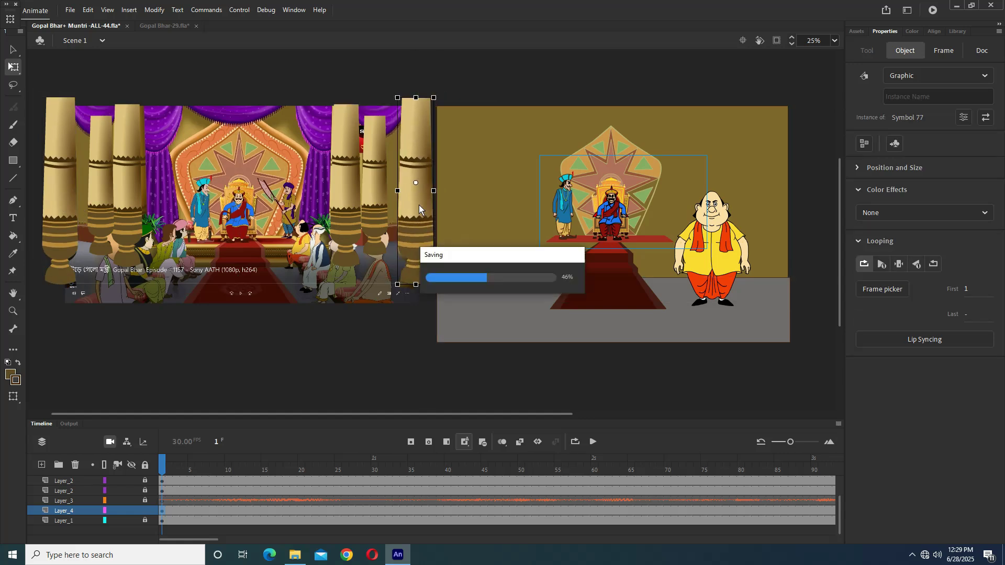
- Select all six pillars and move them together from the reference image onto the throne scene
left_click(370, 181, "shift")
left_click(344, 176, "shift")
left_click(128, 196, "shift")
left_click(99, 190, "shift")
left_click(56, 200, "shift")
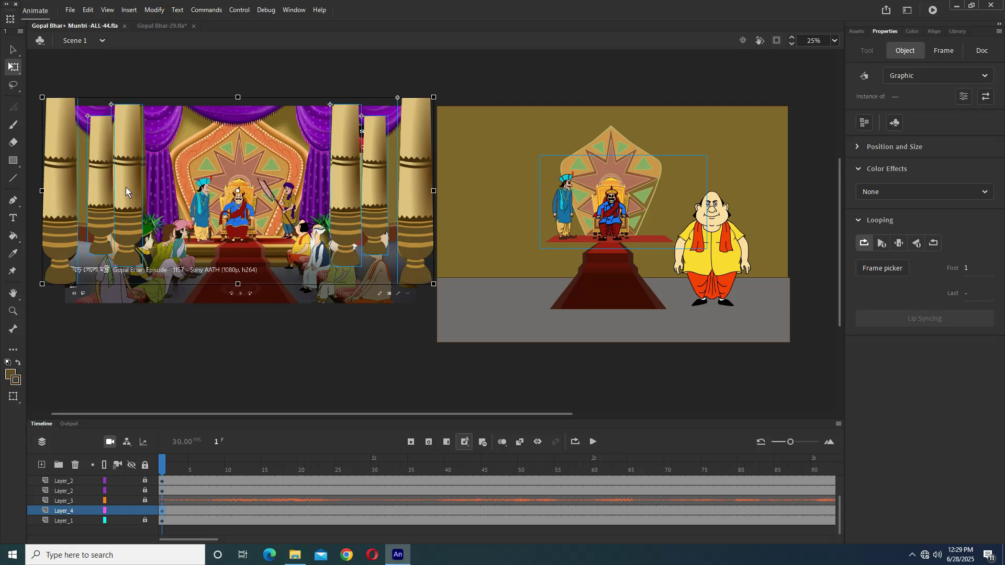
left_click_drag(126, 192, 504, 192)
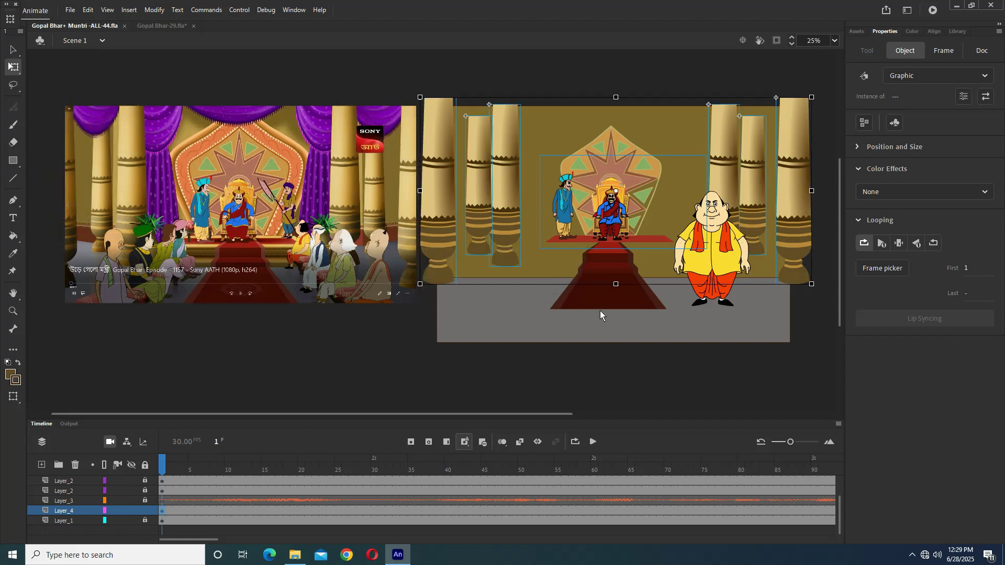
- Compare the new scene with the reference and examine the patterned step front beside the red carpet
left_click_drag(600, 310, 395, 334)
scroll(466, 265, "up", 5)
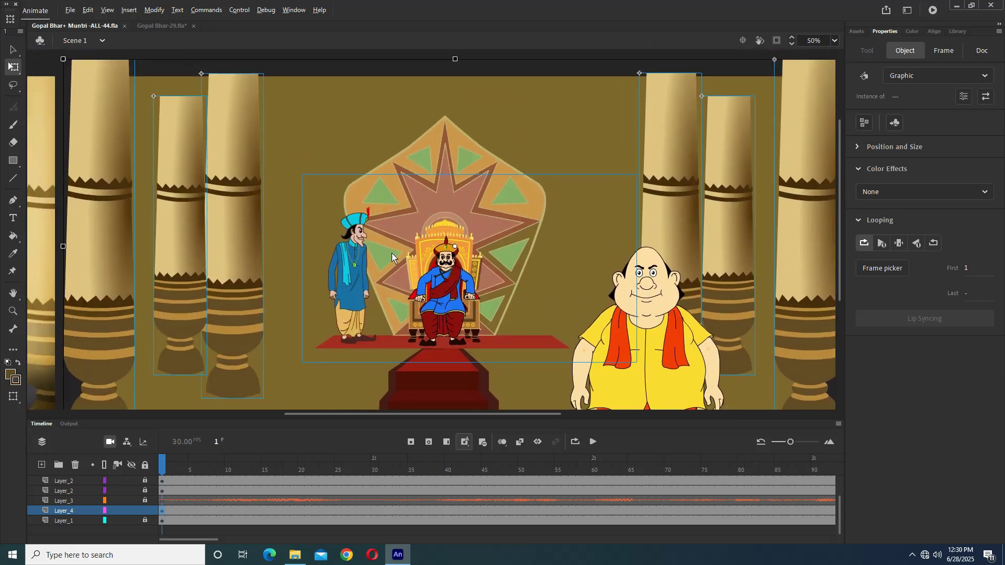
scroll(346, 251, "down", 5)
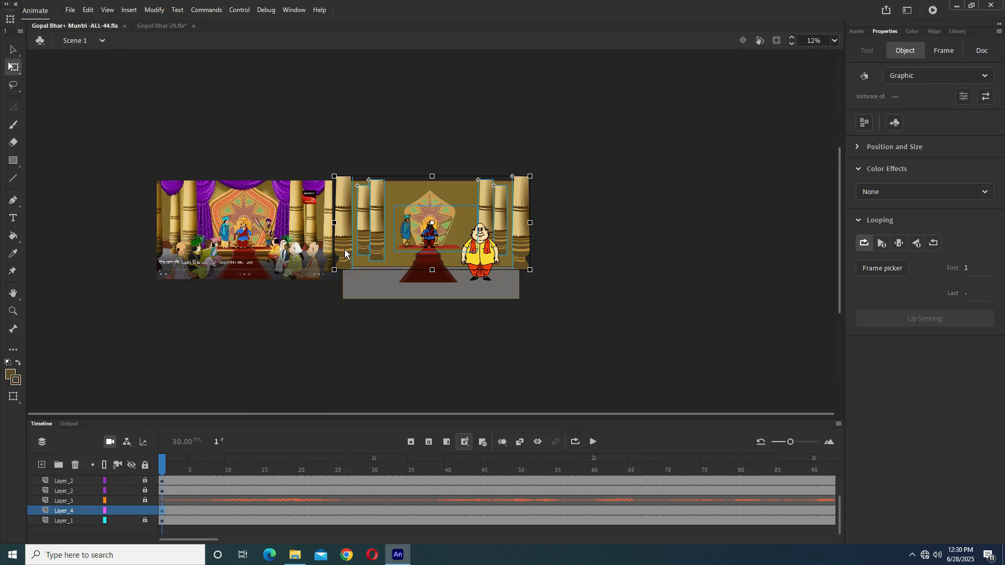
scroll(258, 226, "up", 2)
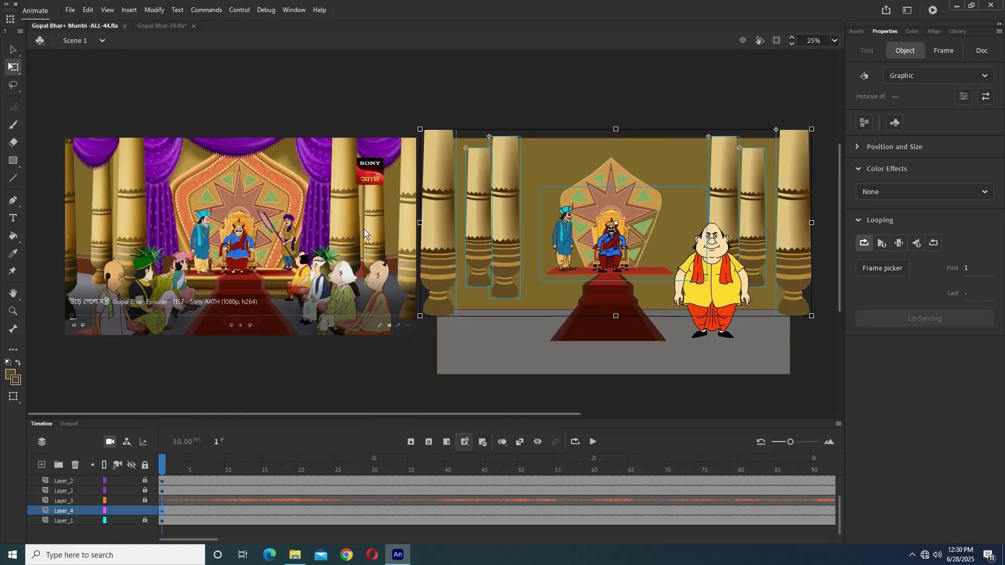
scroll(377, 251, "down", 1)
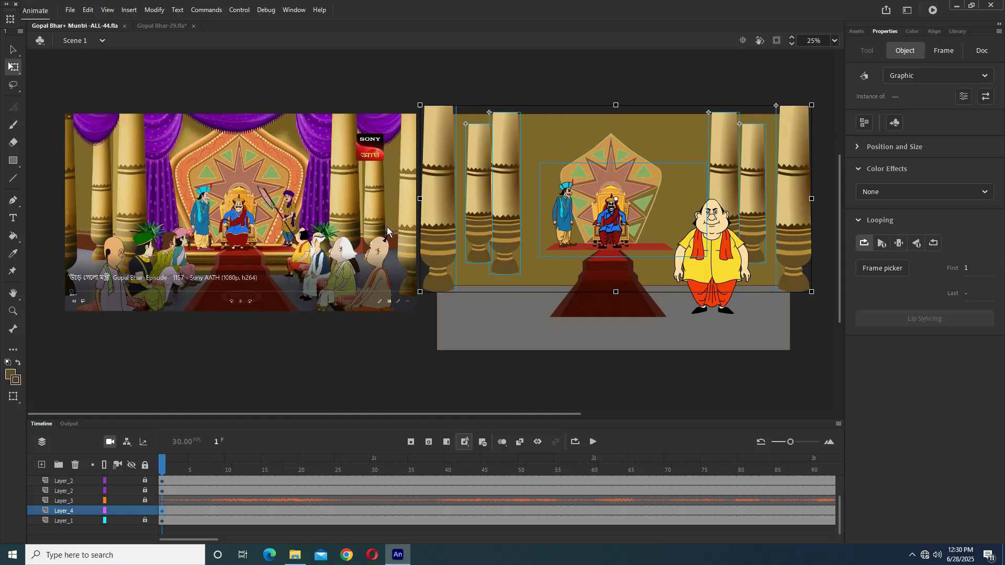
scroll(244, 260, "up", 8)
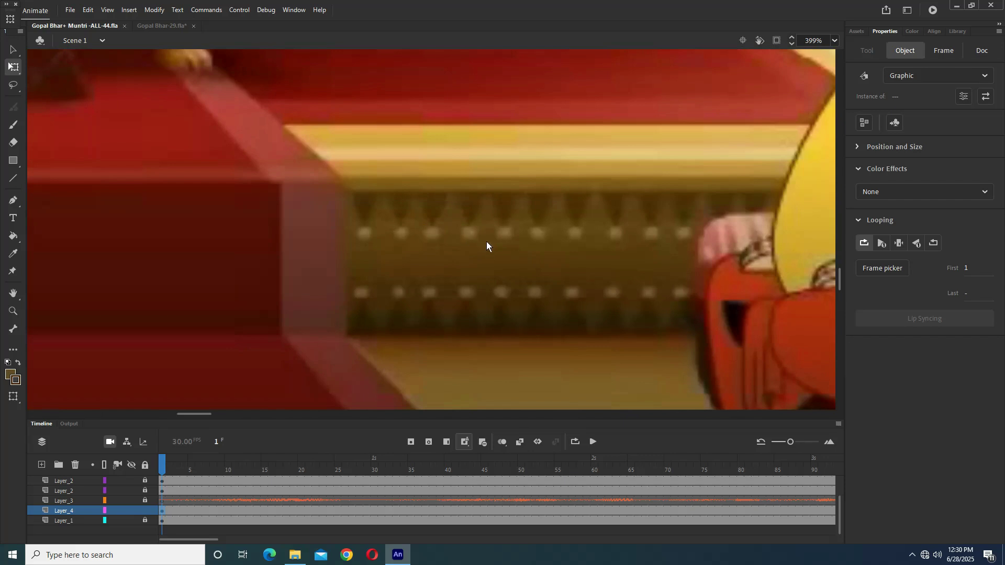
scroll(488, 243, "down", 2)
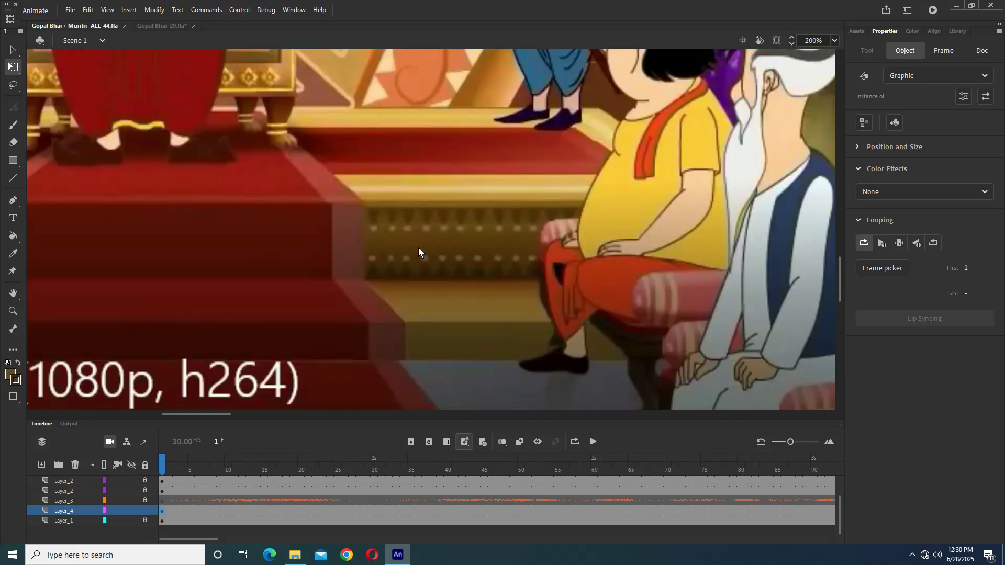
scroll(418, 247, "down", 2)
scroll(450, 240, "up", 4)
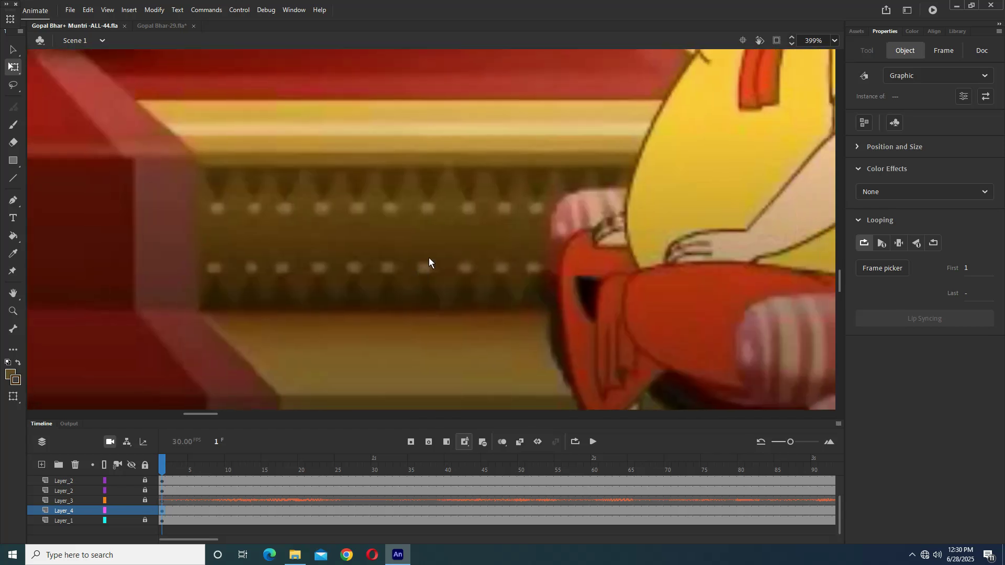
left_click_drag(428, 257, 391, 259)
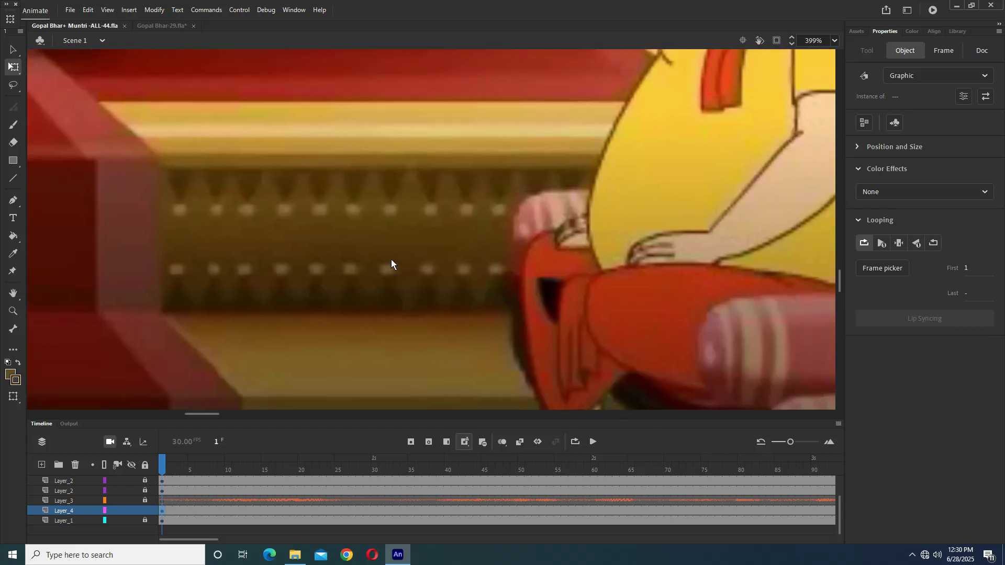
- Draw a small inverted triangle over the first tooth of the patterned step front and fill it with dark brown
key("n")
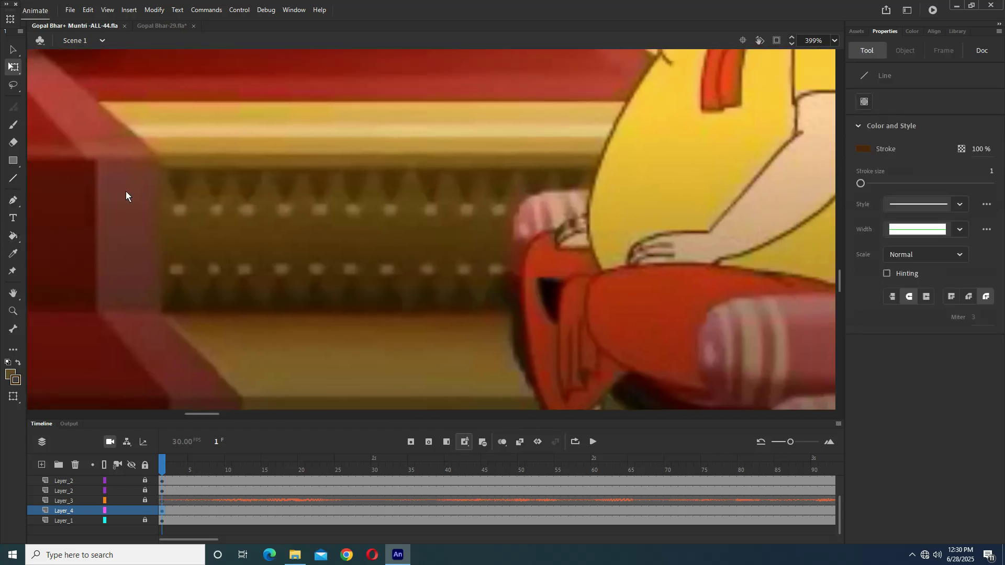
left_click_drag(165, 171, 177, 203)
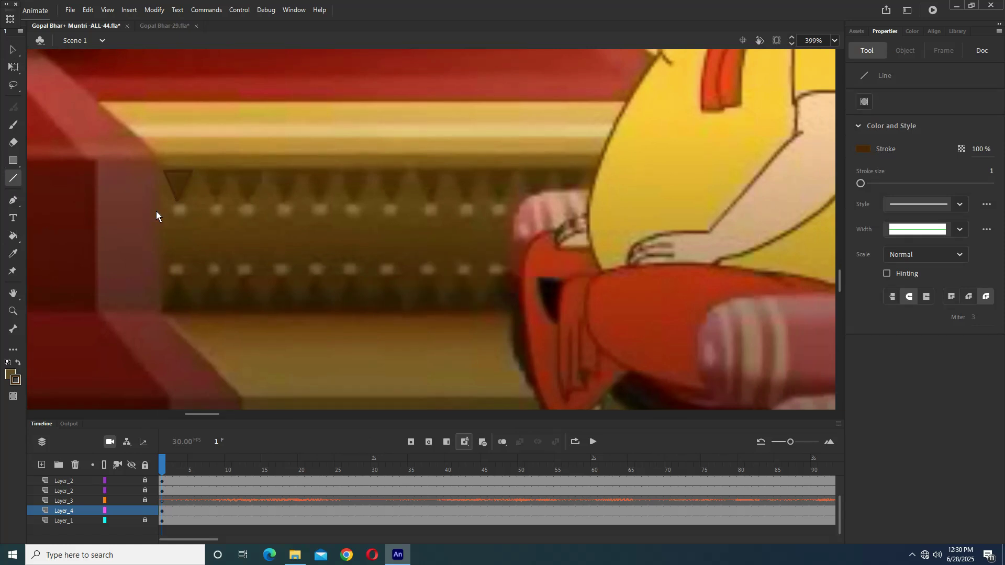
key("ctrl+equal")
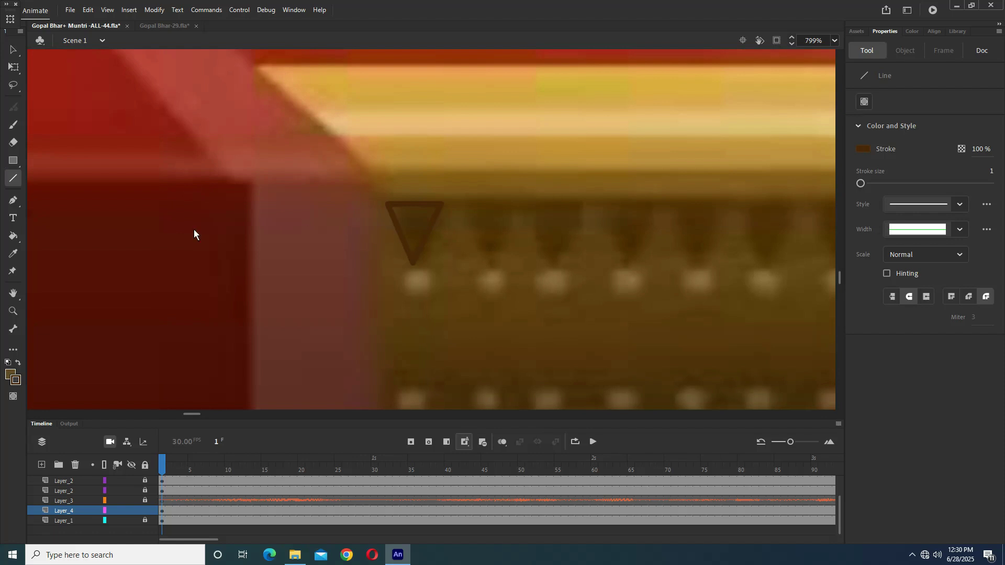
left_click(15, 258)
left_click(415, 217)
left_click(421, 237)
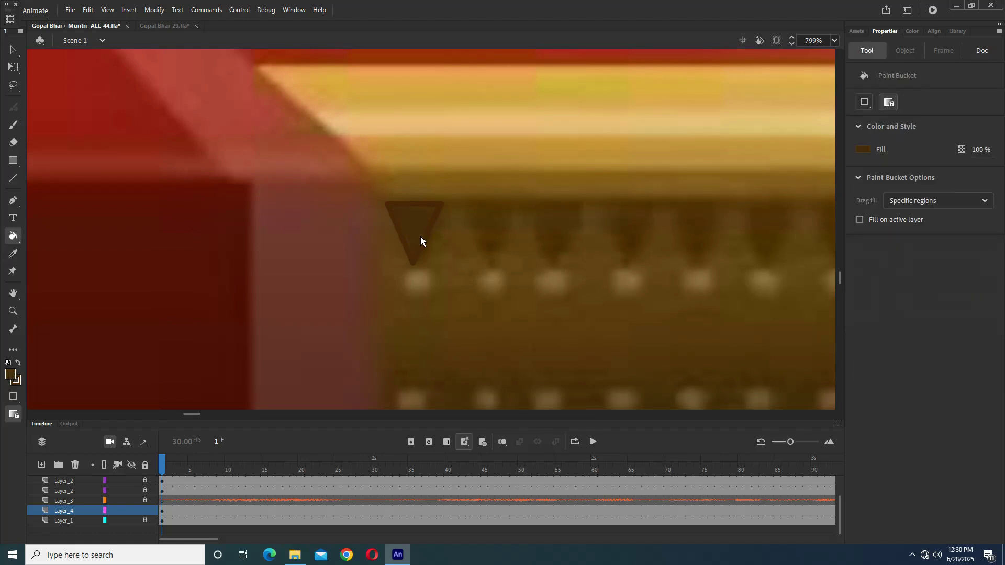
- Delete the triangle's outline strokes and shift the filled triangle slightly to the right
key("v")
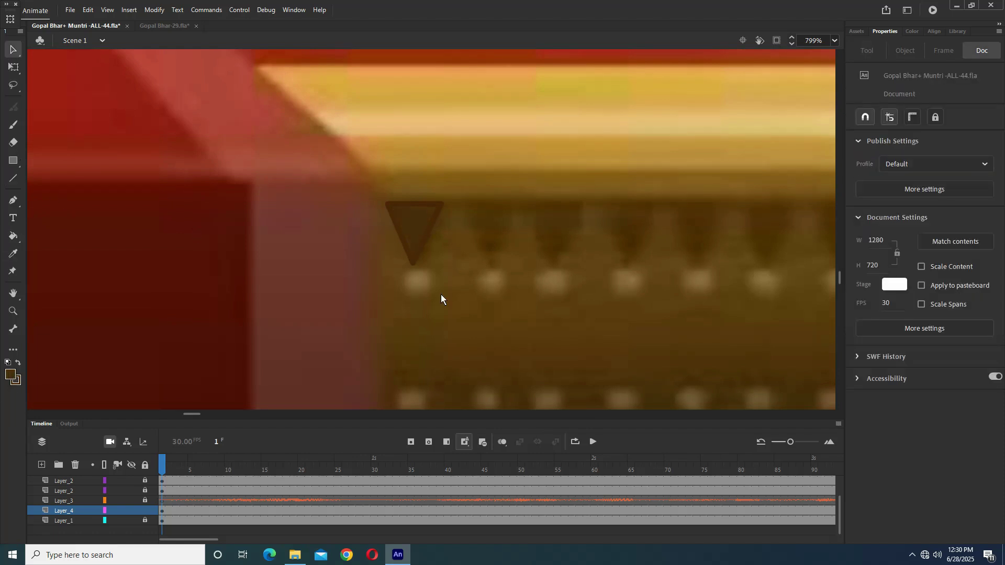
double_click(423, 247)
key("Delete")
left_click(413, 227)
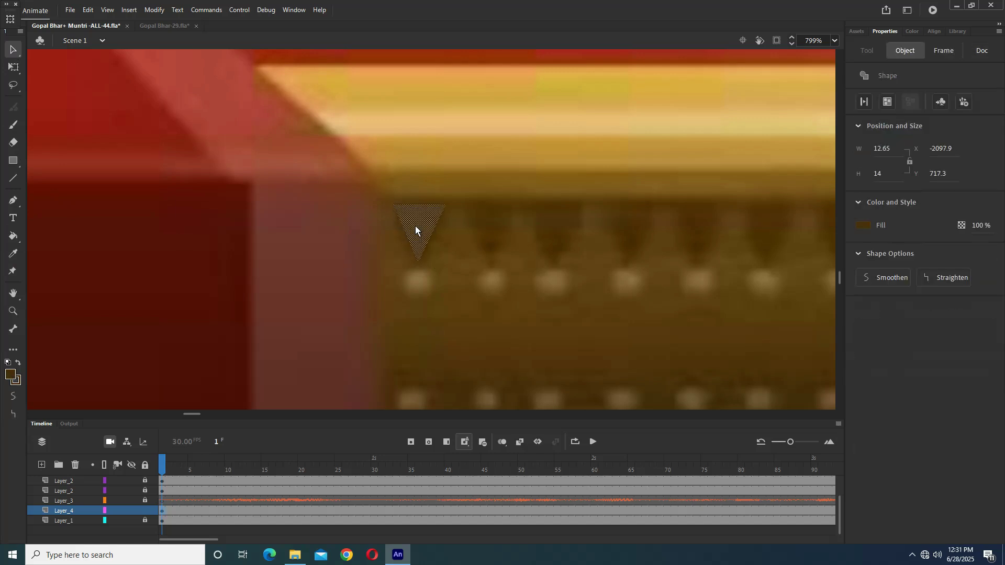
- Draw a circle about 4 px wide, place it over the first dot below the triangle's tip, and remove its outline
left_click(13, 161)
left_click(57, 193)
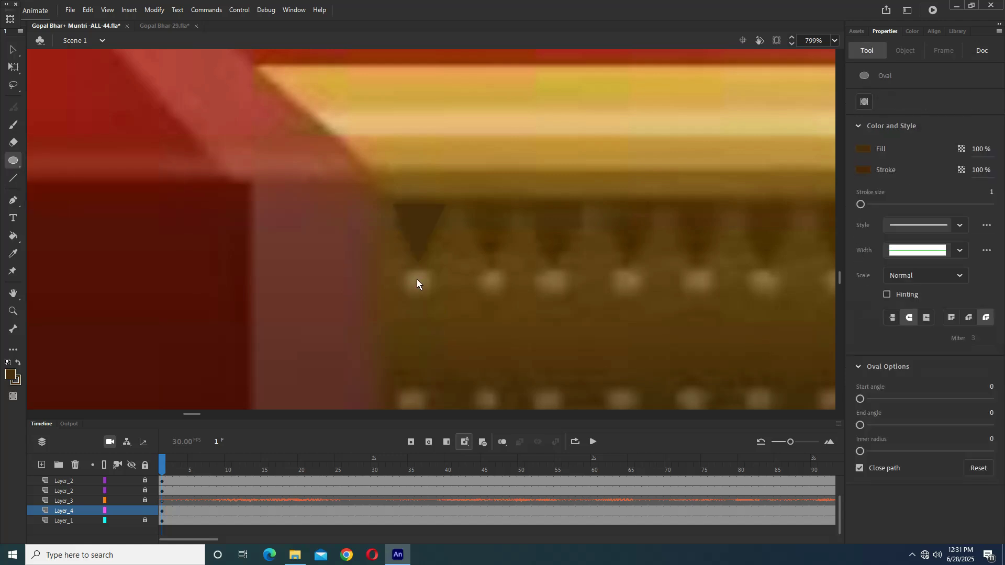
key("v")
left_click(421, 289)
left_click_drag(421, 291, 421, 284)
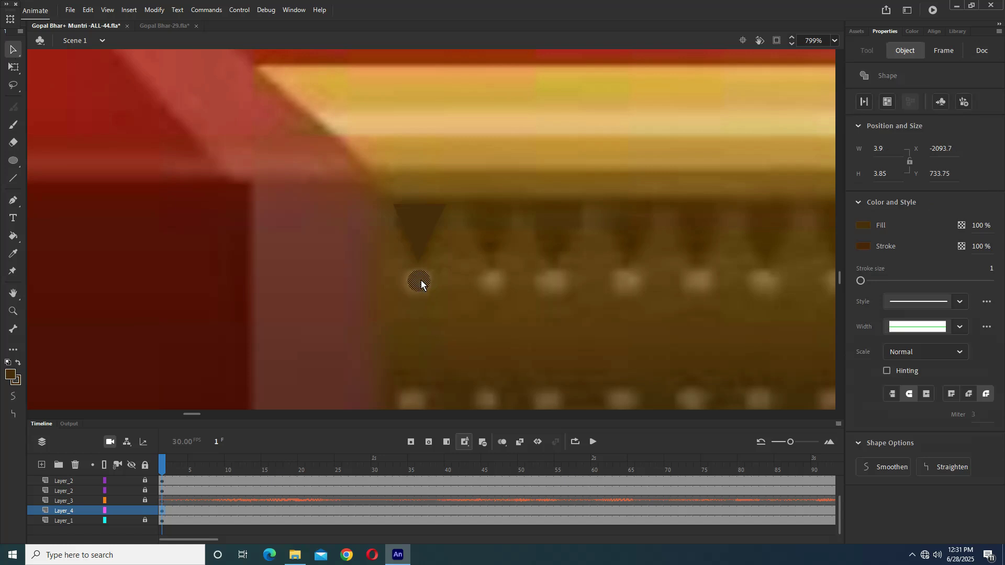
left_click(450, 305)
left_click(418, 289)
left_click(454, 300)
- Enlarge the circle to about 6.6 by 6.5 px and recolour it with the light tan of the reference dots
key("q")
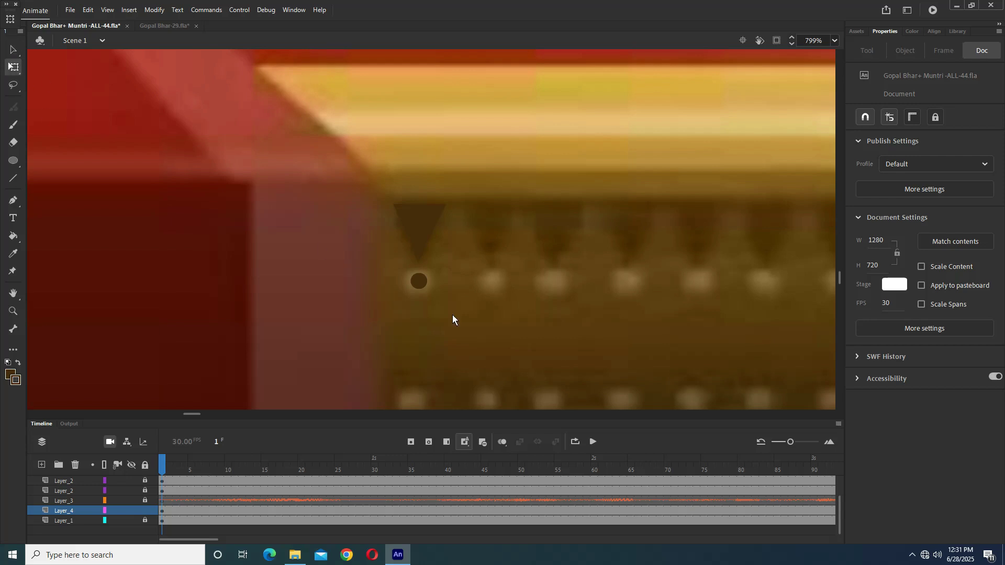
left_click(422, 283)
key("ctrl+equal")
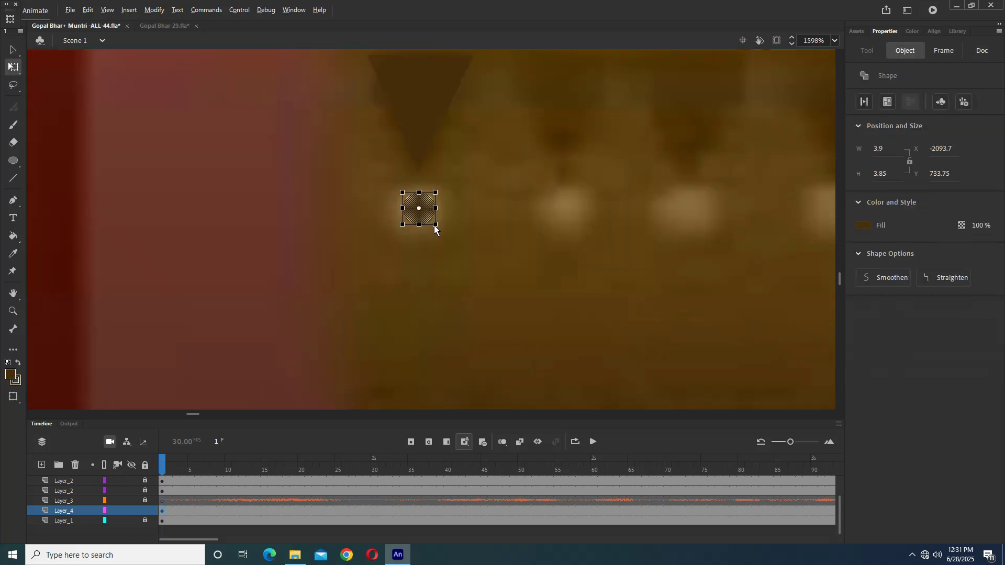
mouse_move(440, 229)
left_mouse_down()
mouse_move(452, 242)
mouse_move(424, 226)
left_mouse_up()
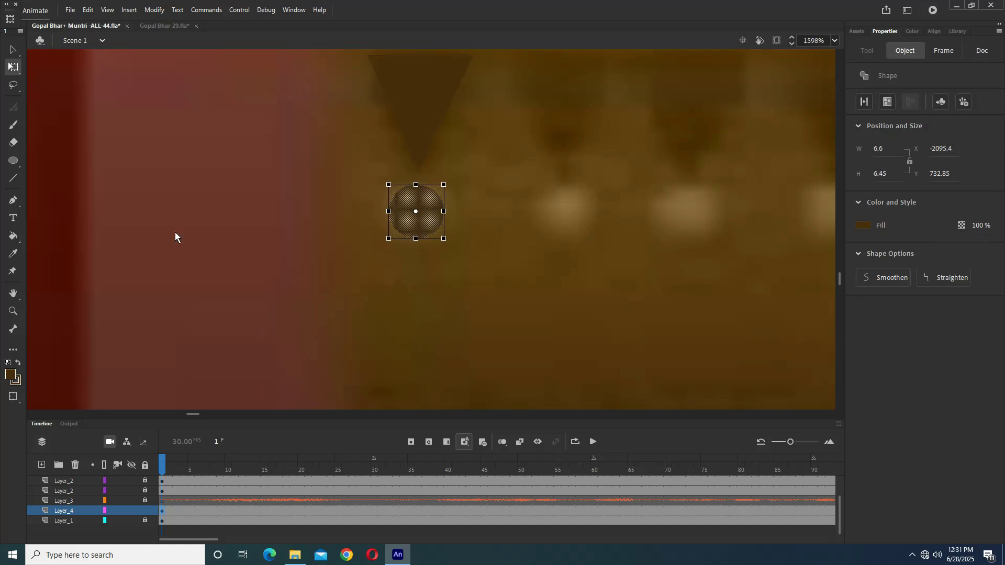
left_click(12, 254)
left_click(693, 209)
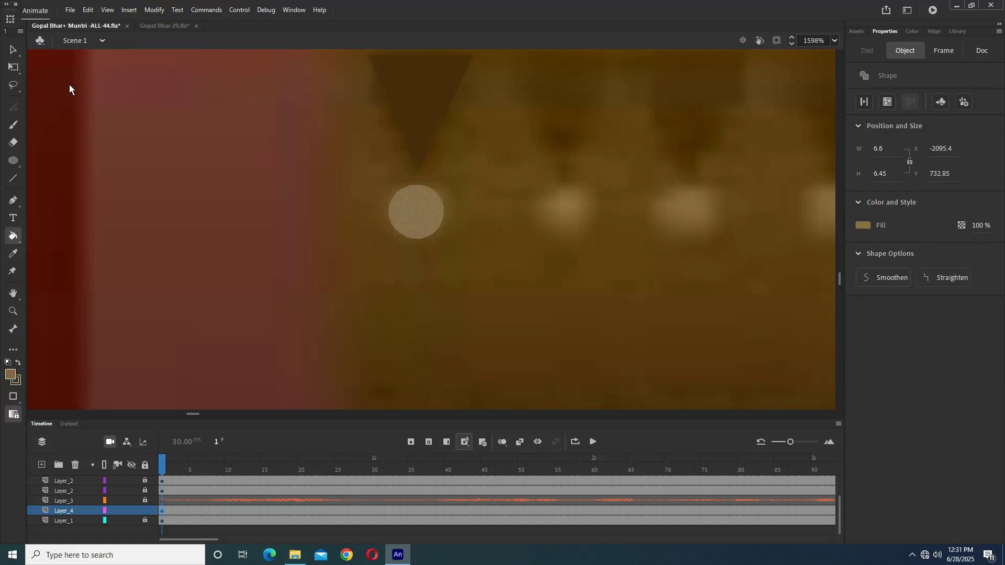
key("v")
left_click(471, 248)
- Convert the triangle and the dot together into a graphic symbol
scroll(471, 248, "down", 4)
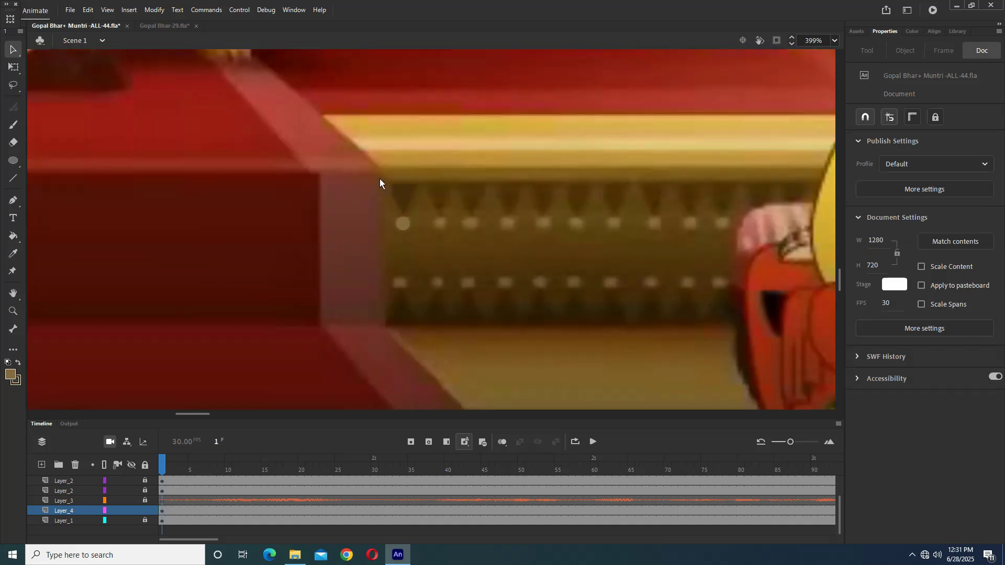
left_click_drag(380, 178, 441, 244)
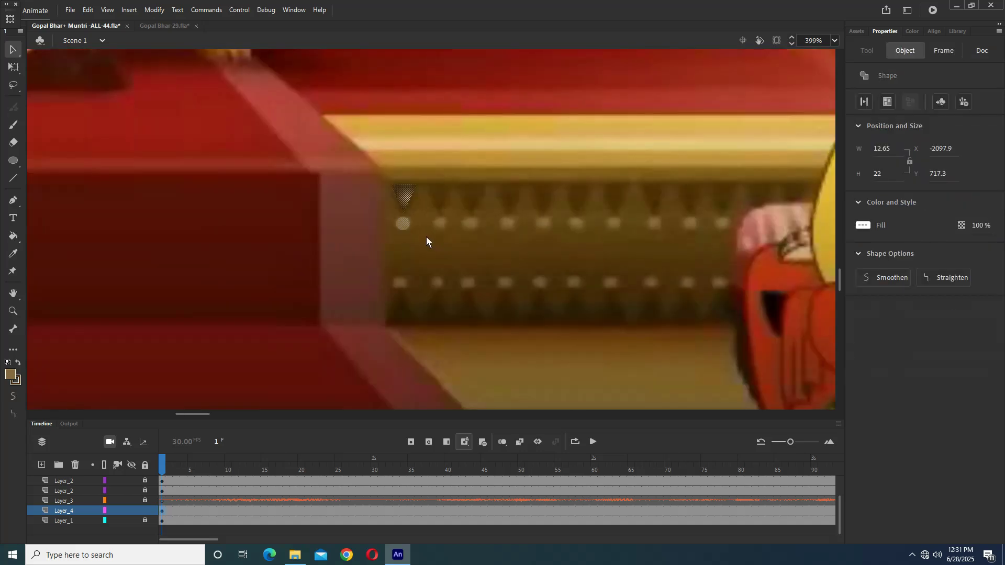
key("F8")
key("Return")
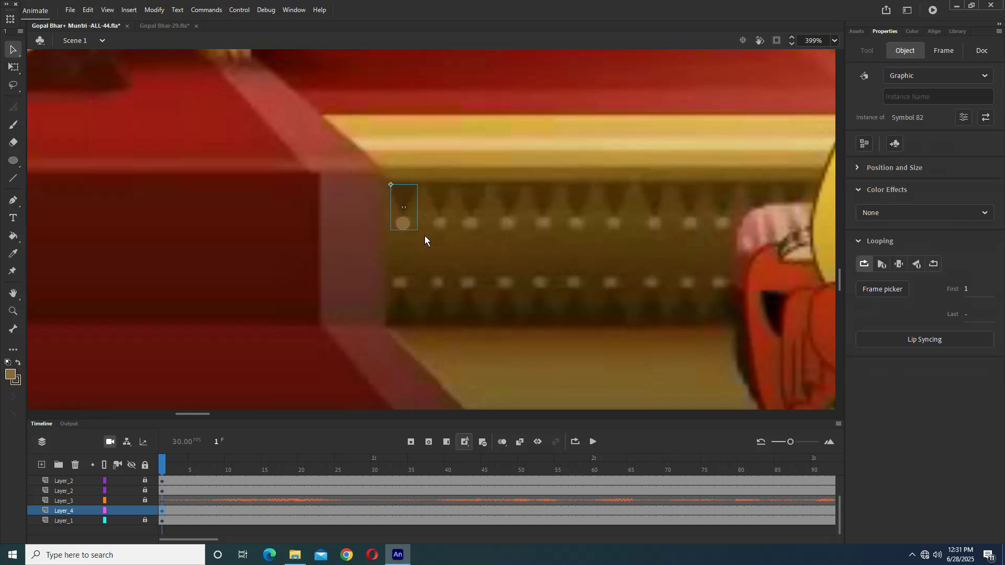
- Duplicate the triangle-and-dot symbol repeatedly into a row along the upper edge of the patterned step front
left_click_drag(403, 198, 505, 199)
left_click(470, 194, "shift")
left_click(431, 192, "shift")
left_click(405, 191, "shift")
left_click_drag(441, 205, 536, 200)
left_click(505, 195, "shift")
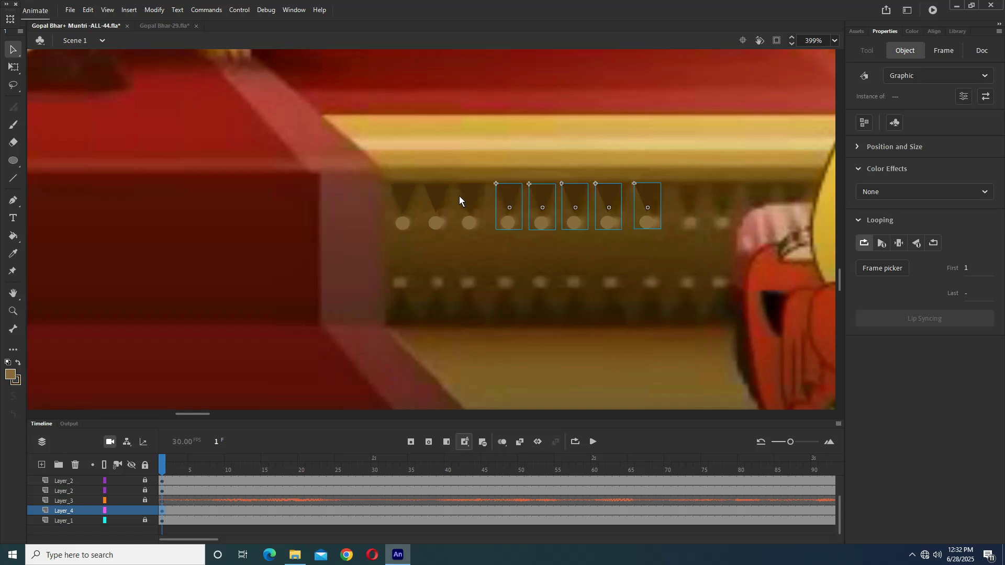
left_click(459, 196, "shift")
left_click(428, 198, "shift")
left_click(403, 196, "shift")
left_click_drag(403, 195, 680, 202)
- Extend the ornament row with copies across the red carpet onto the step front on its other side
key("ctrl+minus")
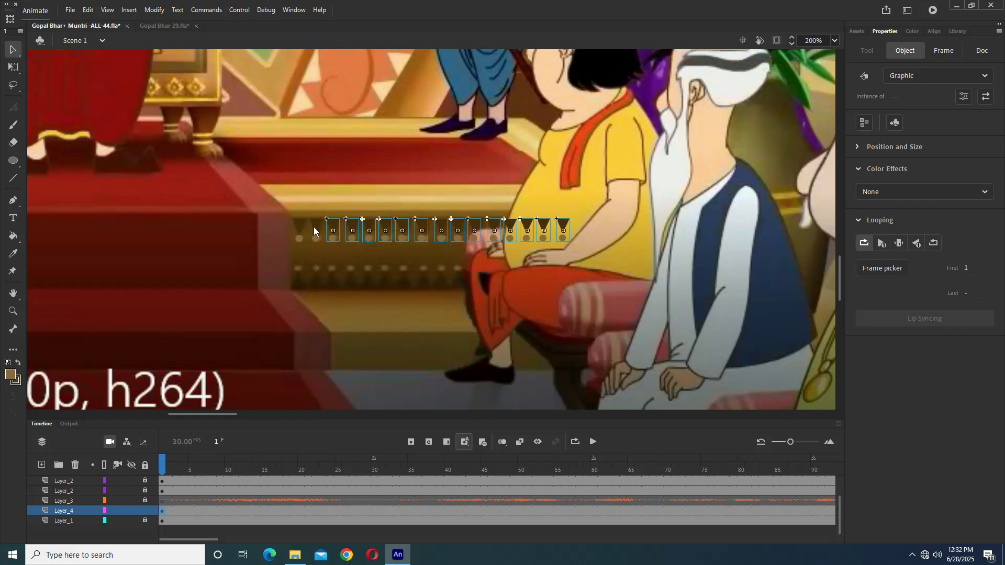
left_click_drag(386, 240, 289, 236)
left_click_drag(186, 273, 578, 261)
left_click_drag(681, 218, 382, 230)
scroll(412, 271, "left", 6)
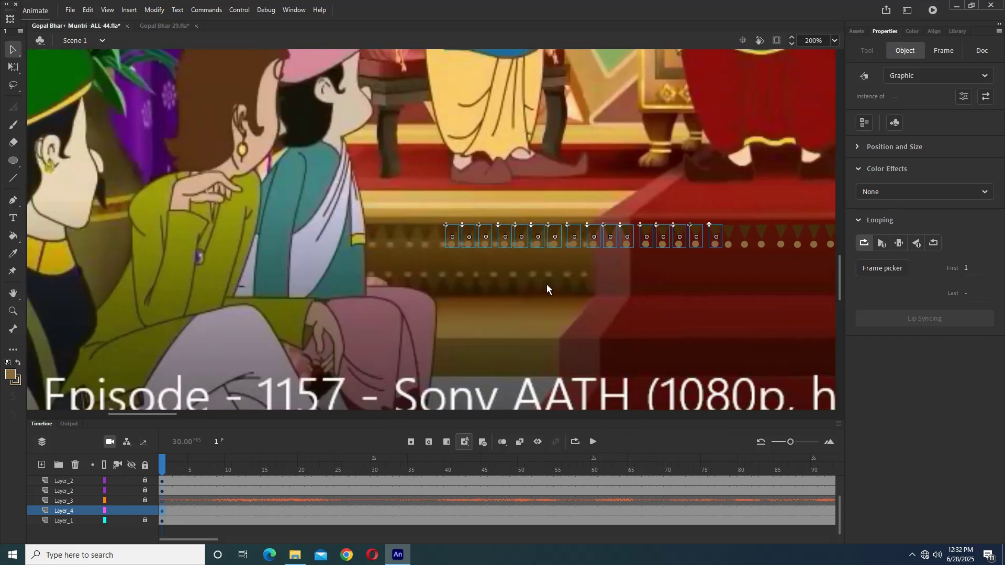
- Continue the ornament row over the seated courtiers on the left with a duplicated set and distribute all ornaments evenly across the width
left_click_drag(717, 231, 451, 240)
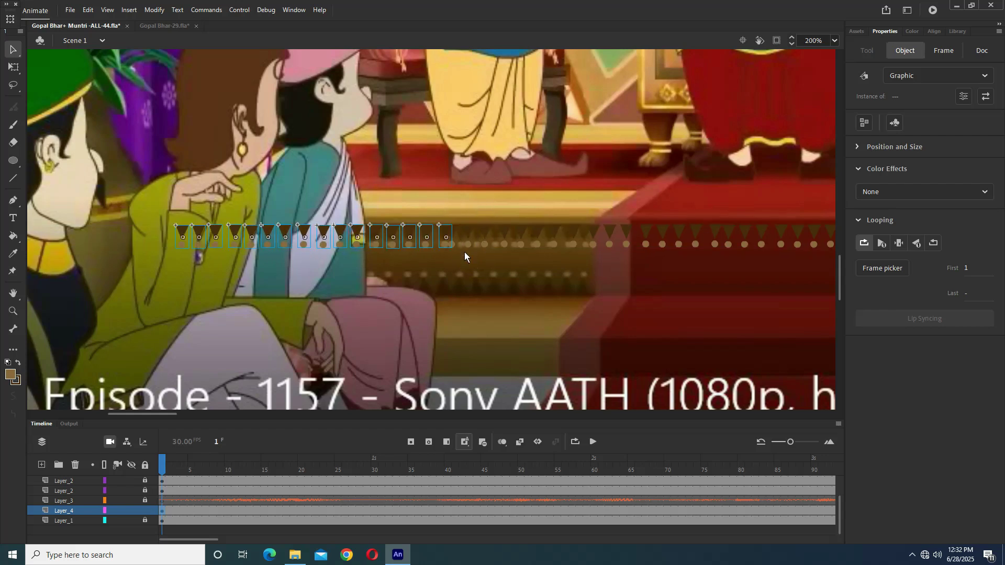
key("ctrl+minus")
scroll(551, 249, "right", 3)
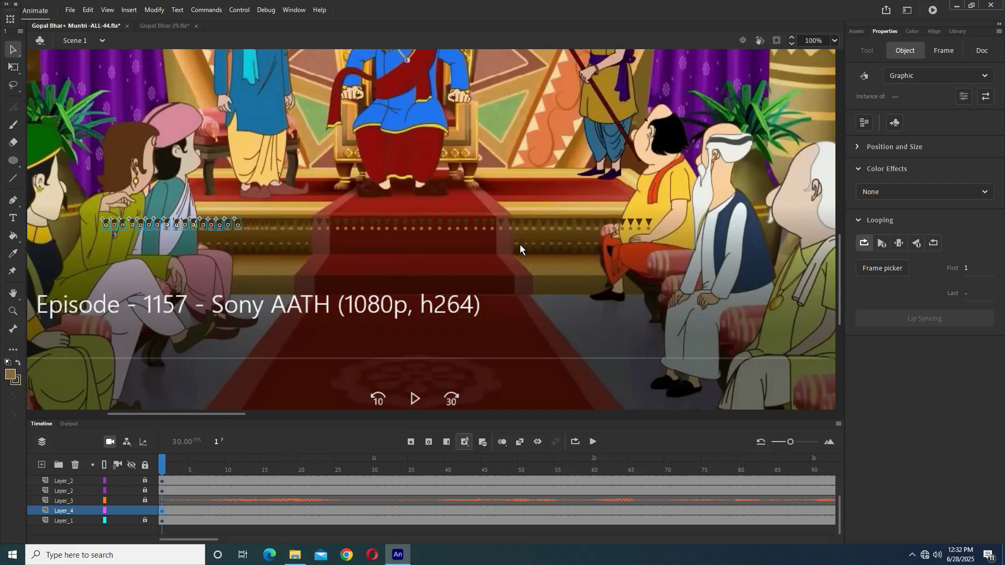
left_click(649, 225)
left_click_drag(640, 225, 689, 223)
left_click_drag(90, 203, 672, 240)
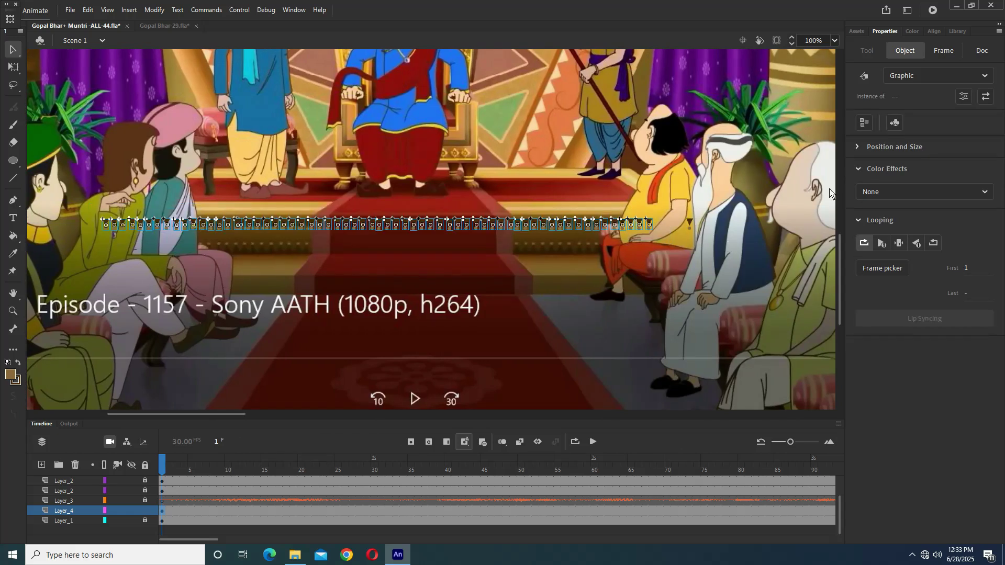
left_click(934, 32)
left_click(925, 82)
- Fill the gap near the row's right end with ornament copies and redistribute the whole row with even horizontal spacing
left_click(576, 269)
left_click(572, 240, "ctrl")
scroll(546, 210, "up", 1)
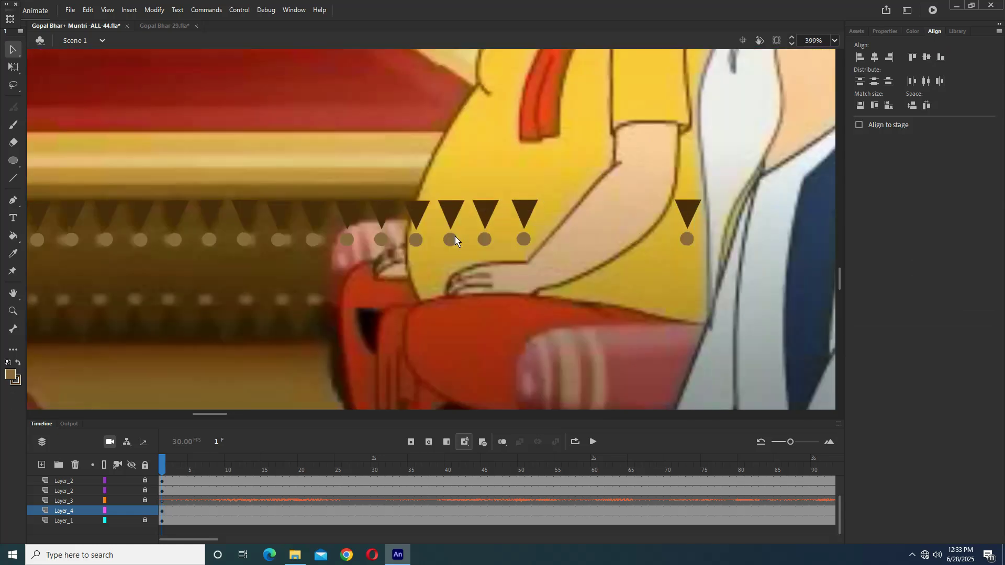
scroll(454, 237, "down", 2)
scroll(475, 231, "up", 1)
scroll(539, 236, "left", 6)
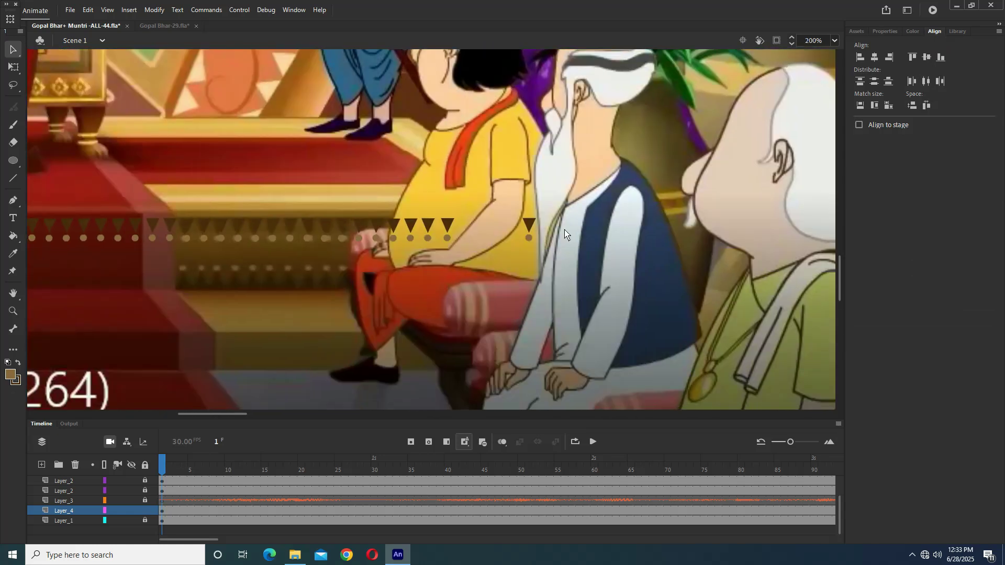
scroll(599, 245, "left", 1)
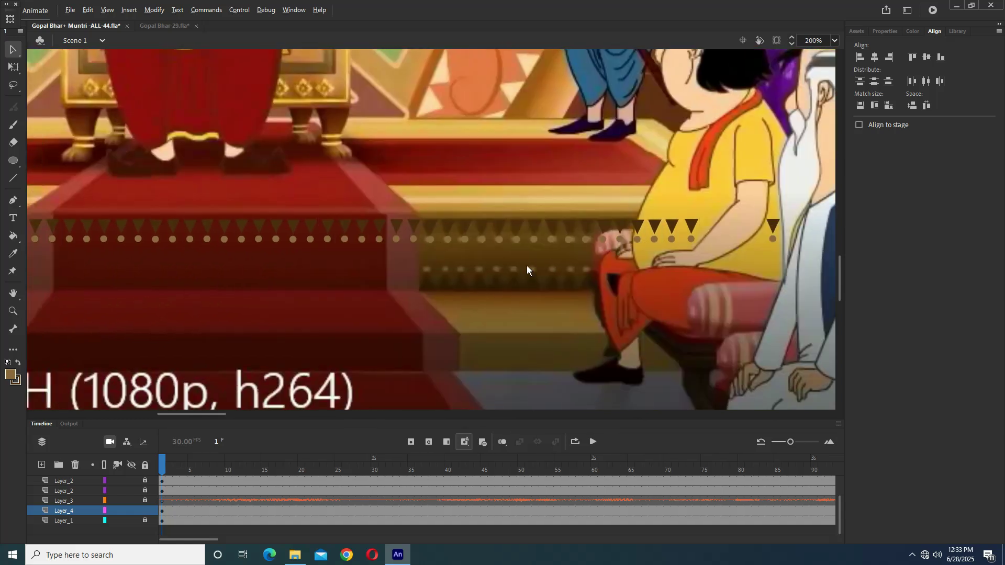
scroll(526, 266, "down", 1)
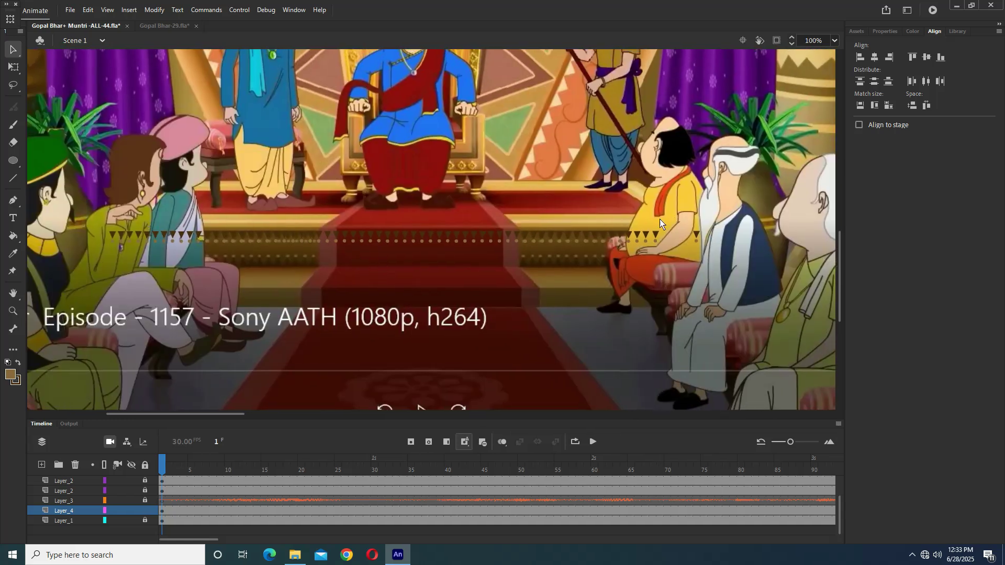
scroll(515, 224, "up", 1)
left_click_drag(381, 197, 435, 195, "alt")
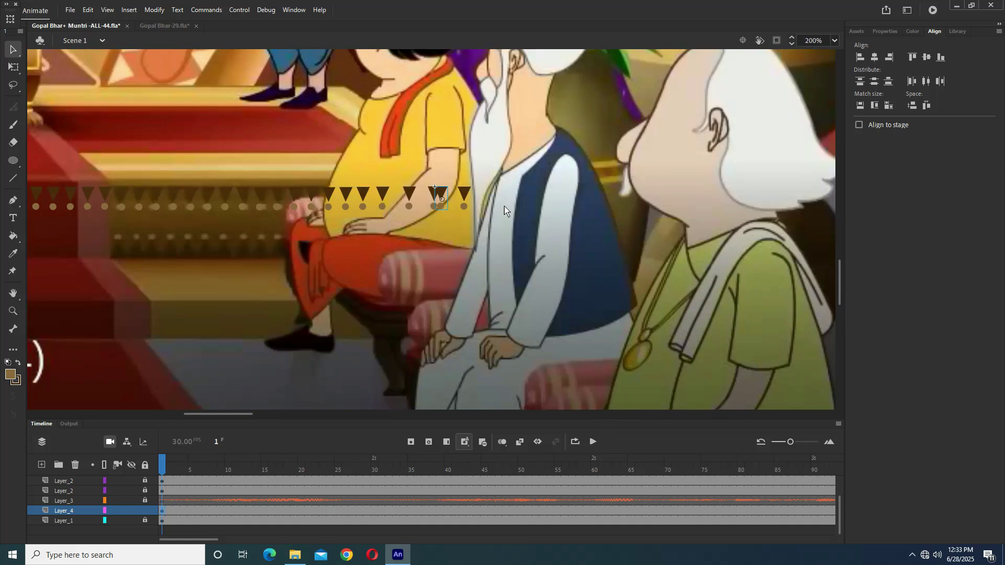
scroll(506, 213, "down", 1)
left_click_drag(184, 242, 436, 237)
left_click_drag(43, 206, 680, 242)
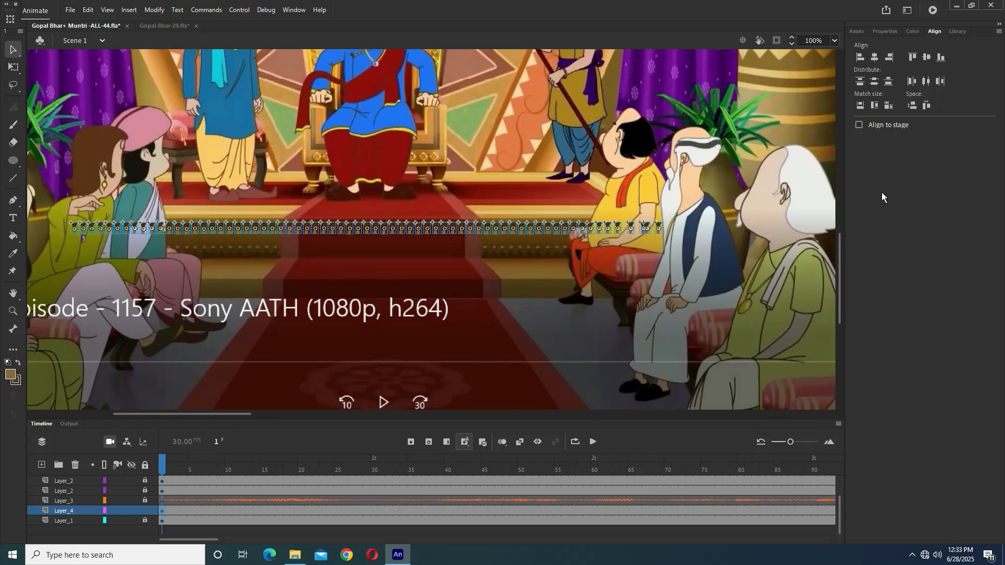
left_click(926, 82)
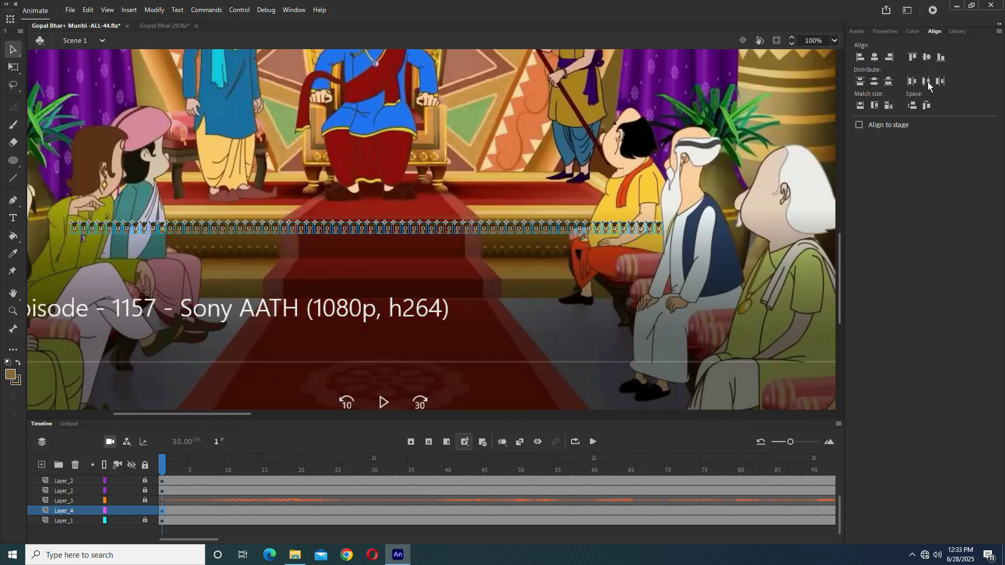
- Duplicate the complete ornament row just below the original and flip the copy vertically
left_click(578, 223, "ctrl")
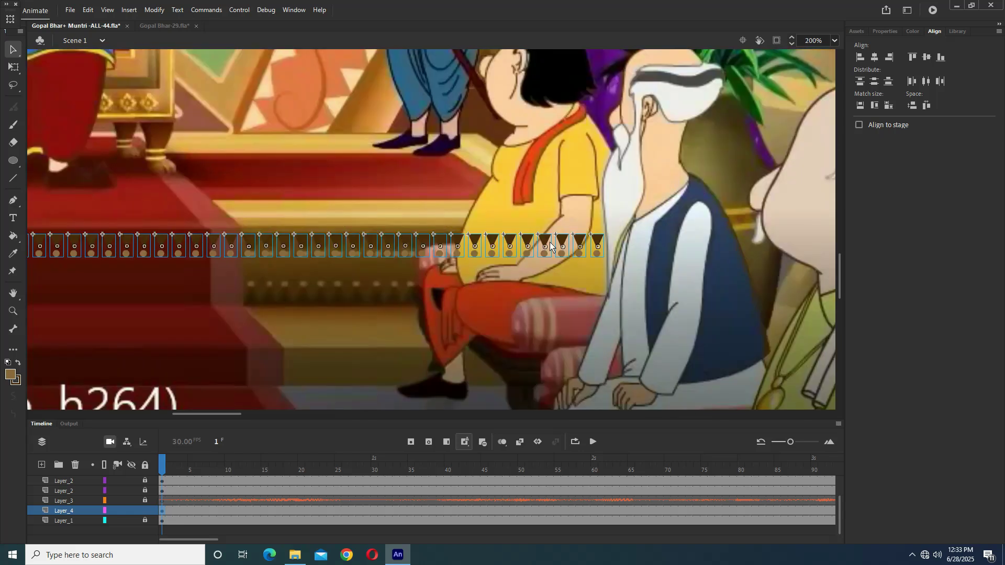
left_click(551, 242, "ctrl")
left_click(460, 251, "ctrl+shift")
left_click(455, 247, "ctrl+shift")
scroll(495, 249, "left", 6)
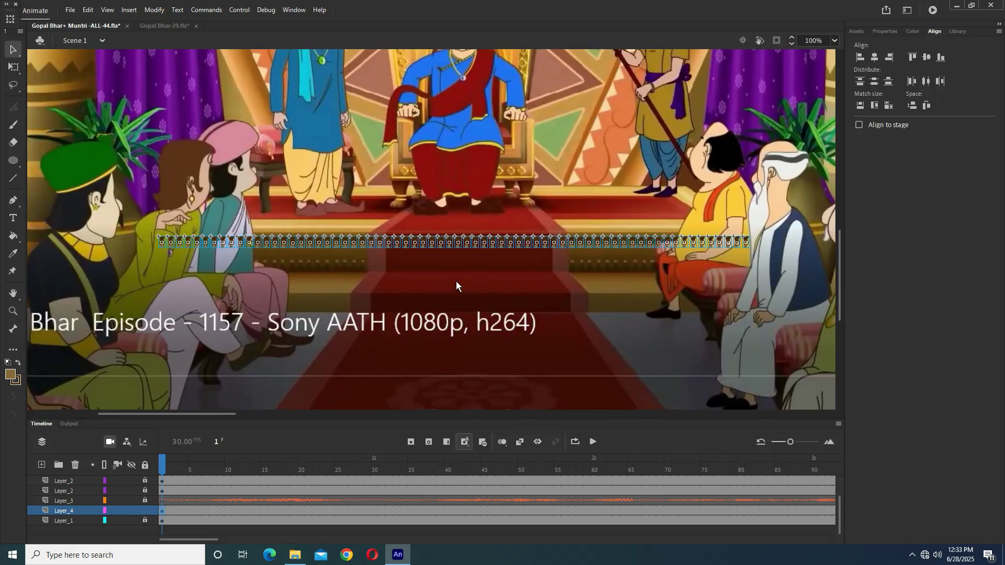
left_click_drag(432, 241, 435, 266)
right_click(435, 266)
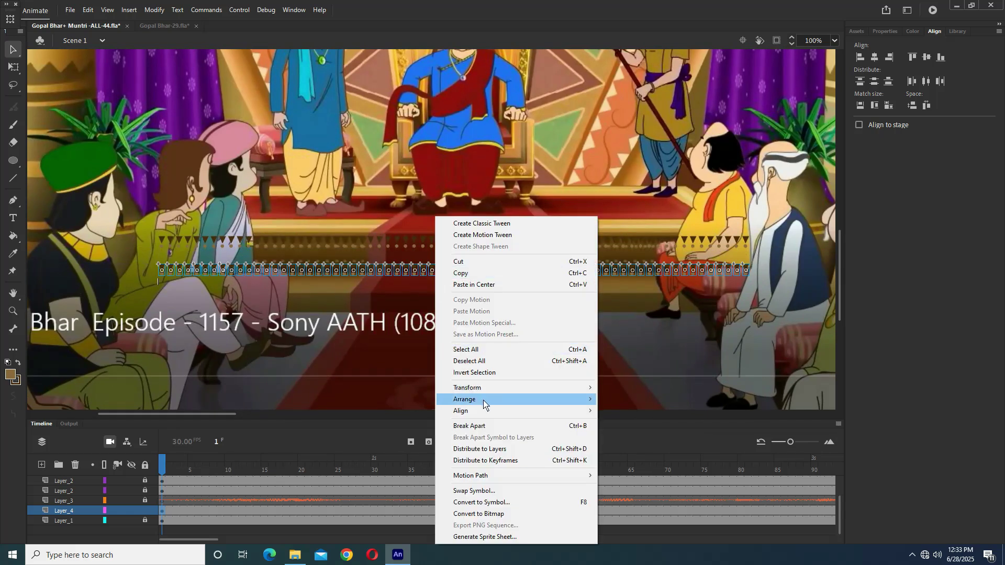
mouse_move(496, 389)
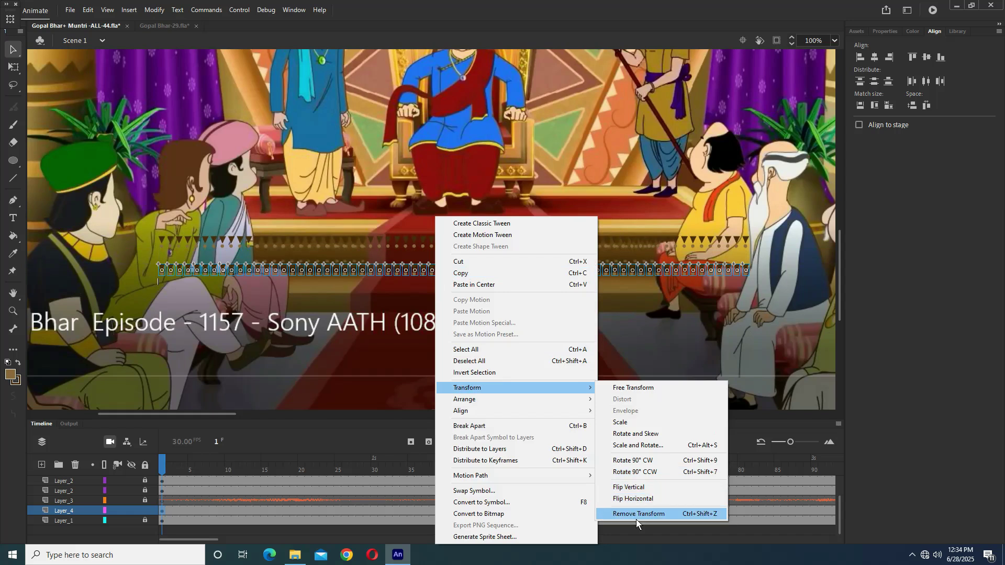
left_click(636, 487)
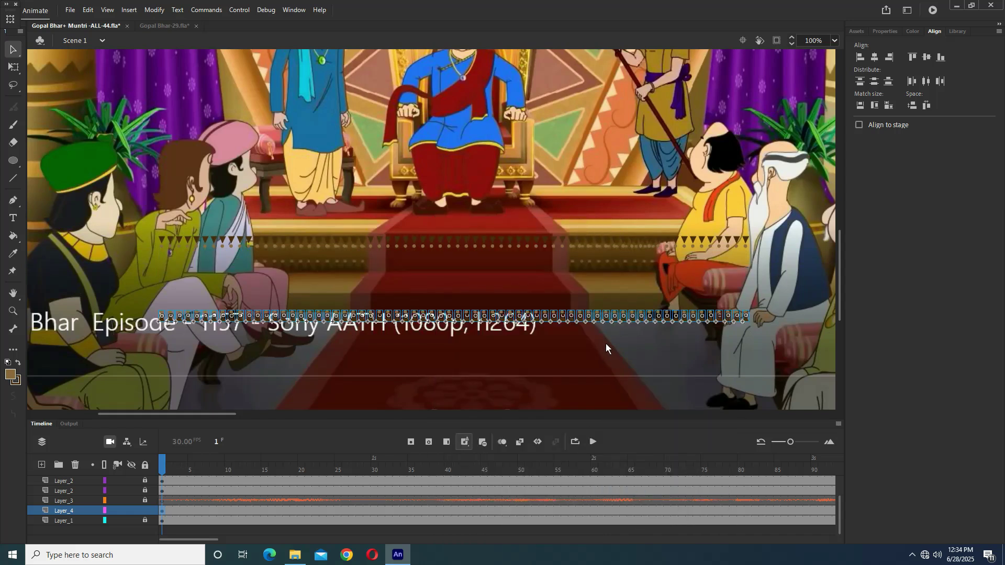
- Align the flipped ornament row beneath the first one along the lower edge of the patterned step front
key("ctrl+=")
left_click_drag(447, 237, 457, 48)
left_click_drag(447, 99, 462, 232)
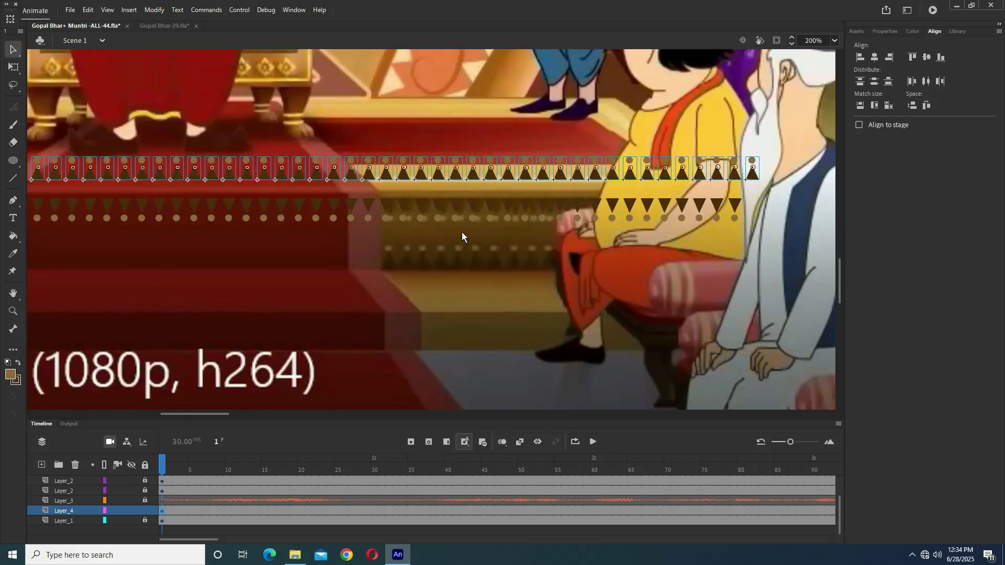
left_click_drag(697, 179, 681, 264)
key("ctrl+minus")
left_click_drag(354, 271, 628, 315)
scroll(443, 306, "right", 3)
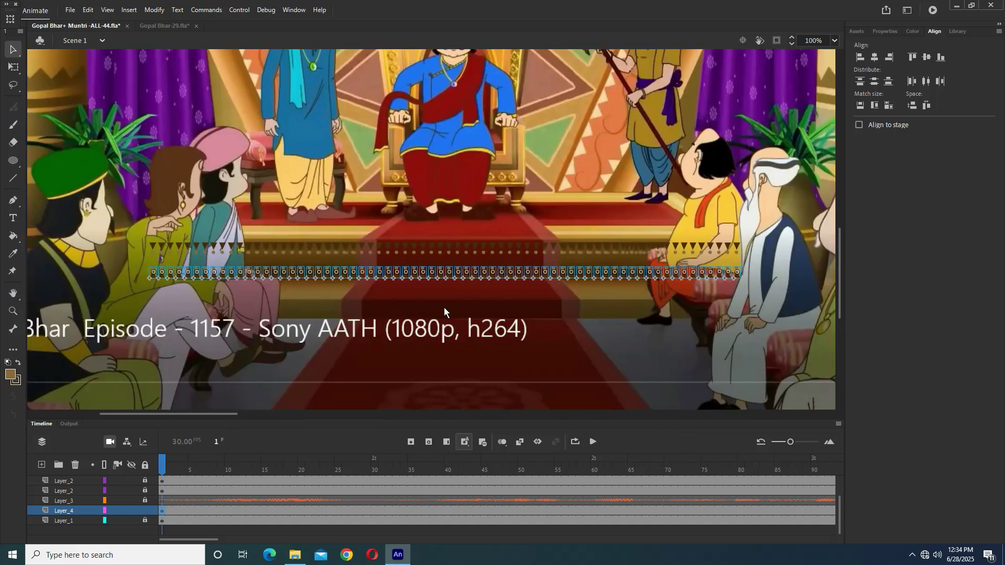
- Convert both ornament rows together into a graphic symbol and move it up, clear of the step front
left_click_drag(104, 213, 742, 291)
left_click(154, 10)
left_click(179, 36)
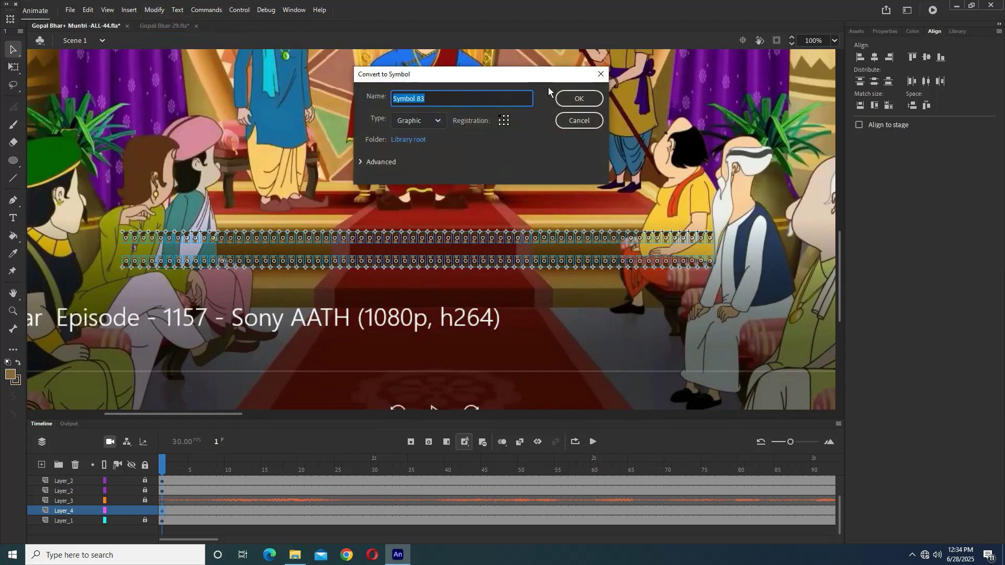
left_click(573, 100)
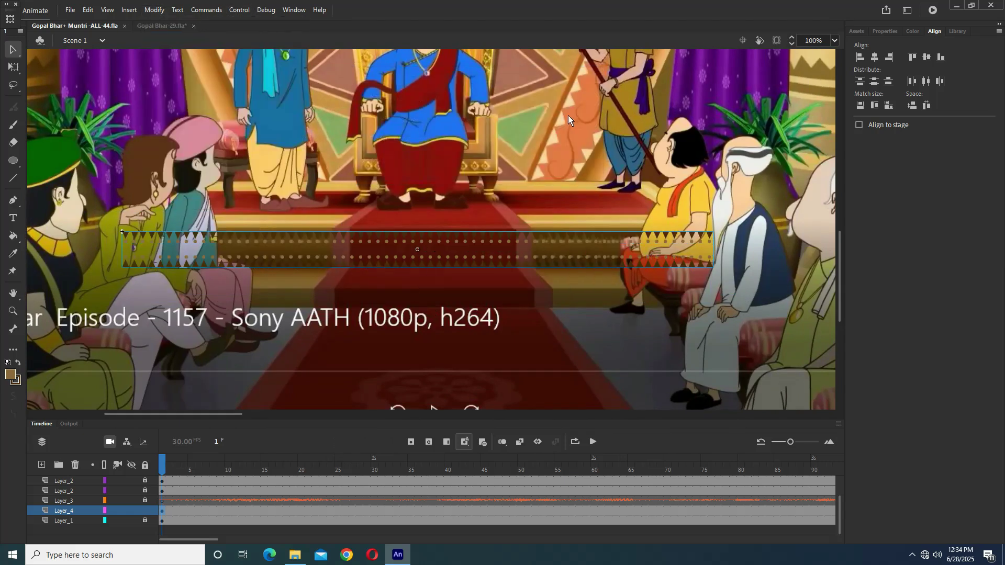
scroll(383, 290, "down", 1)
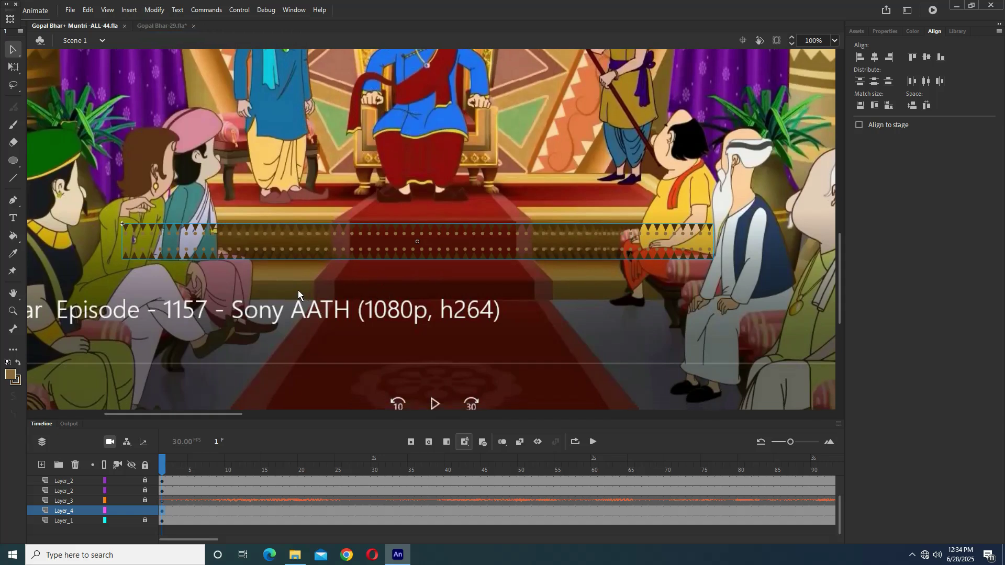
left_click_drag(137, 237, 145, 109)
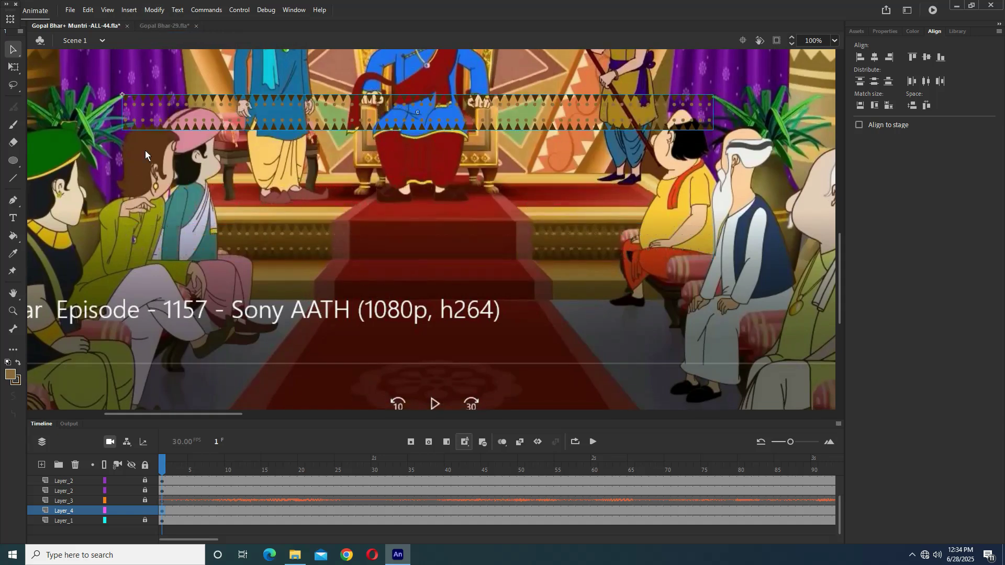
- Draw a rectangle over the patterned step front, from the red carpet's left edge across the seated courtiers
scroll(243, 266, "up", 1)
key("ctrl+=")
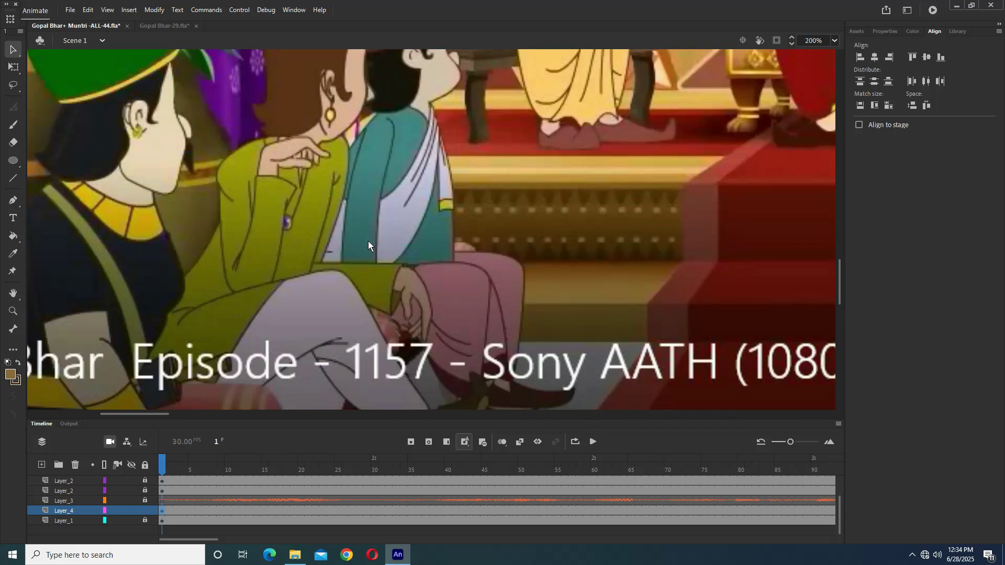
key("ctrl+minus")
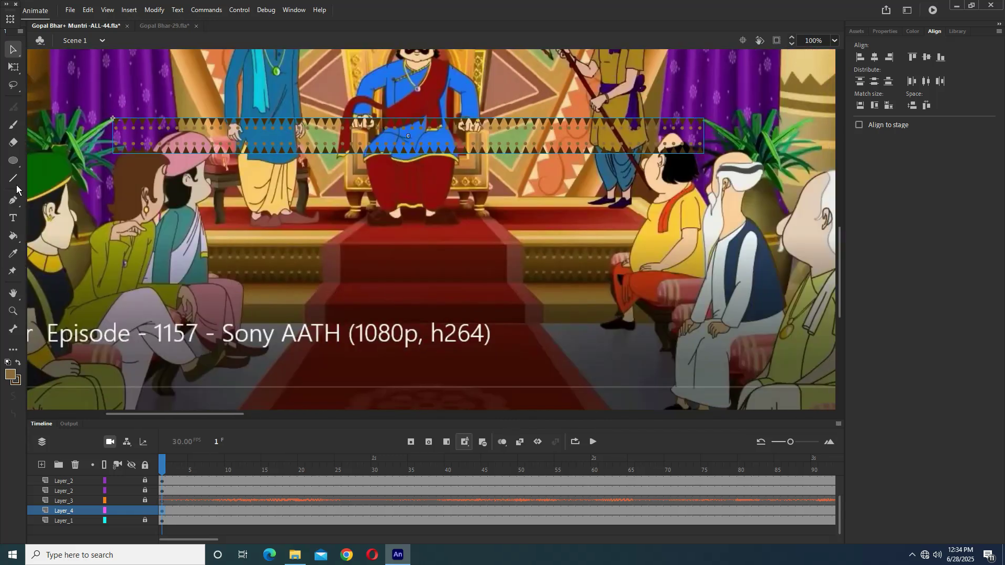
left_click(18, 161)
left_click(159, 218)
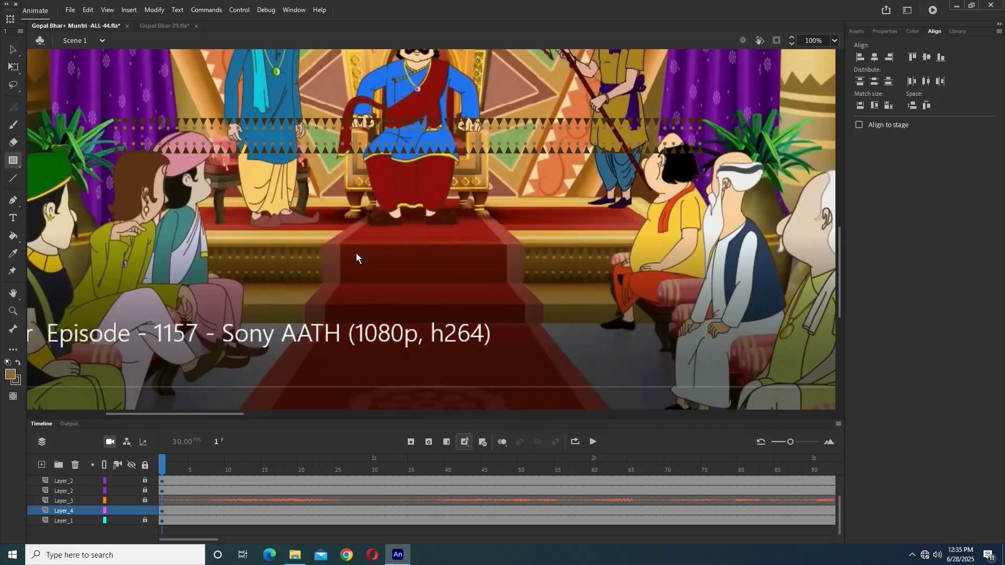
key("ctrl+=")
left_click_drag(356, 252, 438, 264)
left_click_drag(220, 256, 420, 275)
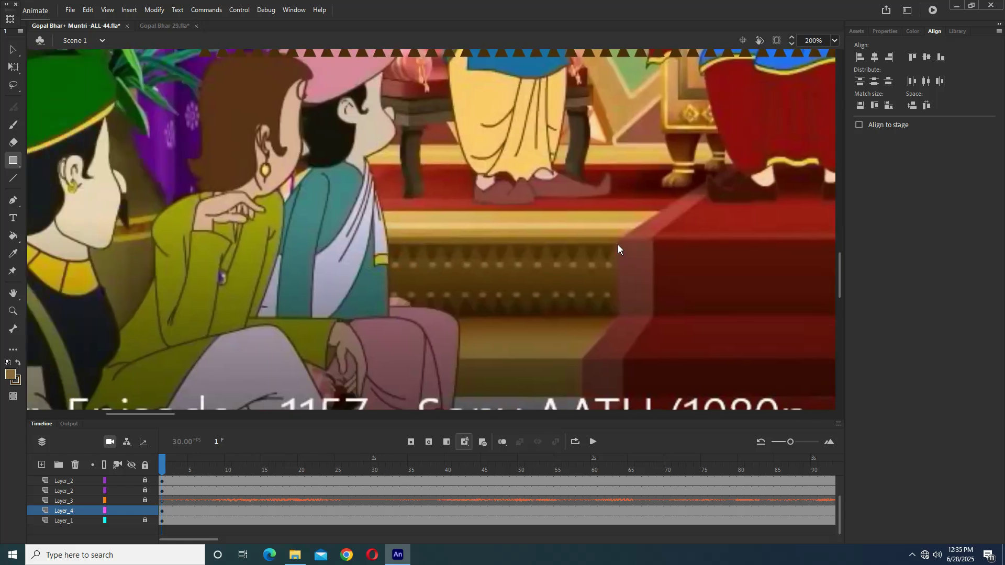
mouse_move(619, 236)
left_mouse_down()
mouse_move(318, 320)
mouse_move(256, 313)
mouse_move(213, 324)
left_mouse_up()
- Make the rectangle outline-free and dark brown like the reference step front, and save the file
key("ctrl+minus")
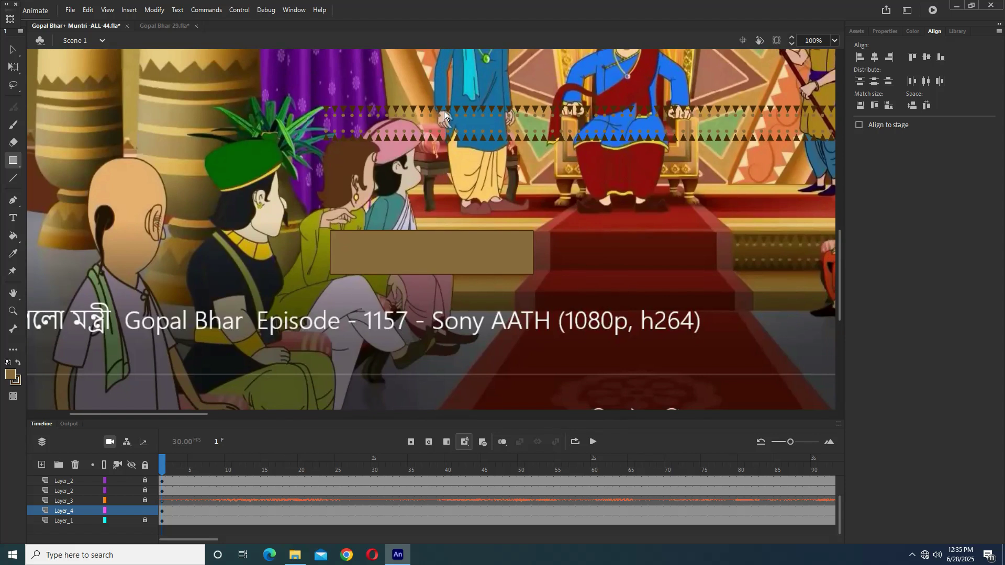
left_click(13, 50)
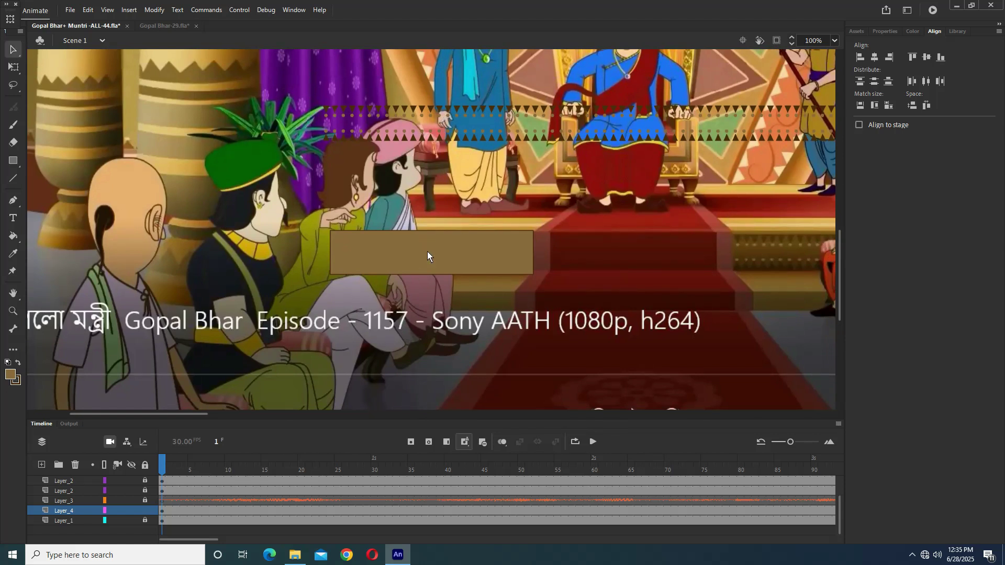
left_click(474, 262)
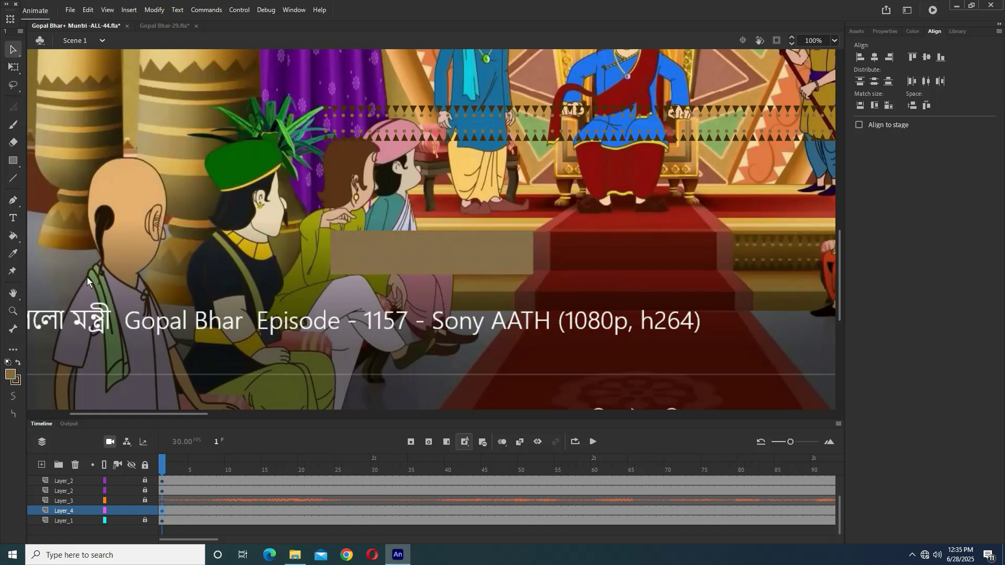
left_click(13, 254)
left_click(791, 256)
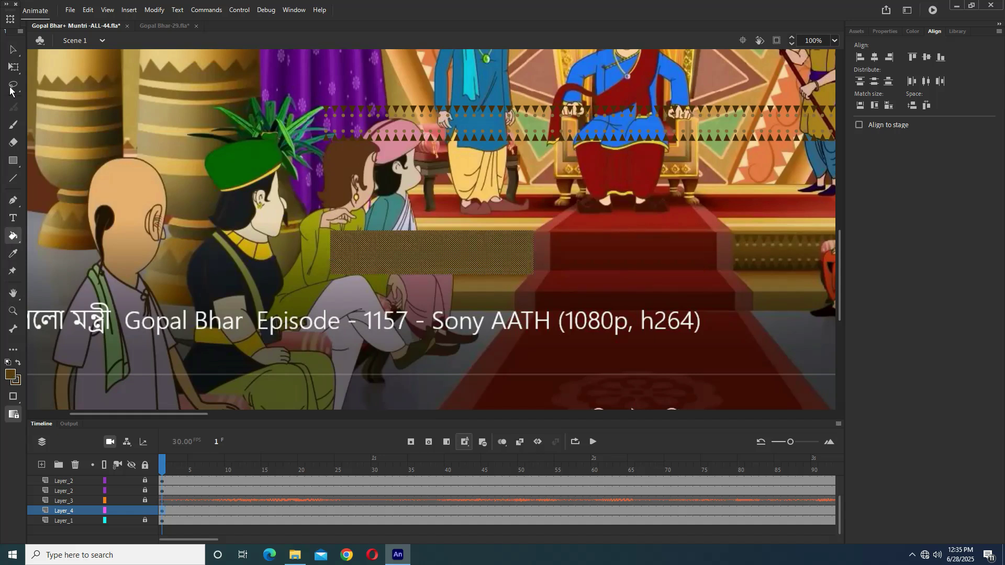
left_click(13, 49)
key("ctrl+s")
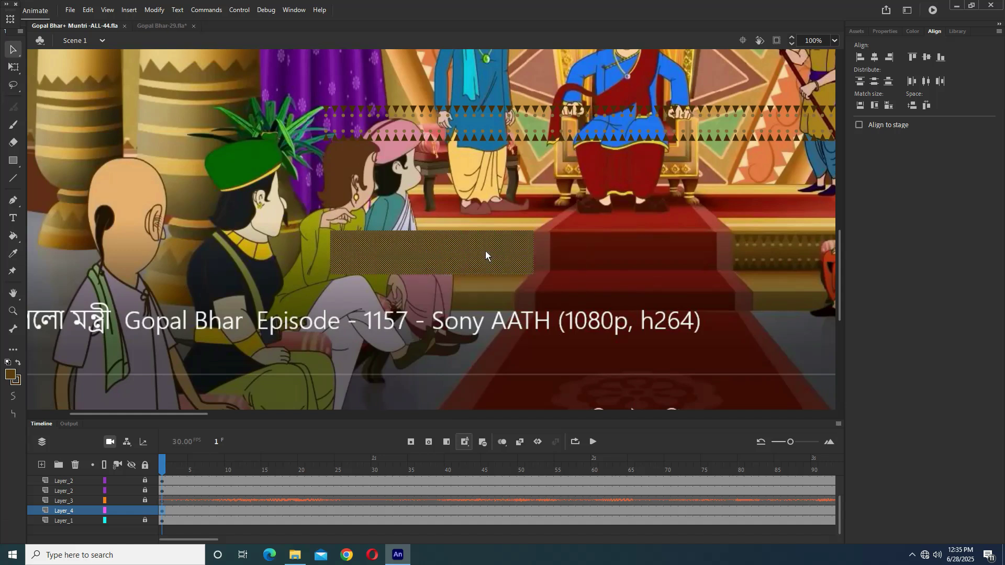
- Move the ornament symbol down onto the brown rectangle and nudge it into line with the step front
key("ctrl+minus")
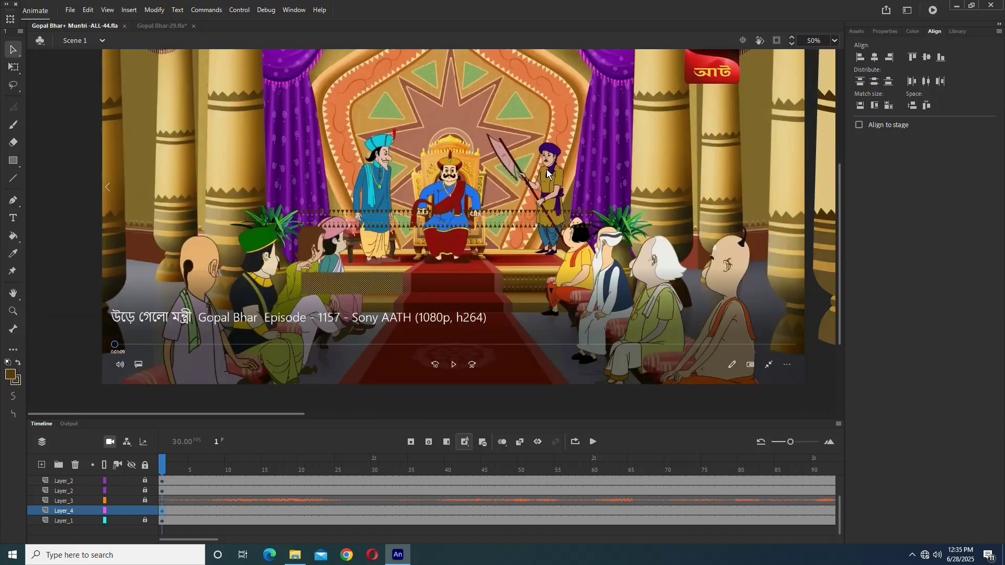
scroll(455, 255, "up", 4)
left_click_drag(556, 276, 551, 287)
key("Right")
key("Right")
key("Right")
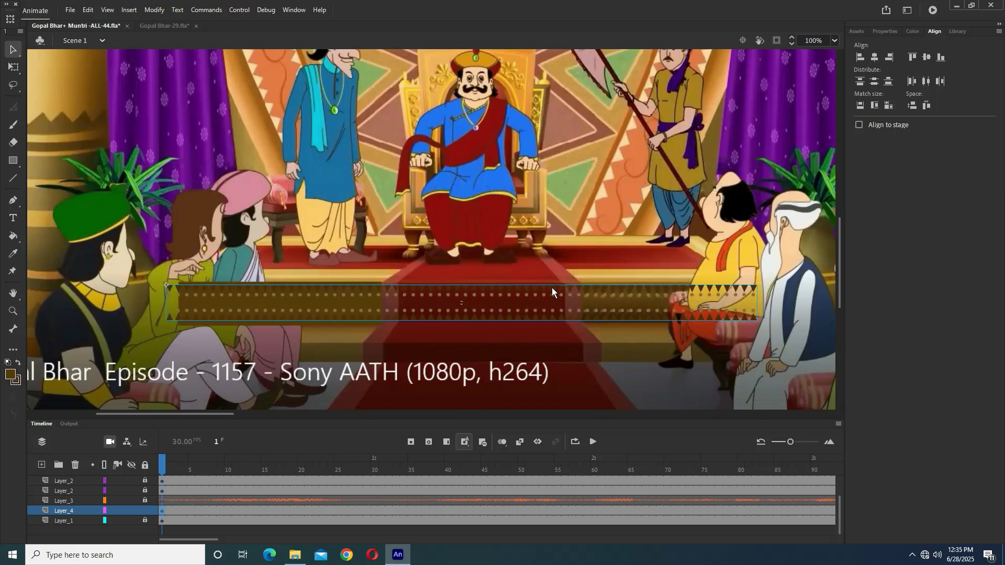
- Stretch the brown rectangle's left edge outward past the first ornament of the rows
left_click(288, 302)
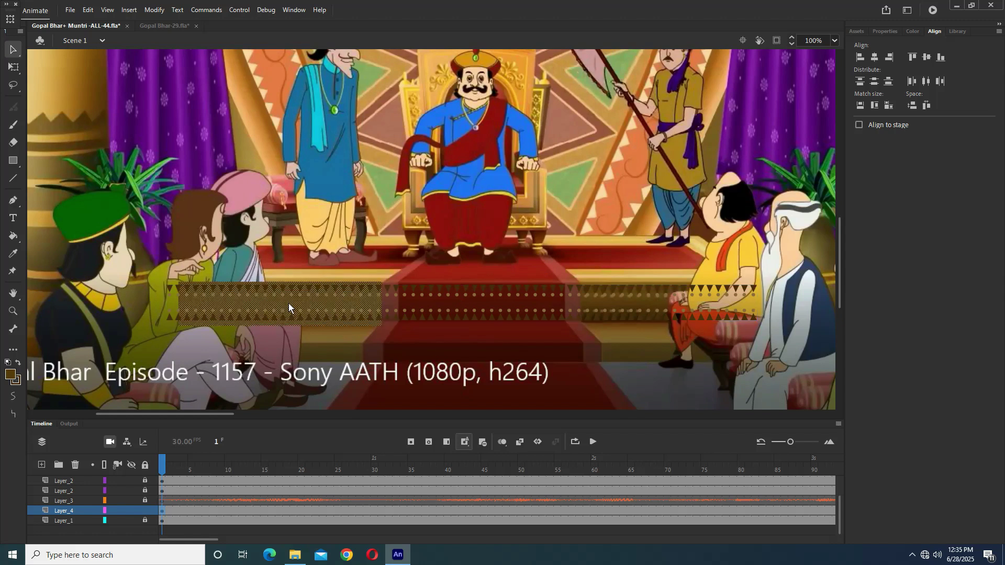
left_click(242, 298, "ctrl")
left_click_drag(454, 231, 456, 245)
left_click(322, 181)
left_click_drag(308, 214, 283, 215)
left_click_drag(293, 302, 281, 303)
scroll(560, 317, "right", 2)
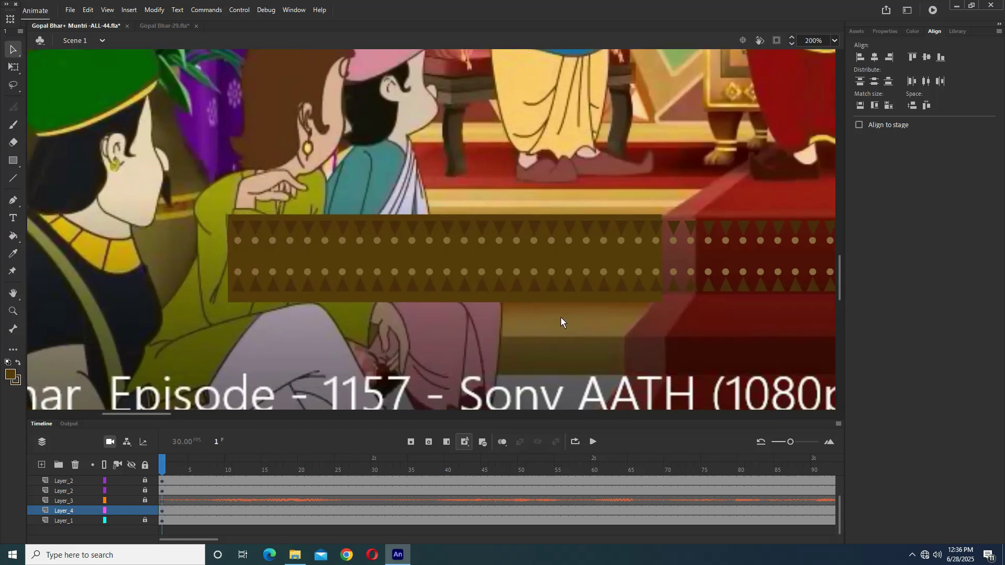
- Stretch the brown rectangle's right edge outward past the last ornament of the rows, keeping it straight
scroll(561, 317, "right", 6)
left_click_drag(309, 230, 677, 232)
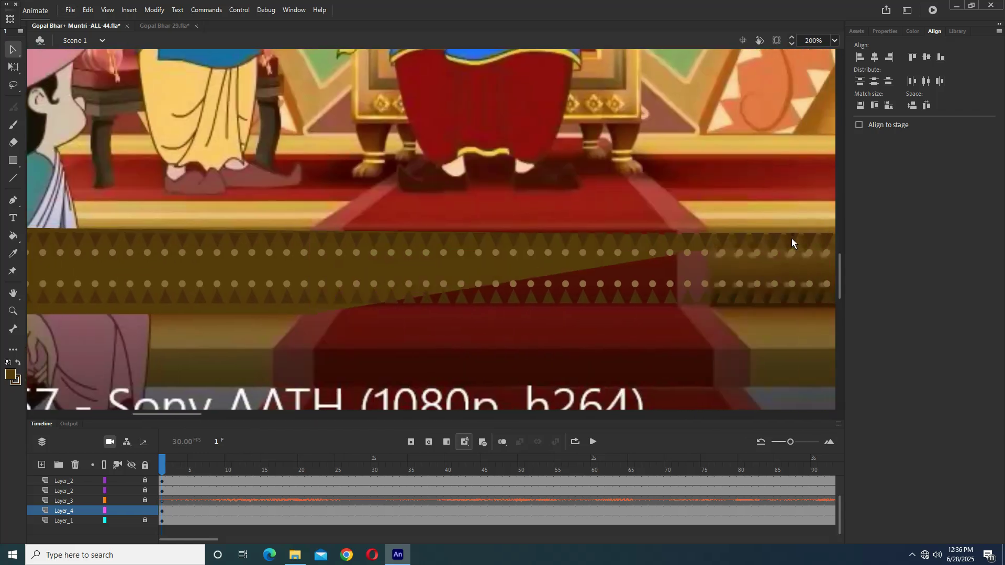
left_click_drag(791, 238, 794, 225)
left_click_drag(312, 317, 799, 316)
scroll(769, 328, "right", 5)
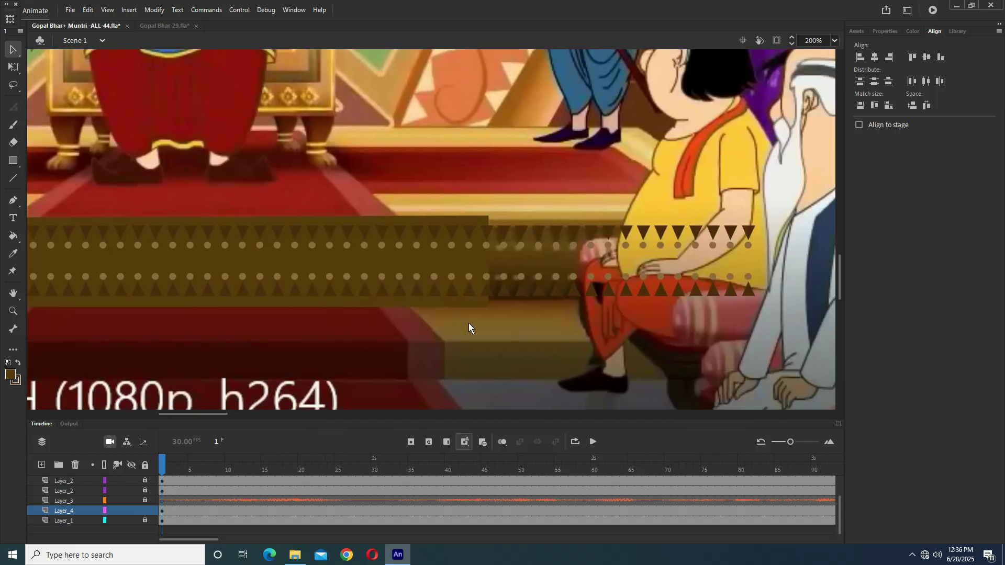
left_click_drag(428, 307, 720, 310)
left_click_drag(425, 218, 721, 219)
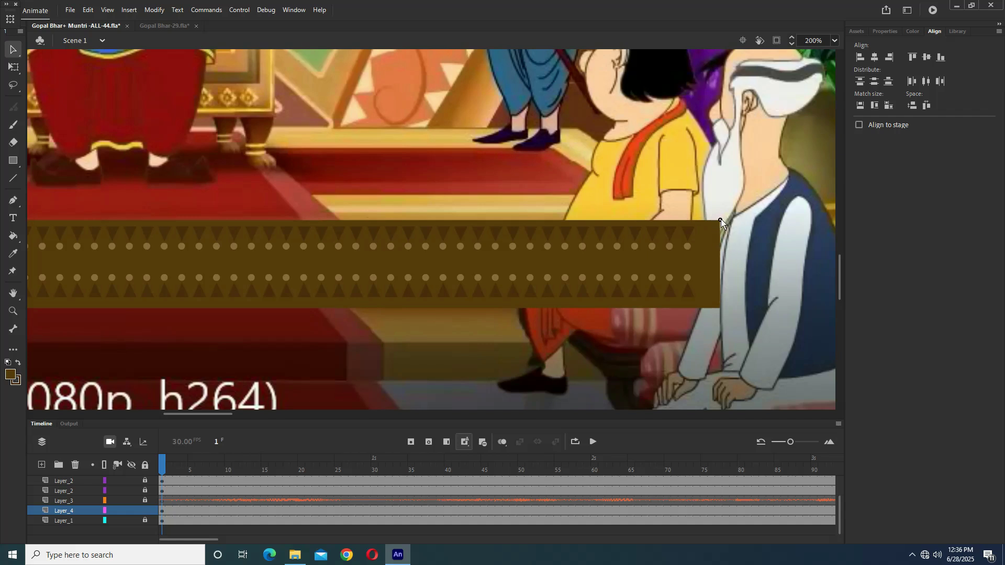
- Pull the brown rectangle's right and bottom edges in closer to the ornament rows, and save the file
left_click_drag(718, 309, 708, 309)
left_click_drag(720, 223, 707, 221)
left_click_drag(707, 307, 707, 308)
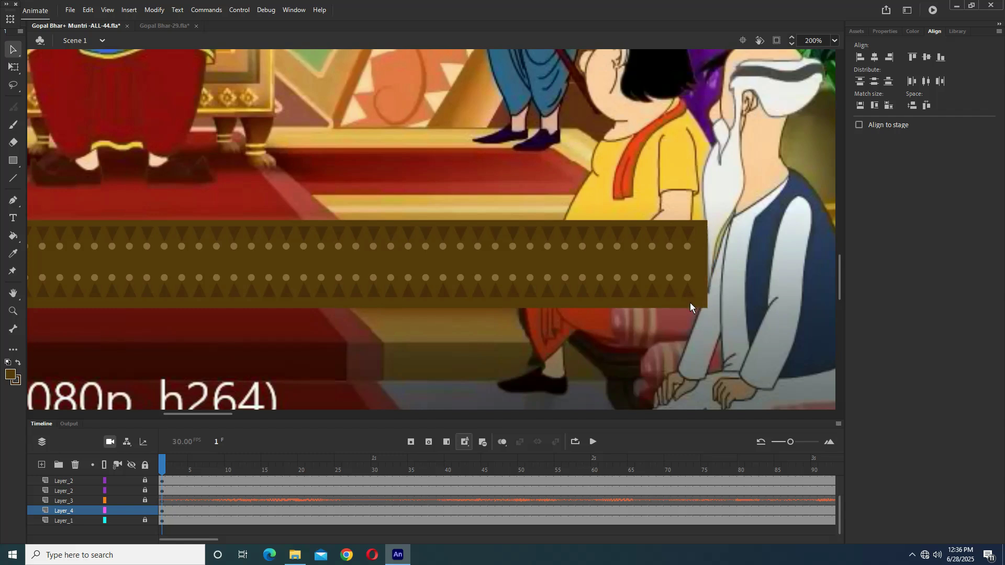
left_click_drag(707, 308, 706, 304)
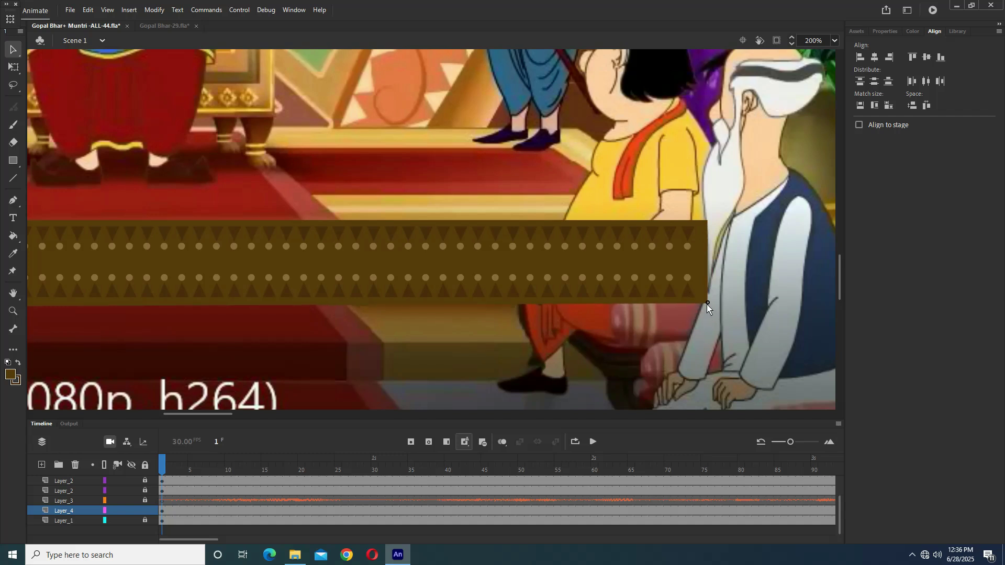
scroll(545, 318, "left", 10)
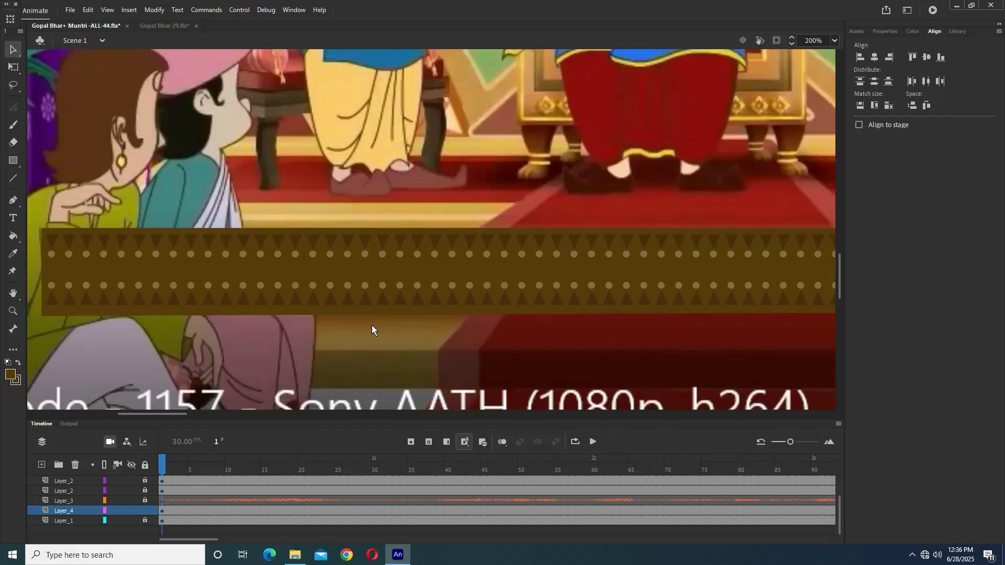
left_click_drag(248, 316, 249, 312)
key("ctrl+s")
key("ctrl+minus")
key("ctrl+minus")
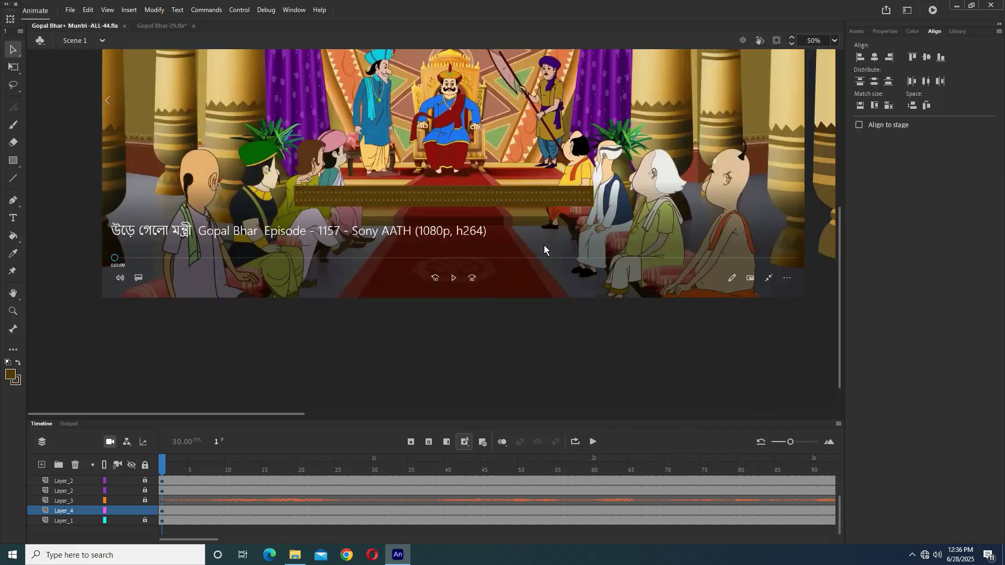
- Convert the brown step front with its ornament rows into a symbol
left_click_drag(554, 240, 538, 283)
scroll(429, 232, "up", 1)
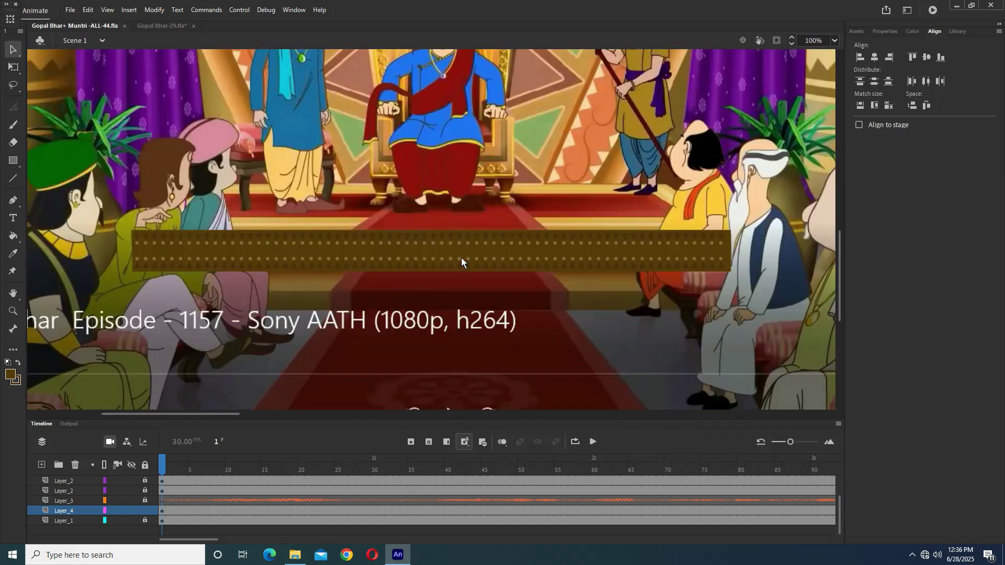
left_click(154, 10)
left_click(181, 37)
left_click(578, 99)
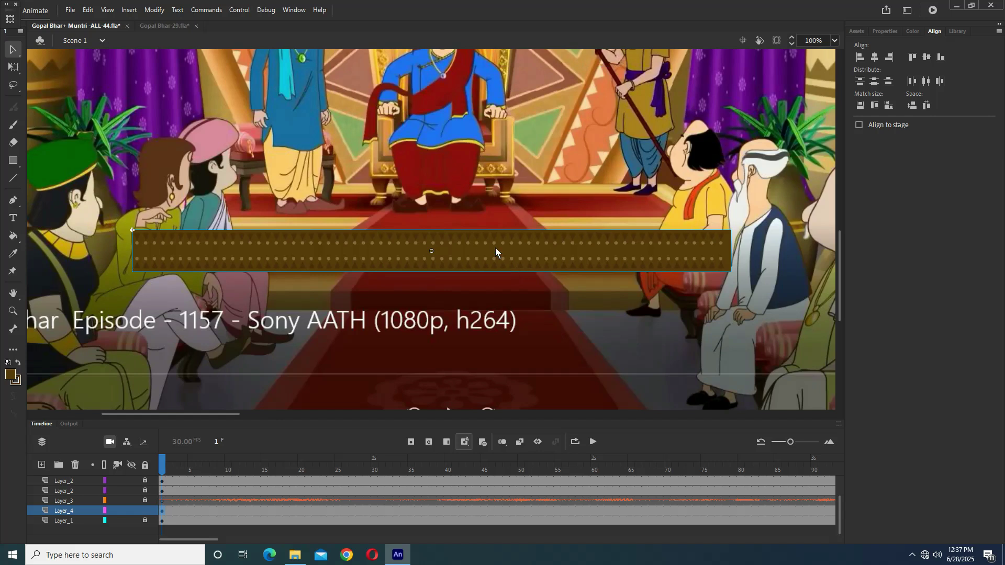
left_click(154, 10)
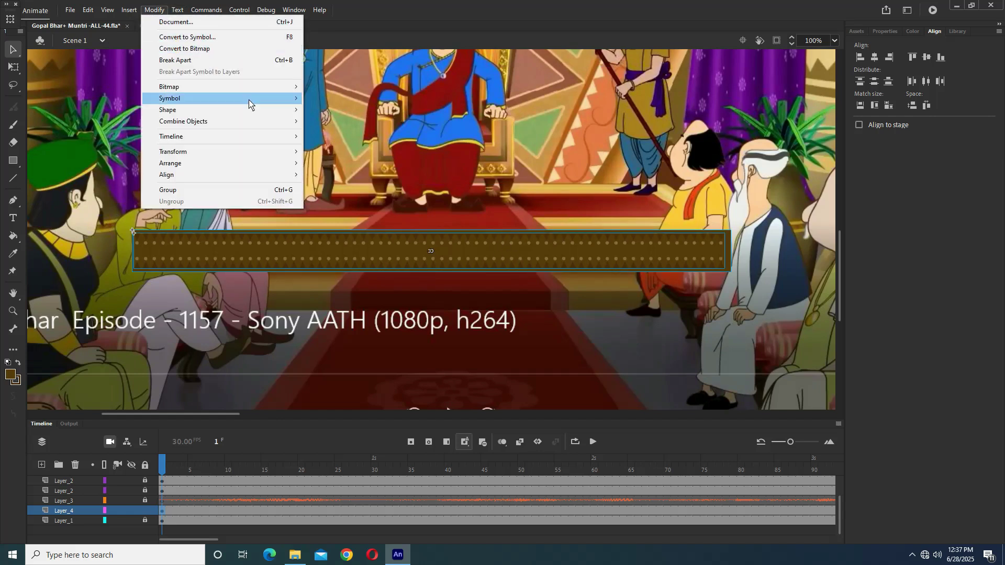
left_click(404, 149)
left_click(404, 149)
left_click_drag(490, 223, 448, 226)
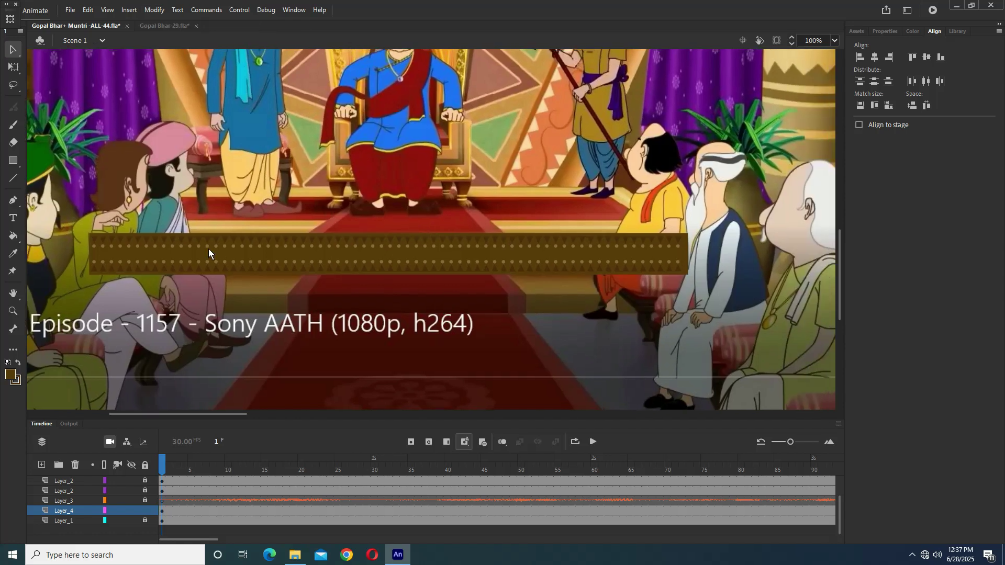
- Draw a thin rectangle without an outline along the brown step front's upper edge, below the standing courtier's feet
left_click(208, 248, "ctrl")
scroll(383, 240, "up", 1)
left_click_drag(494, 250, 451, 263)
left_click(14, 163)
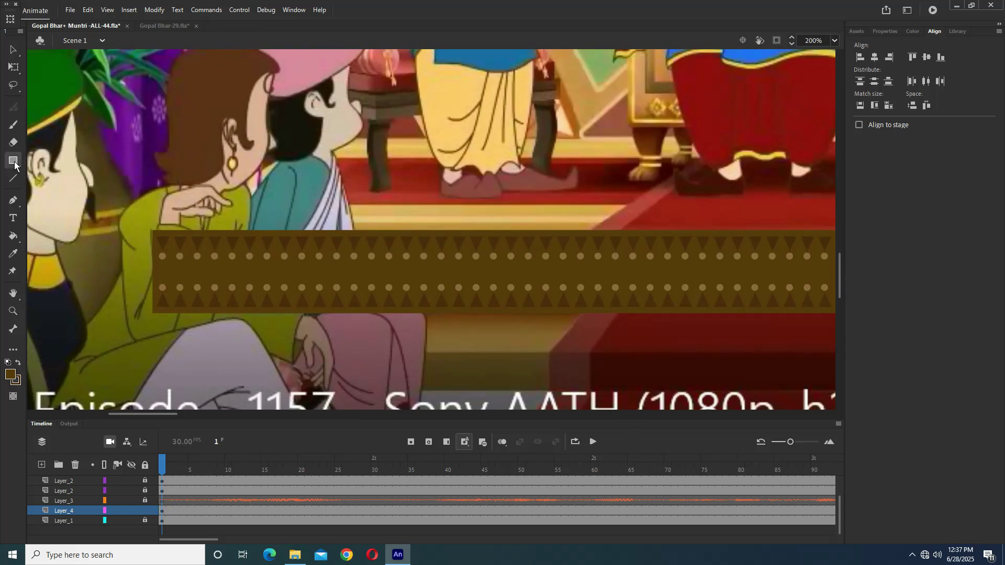
left_click(16, 380)
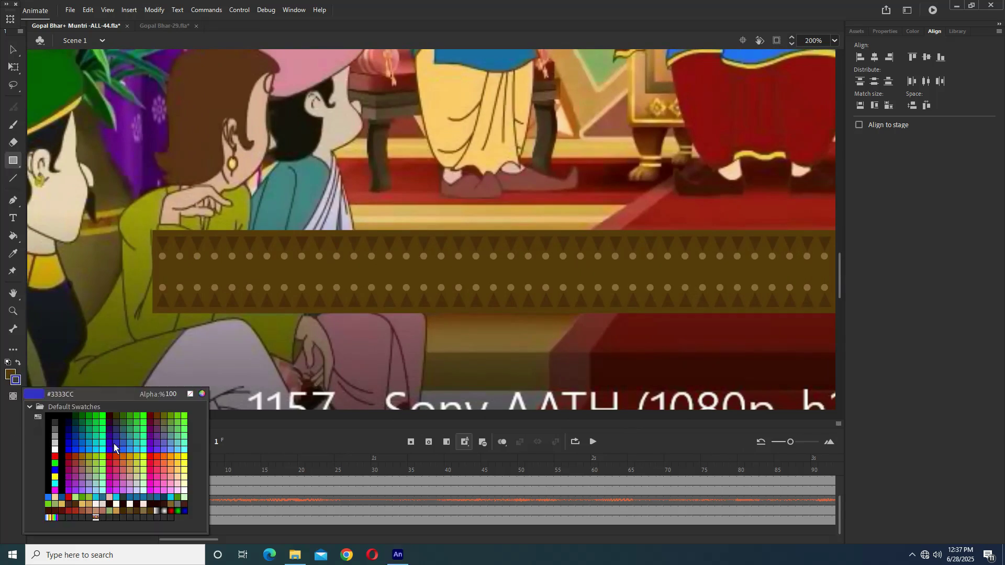
left_click(189, 394)
left_click_drag(574, 223, 363, 230)
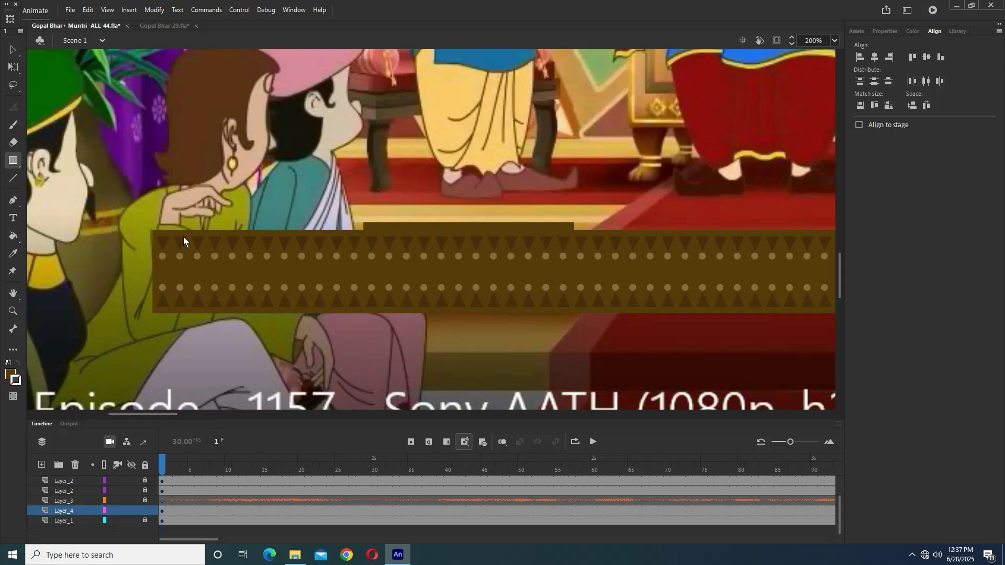
- Fill the thin strip with the dark gold sampled from the reference step edge just above the brown front
key("i")
left_click(577, 229)
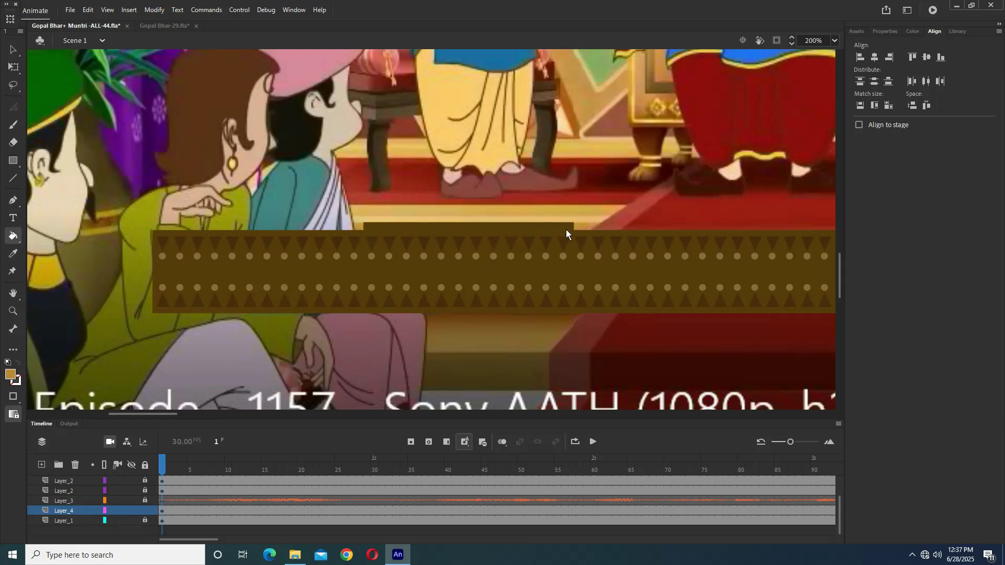
scroll(438, 229, "up", 4)
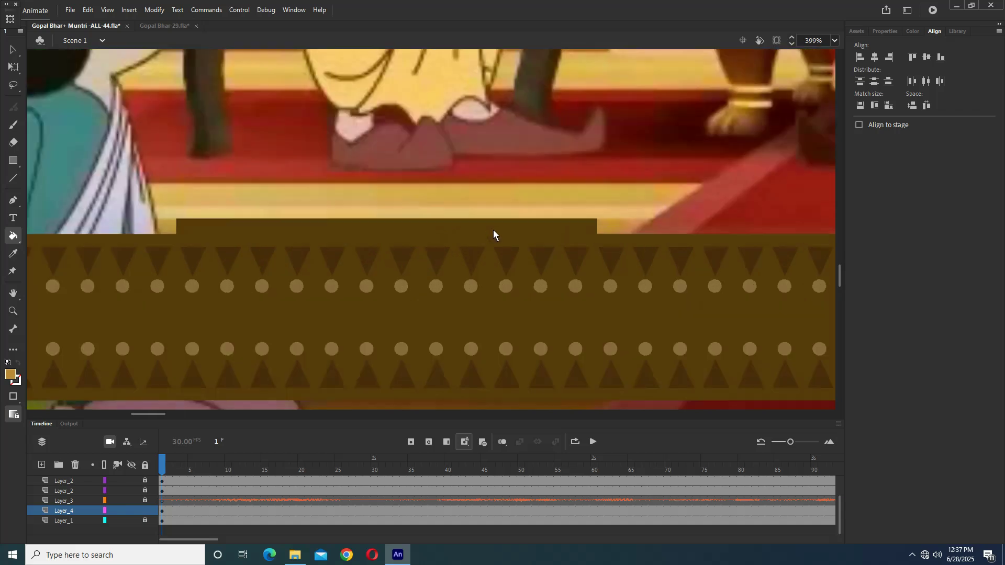
left_click(313, 262)
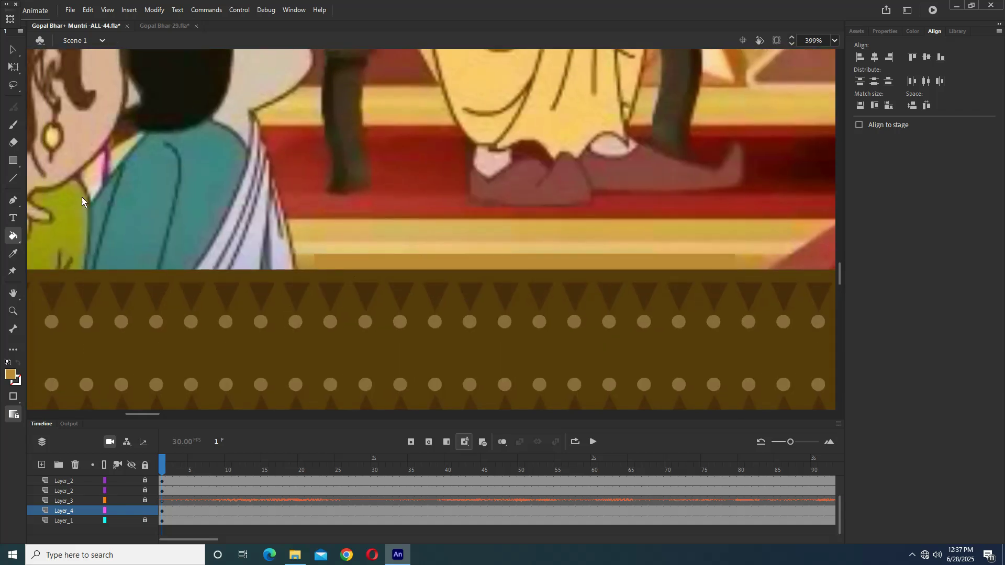
left_click(16, 54)
left_click_drag(267, 278, 465, 261)
left_click_drag(513, 240, 95, 237)
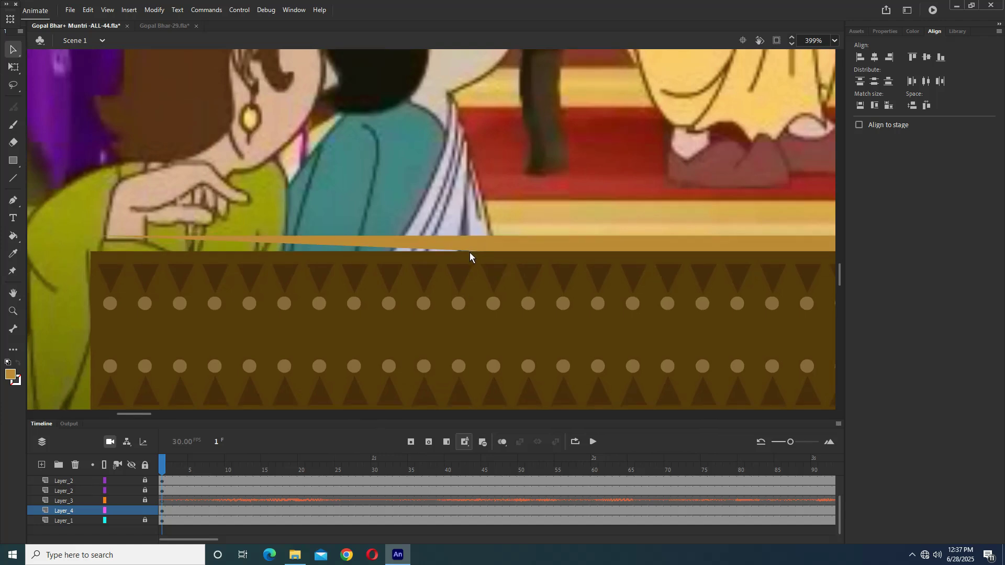
key("ctrl+z")
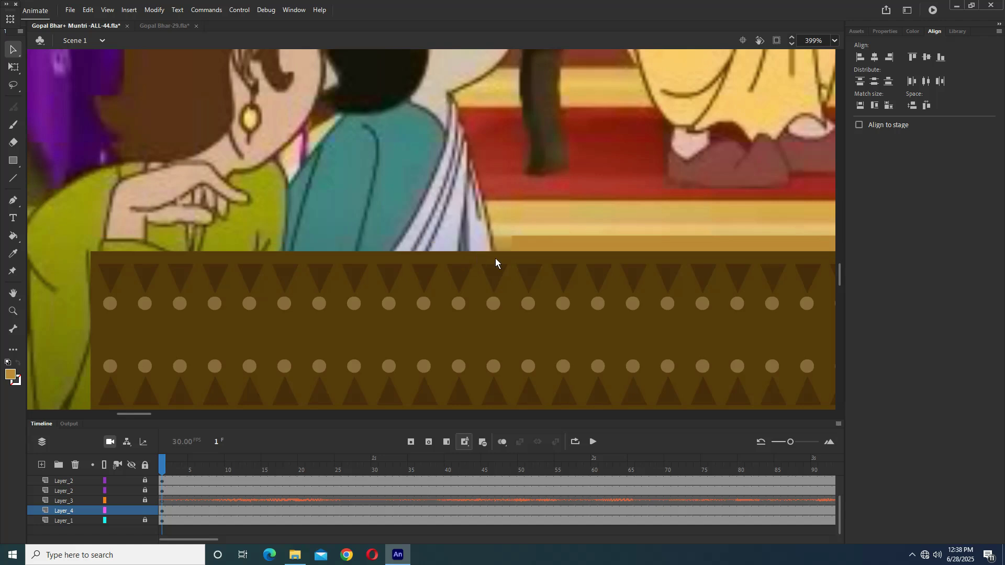
- Stretch the dark gold strip with Free Transform so its left end meets the brown step front's left edge
left_click(14, 67)
left_click(572, 248)
left_click_drag(447, 250, 95, 259)
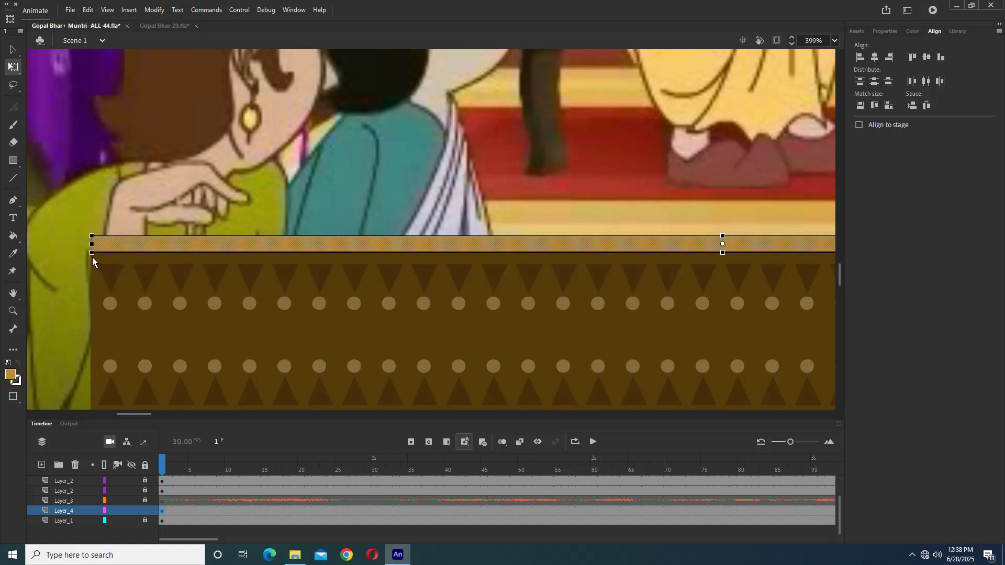
key("ctrl+equal")
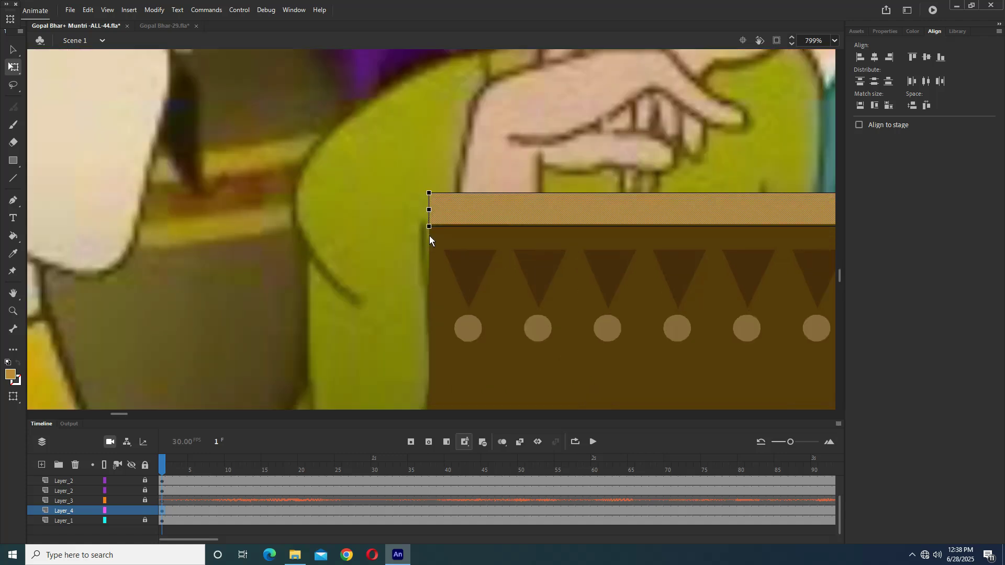
key("ctrl+equal")
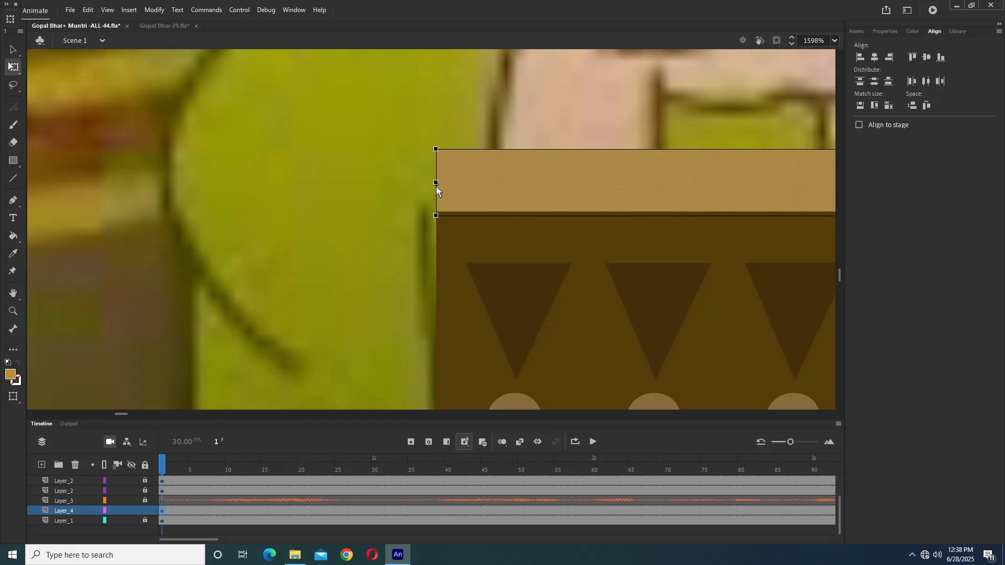
key("ctrl+minus")
key("ctrl+minus")
key("ctrl+minus")
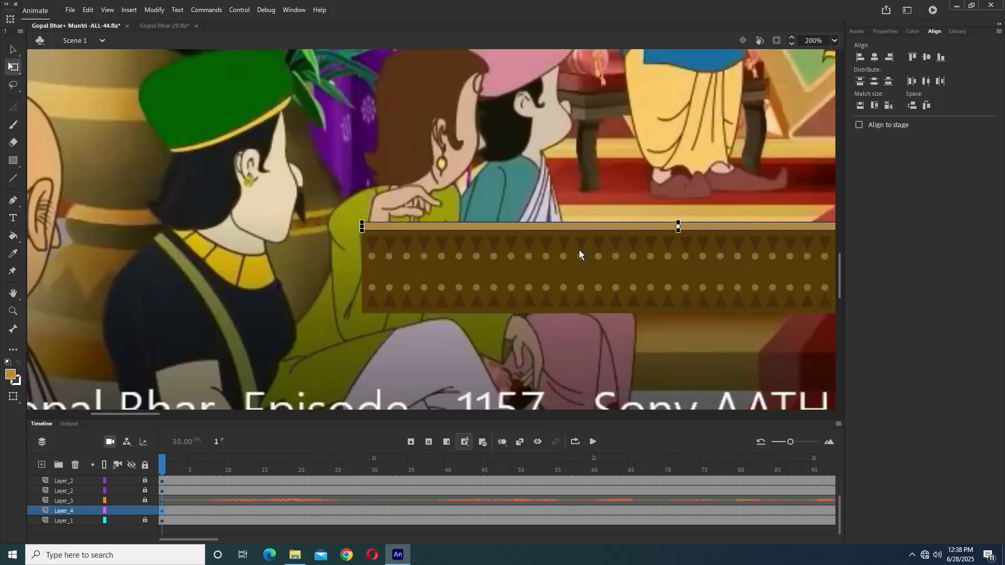
- Extend the dark gold strip's right end to the brown step front's right edge
scroll(579, 250, "right", 10)
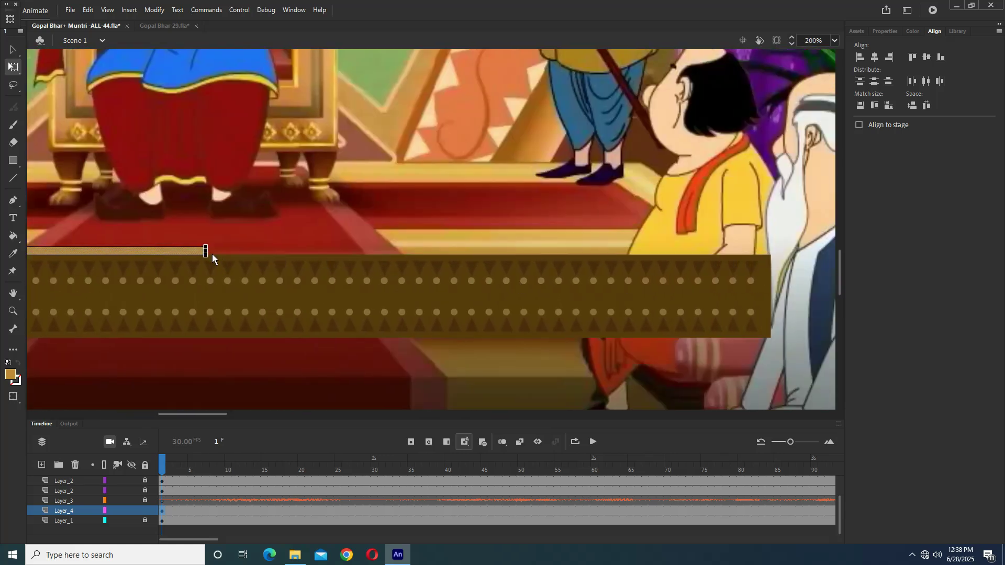
left_click_drag(212, 253, 400, 252)
left_click_drag(651, 262, 767, 263)
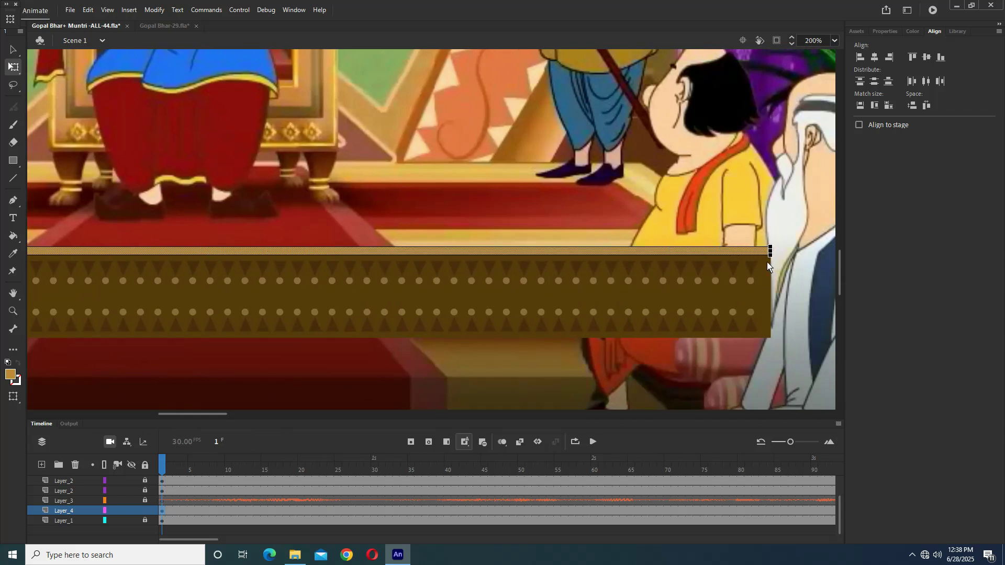
- Duplicate the dark gold strip above the original and recolour the copy light tan like the reference step edge
scroll(530, 252, "up", 4)
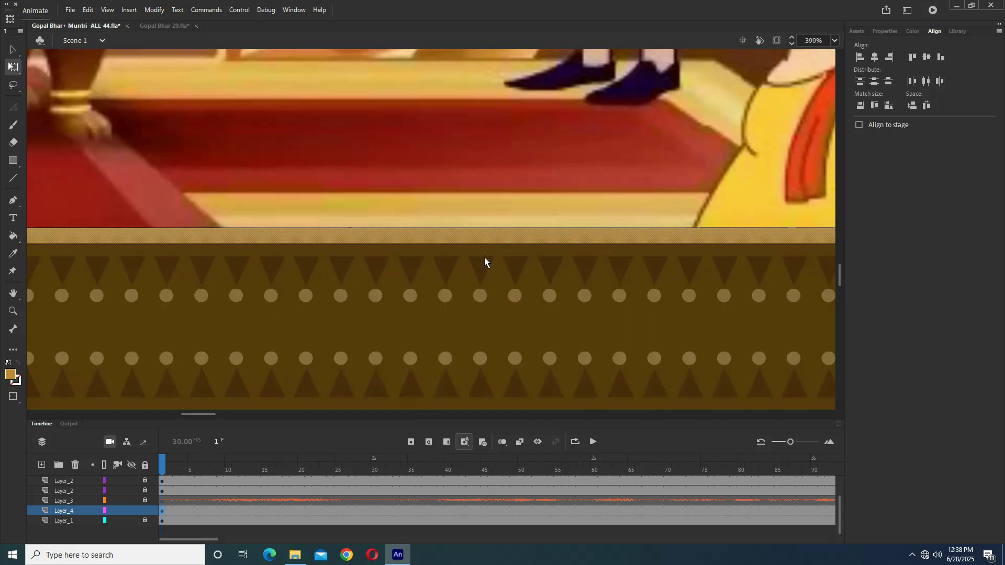
left_click_drag(558, 297, 560, 223)
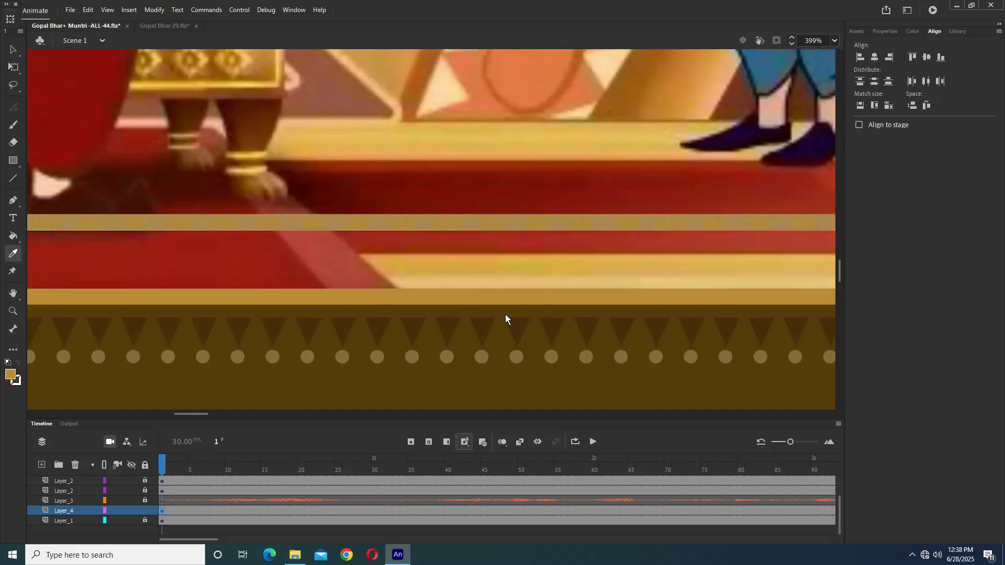
key("k")
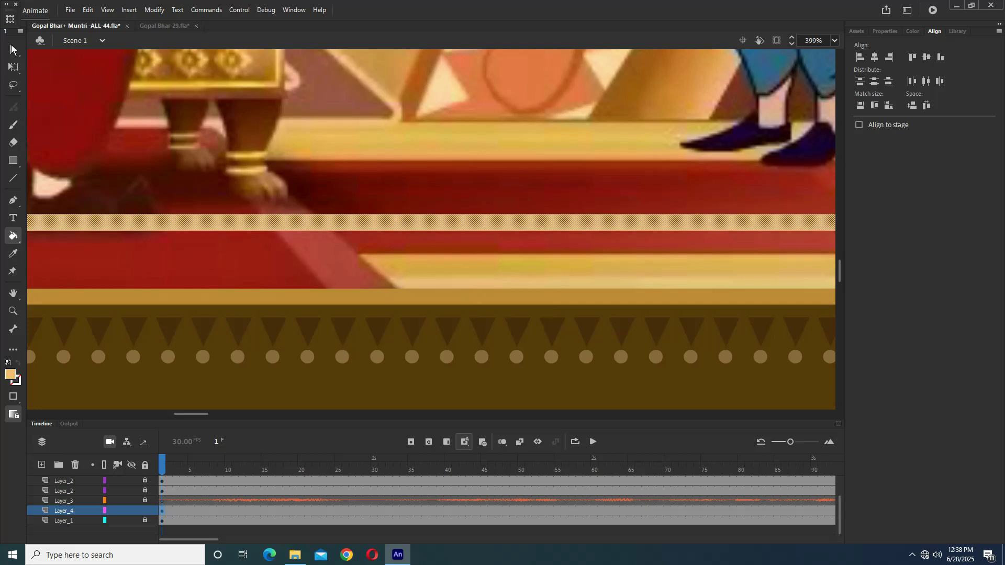
- Duplicate the light tan strip above itself and recolour the copy with the golden yellow sampled from the reference step edge
key("v")
left_click_drag(451, 222, 454, 192)
left_click(470, 230, "shift")
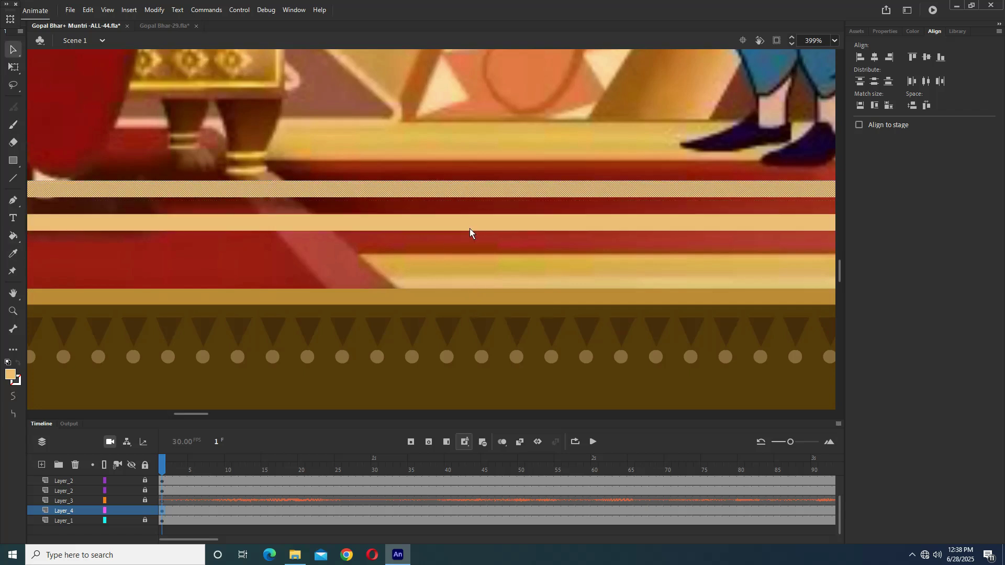
left_click(13, 254)
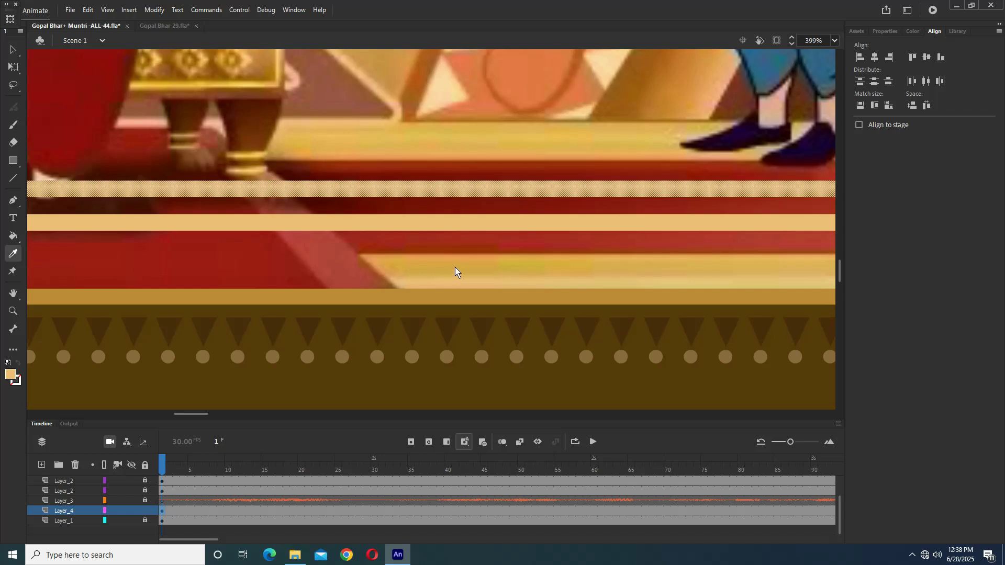
left_click(455, 274)
- Convert the dark gold, light tan and golden yellow strips into separate symbols
left_click(13, 49)
left_click(388, 299)
key("F8")
key("Return")
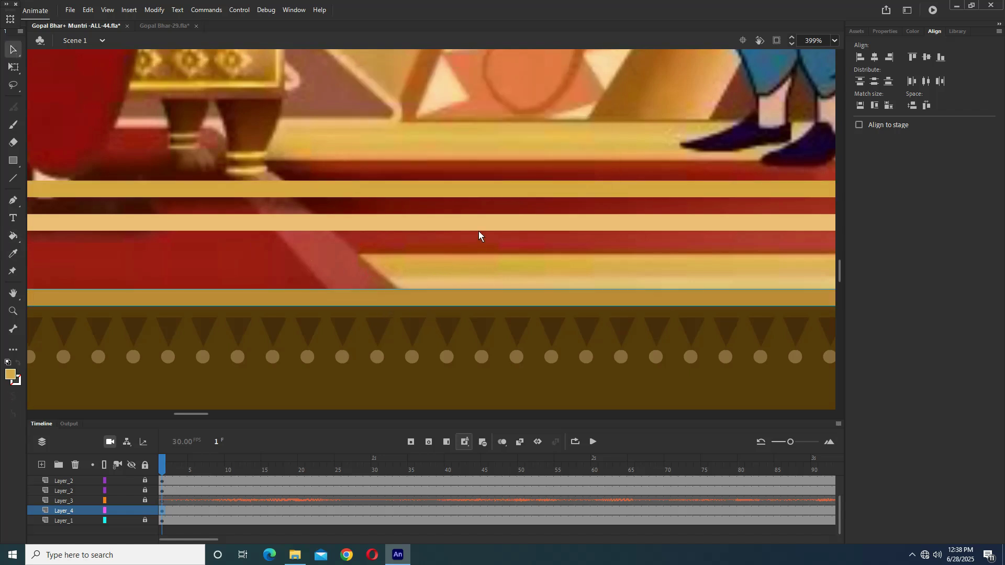
left_click(479, 226)
key("F8")
key("Return")
left_click(528, 195)
key("F8")
key("Return")
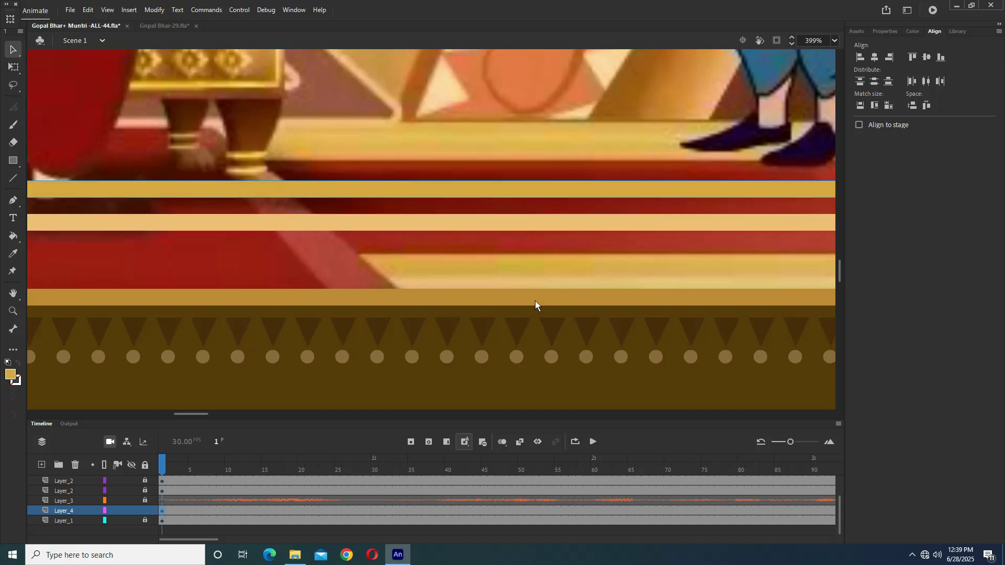
- Stack the light tan and golden yellow strips directly above the dark gold strip, and save the file
left_click_drag(556, 230, 560, 283)
left_click_drag(561, 191, 567, 272)
key("ctrl+minus")
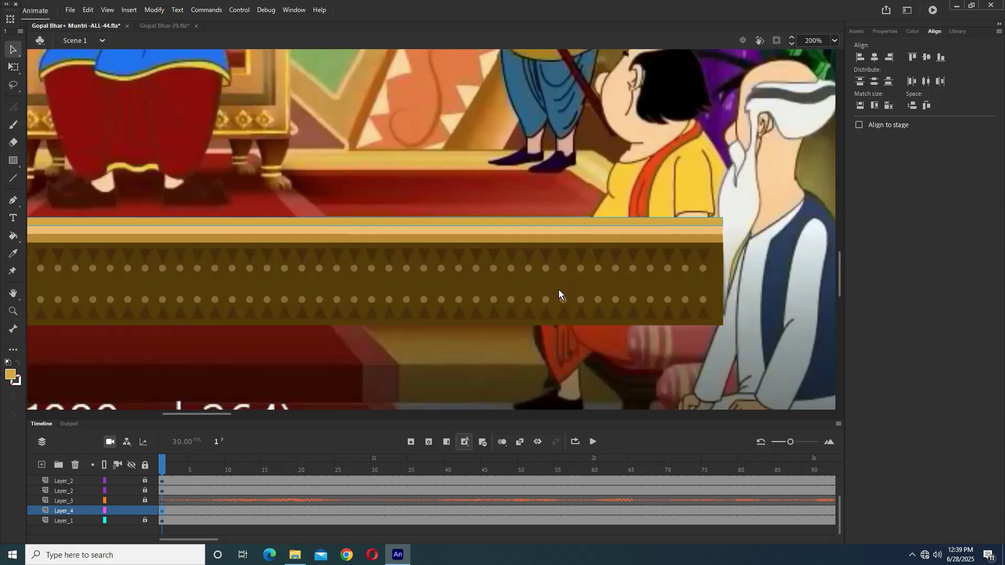
key("ctrl+minus")
key("ctrl+s")
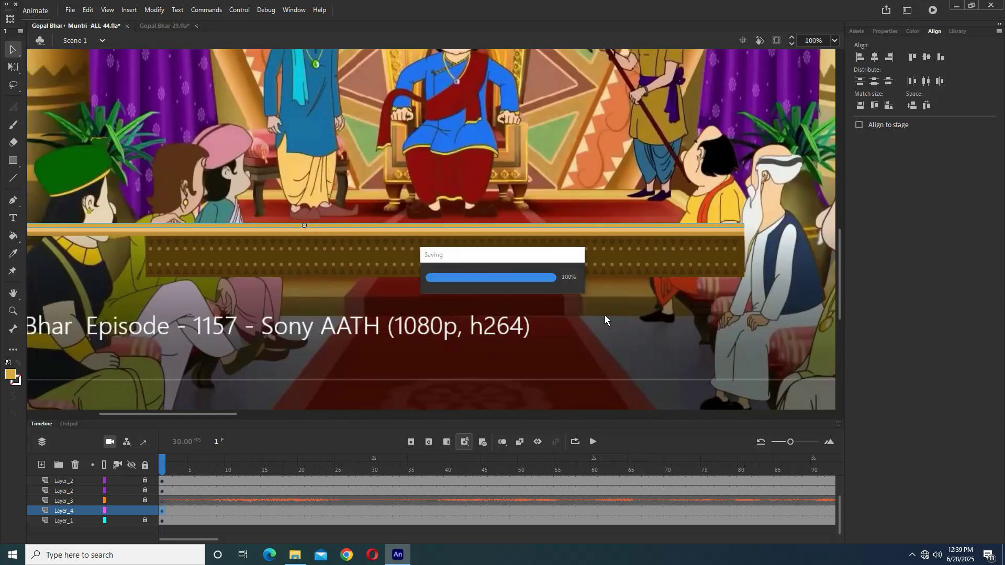
- Shorten the three golden edge strips so their left ends line up with the left edge of the ornamented brown panel
left_click_drag(293, 290, 529, 335)
key("ctrl+equal")
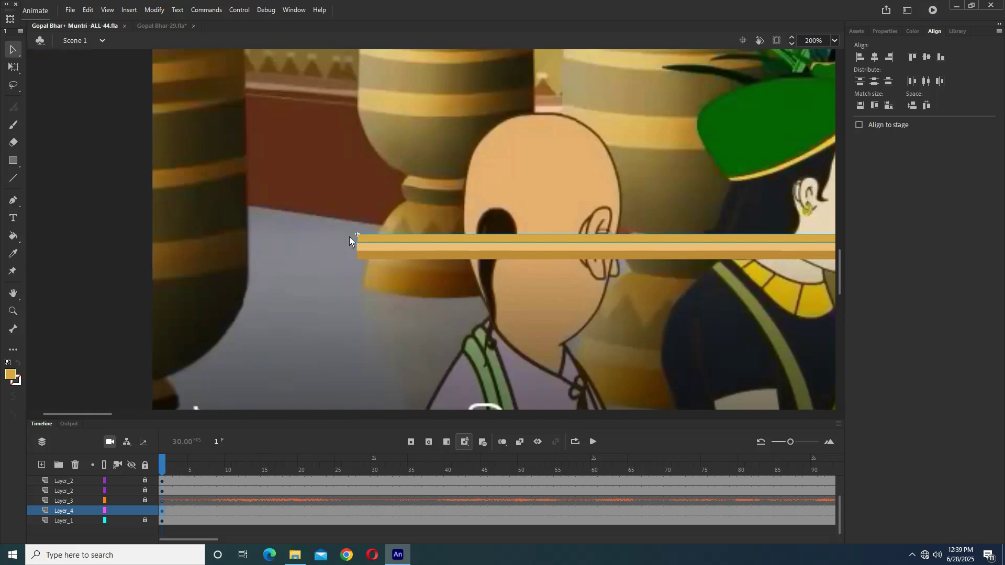
key("q")
left_click_drag(583, 313, 350, 316)
left_click_drag(122, 248, 642, 253)
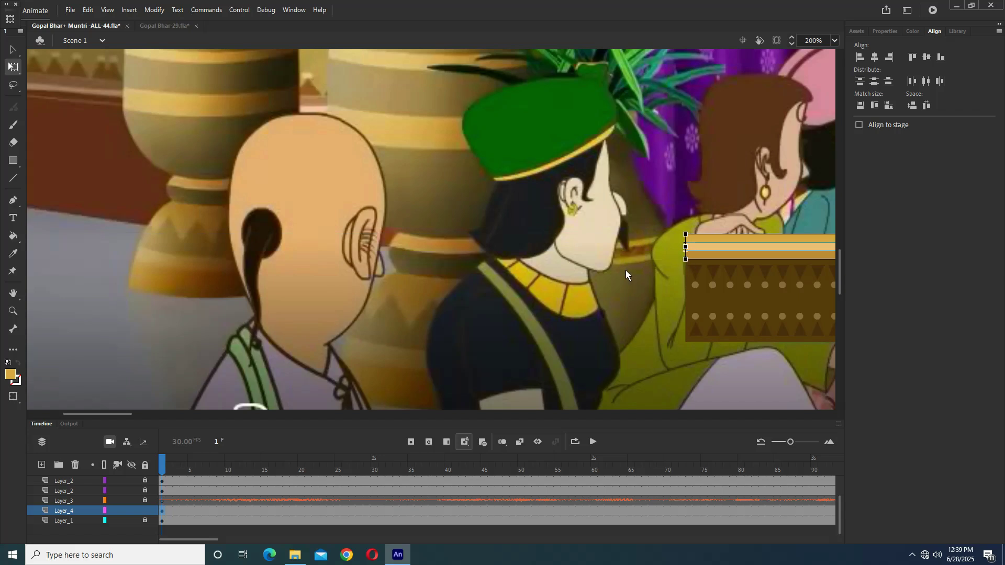
key("ctrl+minus")
scroll(545, 276, "right", 5)
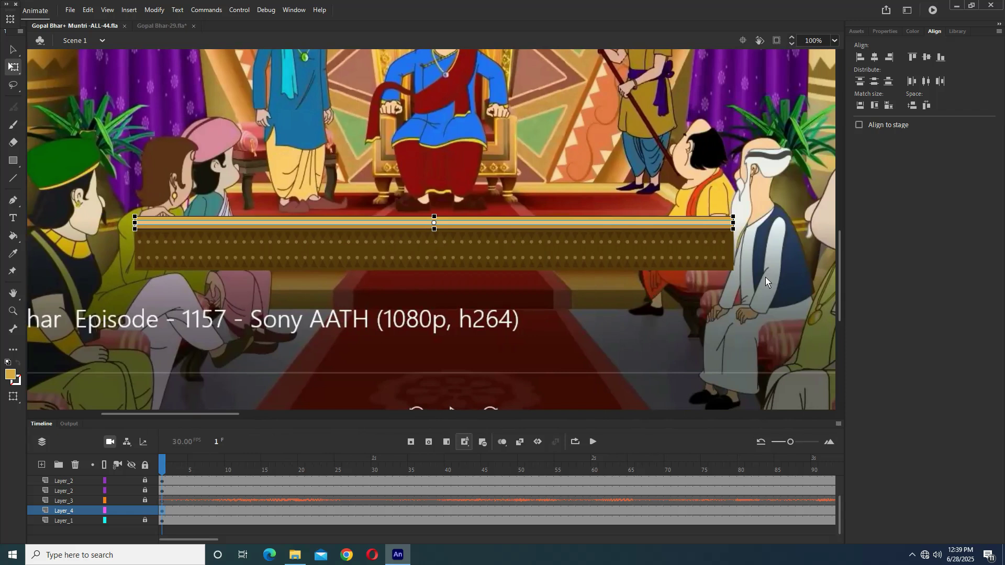
- Convert the golden edge strips and the ornamented brown panel together into a single symbol
key("ctrl+minus")
key("ctrl+minus")
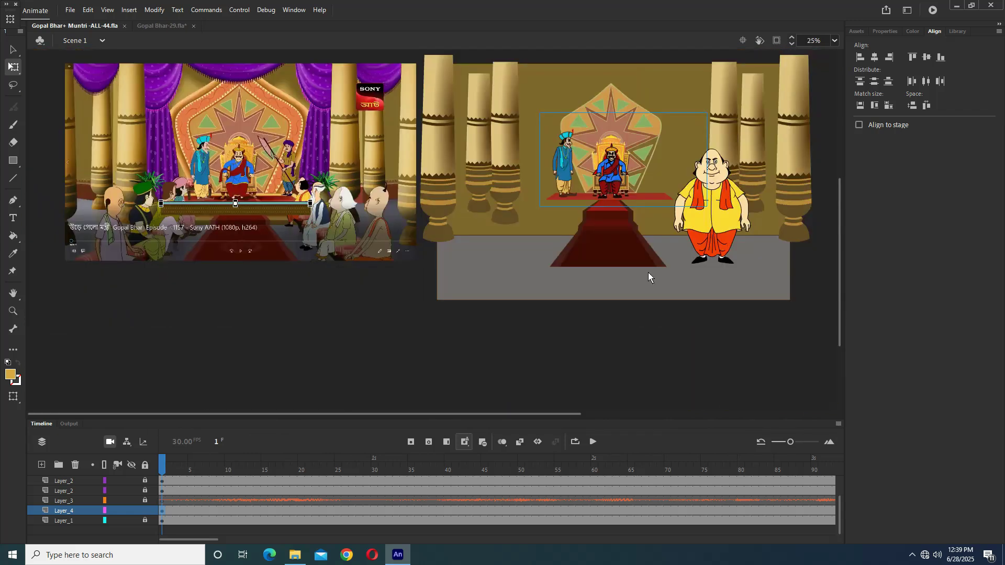
scroll(422, 281, "up", 1)
key("ctrl+equal")
key("ctrl+equal")
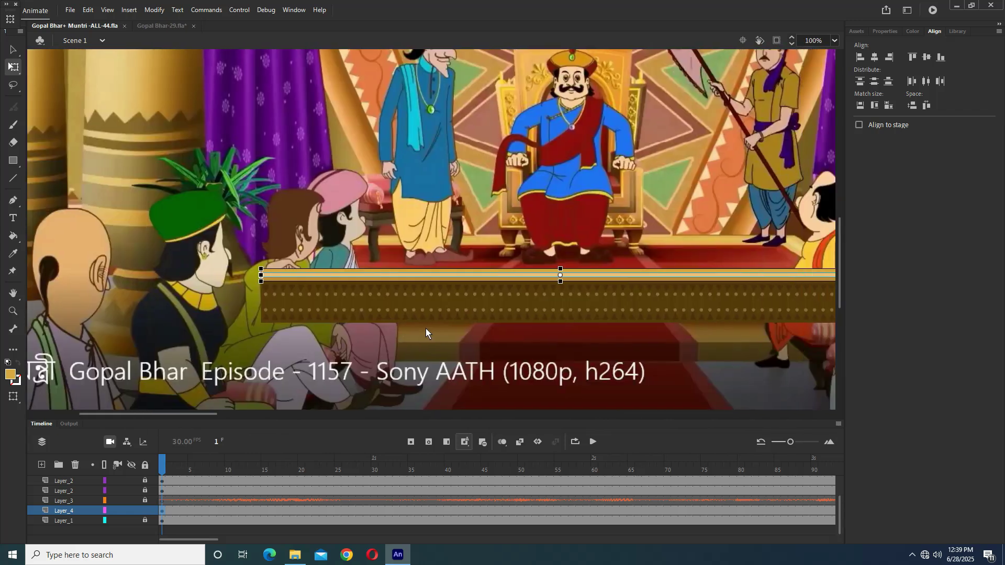
key("ctrl+equal")
left_click(311, 225)
left_click_drag(306, 202, 360, 318)
left_click(165, 10)
left_click(181, 36)
left_click(578, 99)
- Move the step front symbol from the reference to the court scene, directly below the front edge of the red platform carpet
scroll(576, 265, "down", 4)
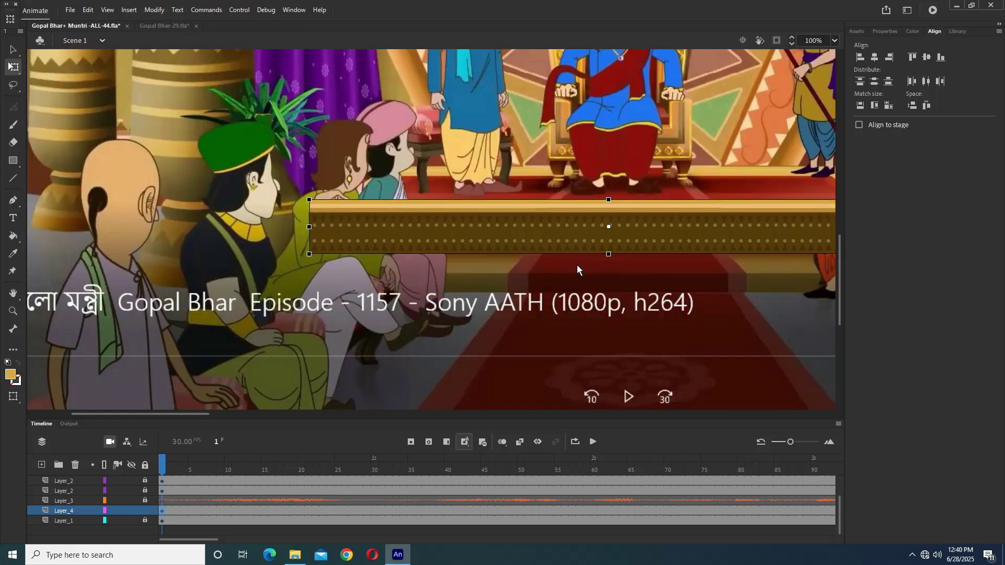
scroll(529, 266, "down", 2)
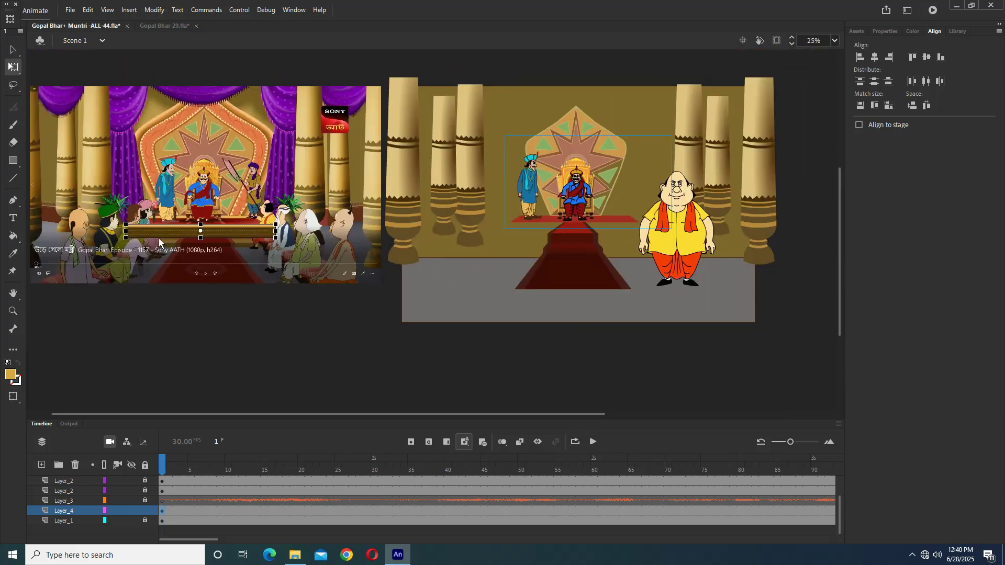
scroll(565, 238, "up", 4)
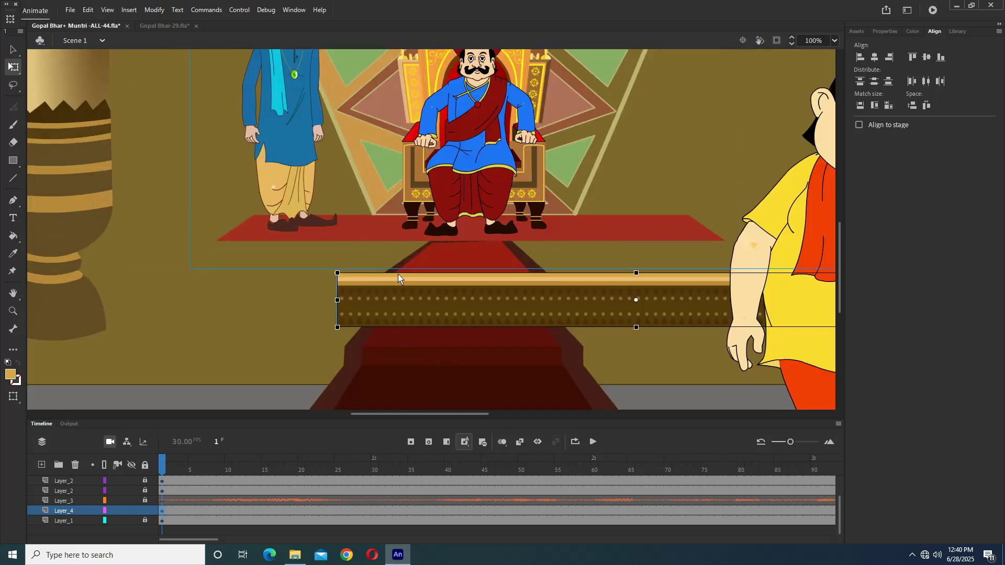
left_click_drag(398, 274, 342, 268)
left_click_drag(600, 293, 441, 223)
scroll(444, 239, "up", 4)
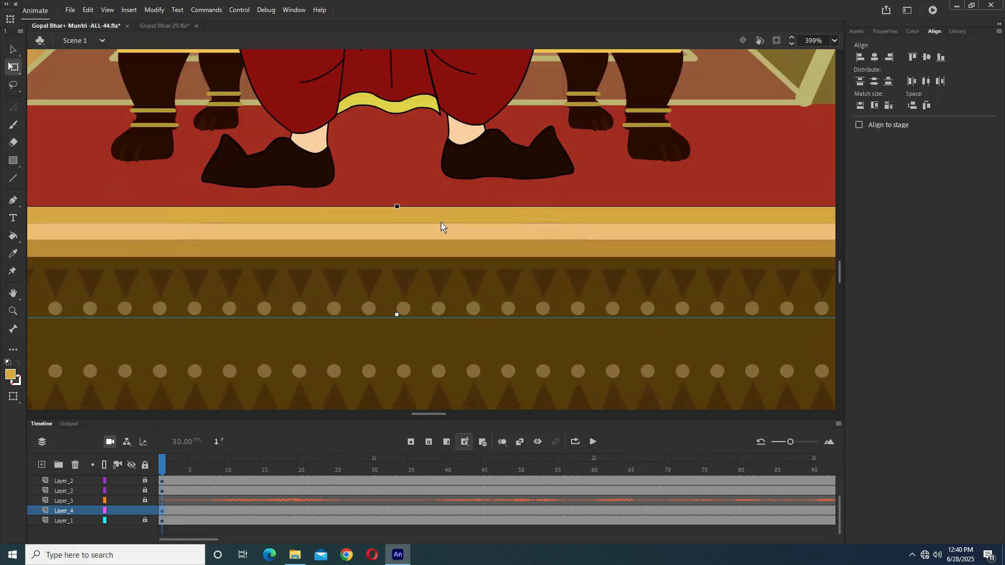
- Bring the red stair carpet to the front of the step front, and save the file
scroll(441, 225, "down", 2)
scroll(442, 226, "down", 2)
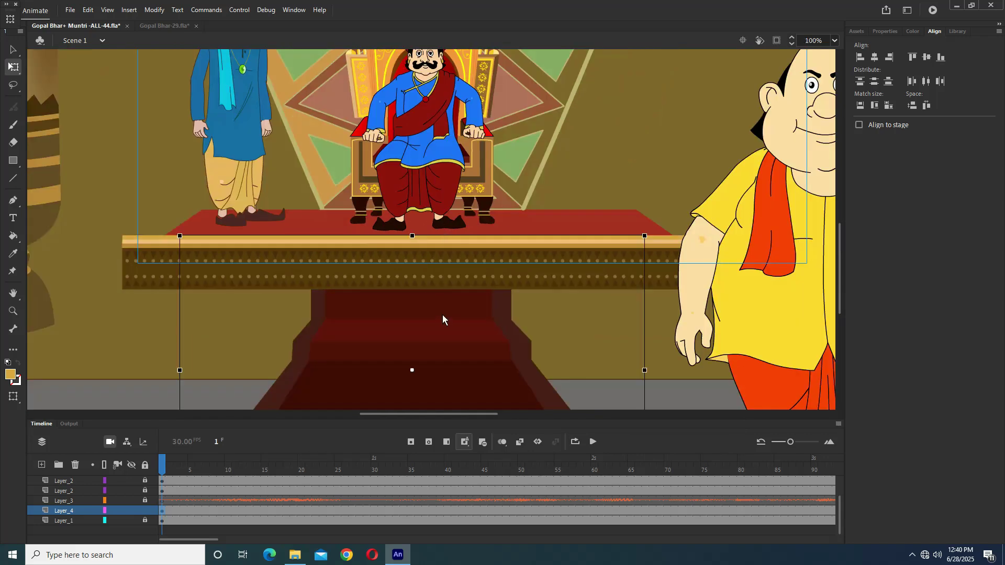
right_click(442, 314)
mouse_move(562, 302)
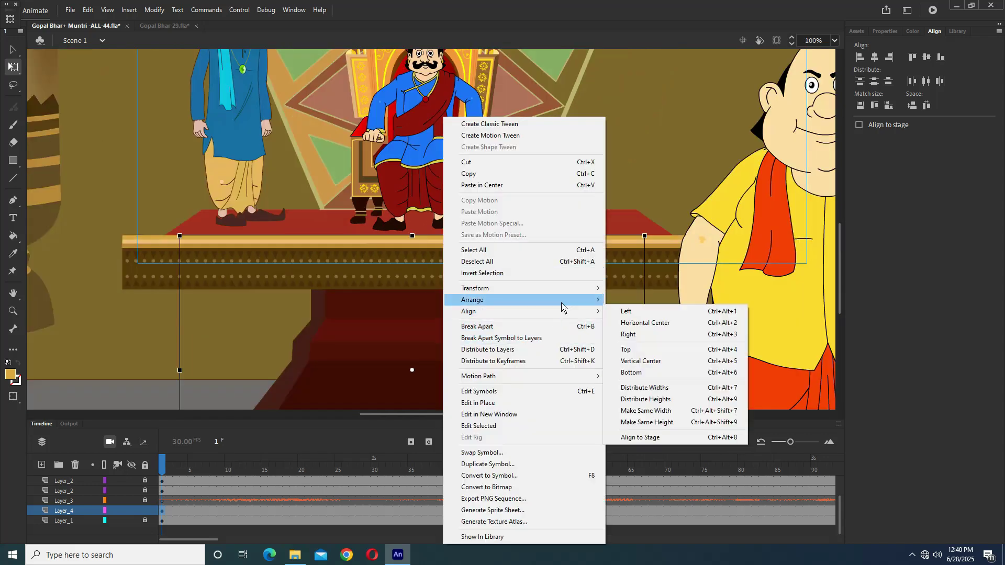
left_click(624, 303)
key("ctrl+s")
scroll(443, 289, "down", 2)
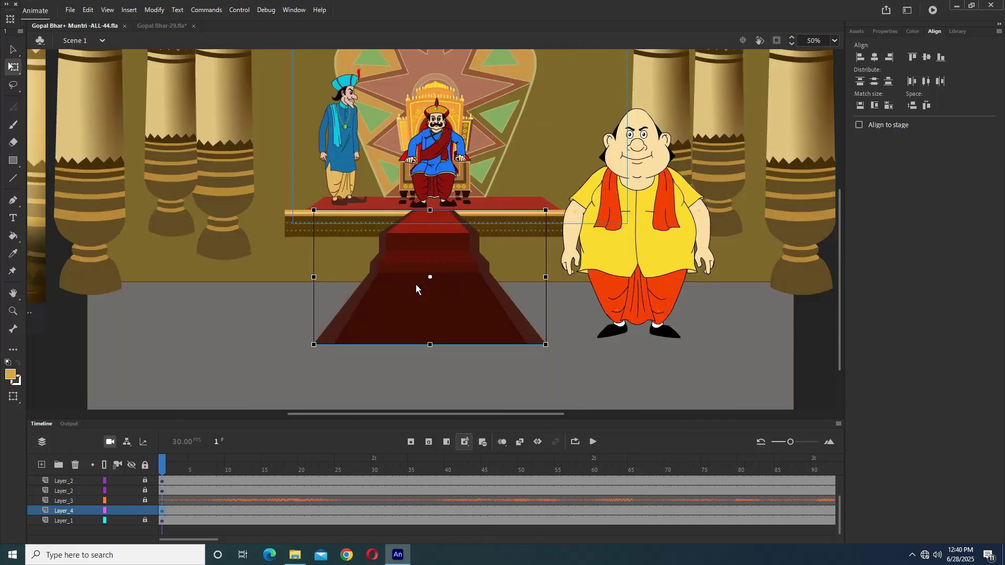
scroll(397, 269, "down", 2)
left_click_drag(341, 210, 427, 249)
scroll(647, 262, "up", 2)
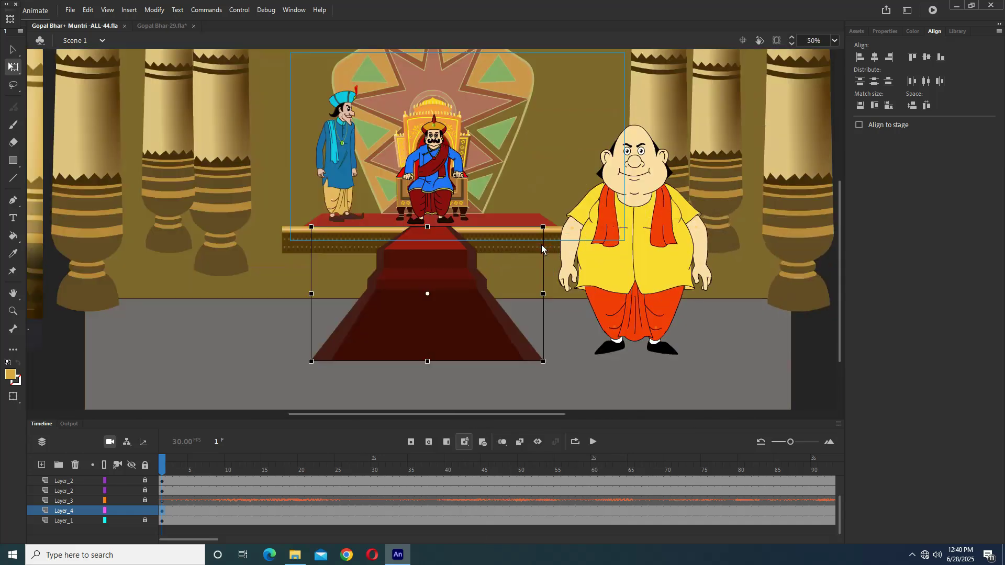
left_click_drag(314, 241, 467, 286)
left_click_drag(625, 274, 568, 268)
left_click(746, 317)
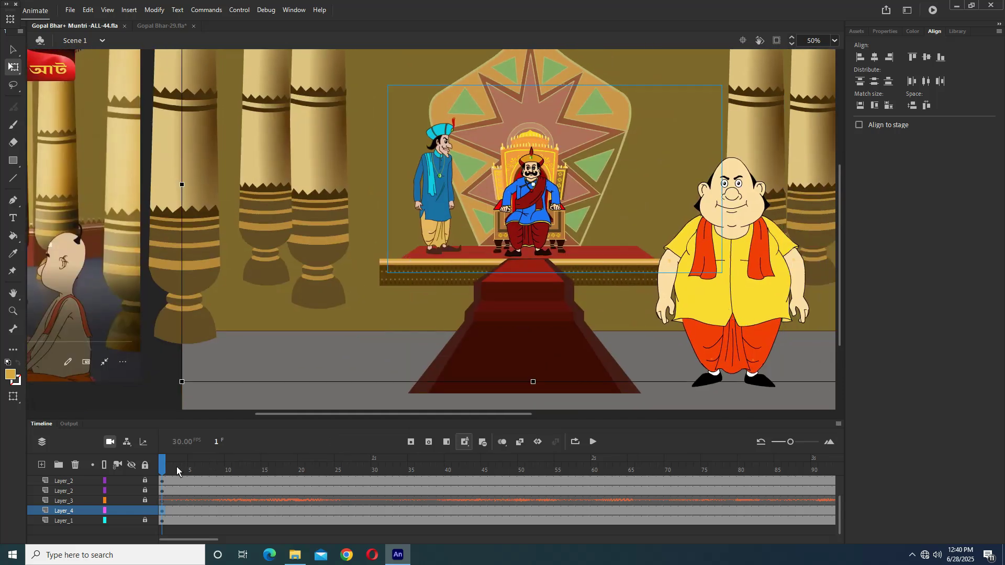
left_click(912, 554)
left_click(911, 535)
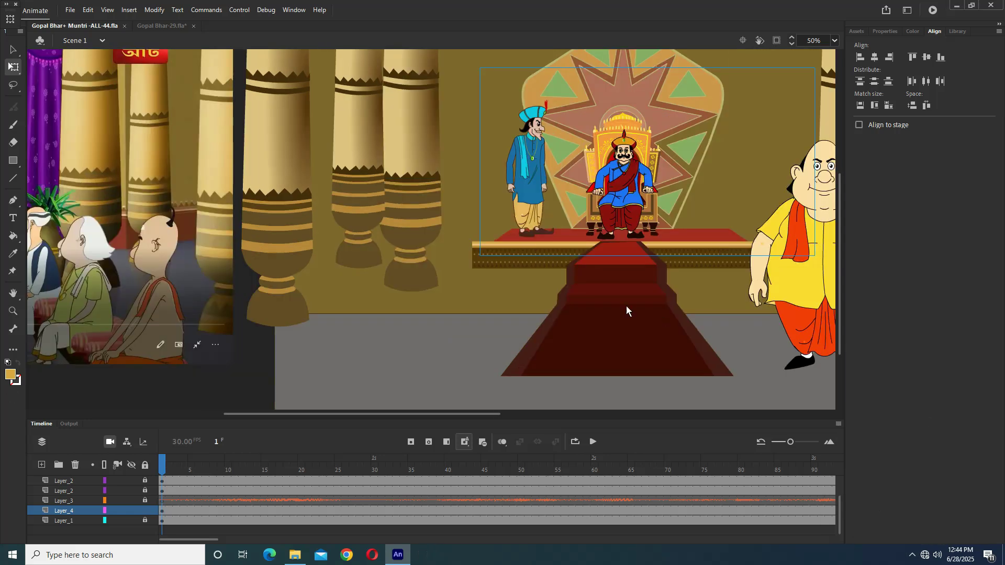
- Try to move the patterned backdrop behind the throne slightly upward, and undo the move
scroll(626, 305, "up", 2)
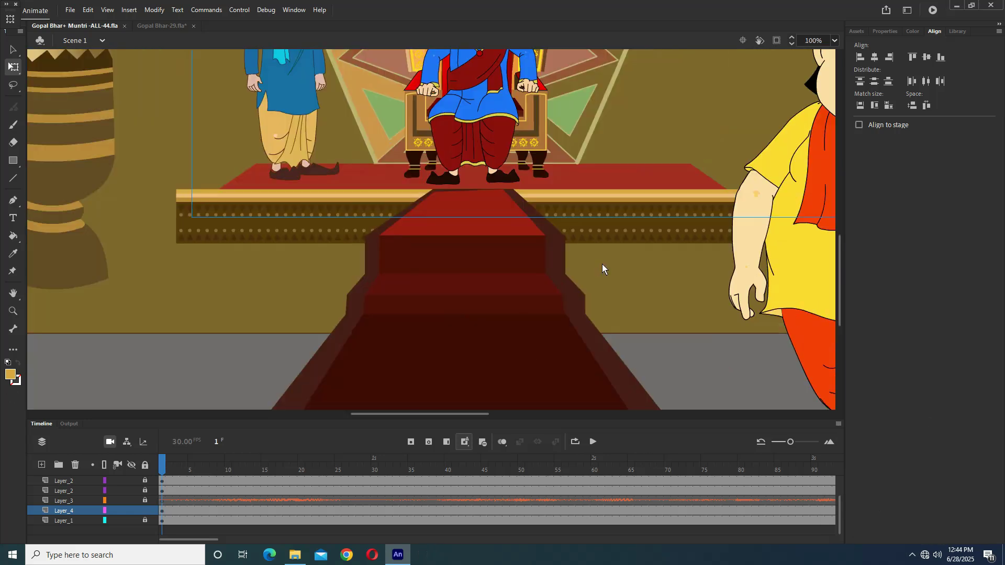
left_click(395, 205)
left_click_drag(433, 204, 432, 192)
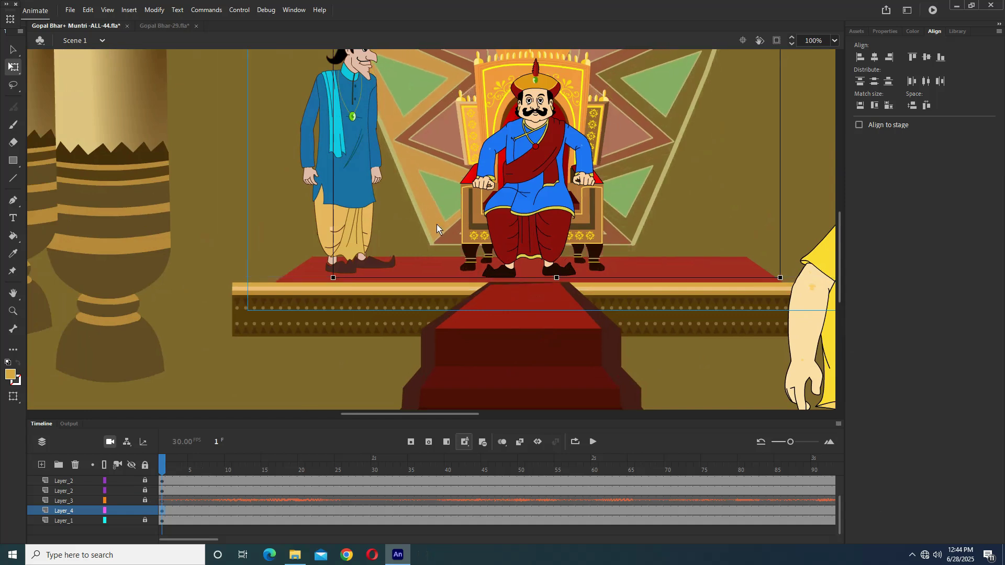
key("ctrl+z")
left_click_drag(409, 318, 418, 301)
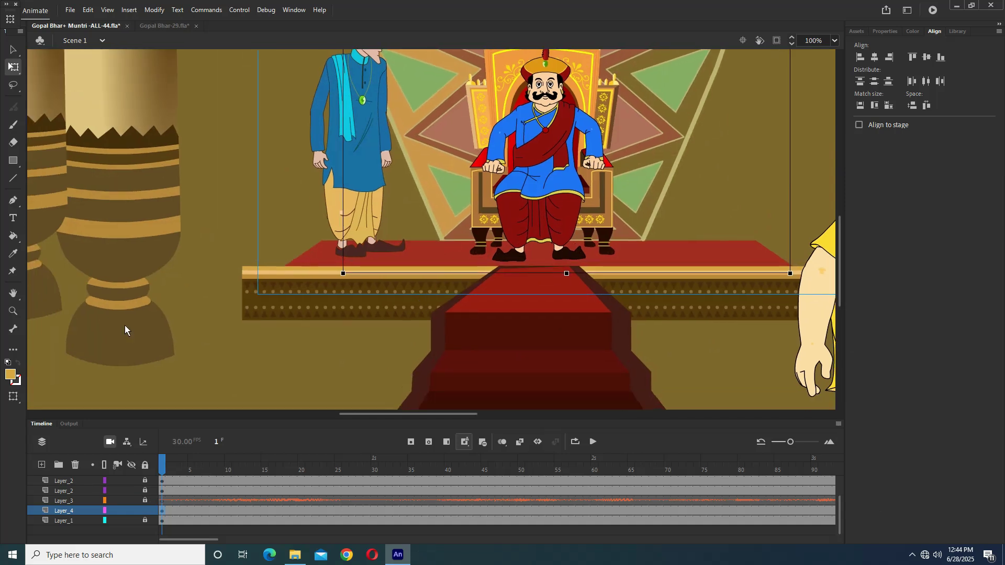
- Activate the Line tool near the step front's left end and set its stroke colour to bright green
left_click(13, 178)
left_click(251, 288, "ctrl")
left_click_drag(341, 243, 213, 382)
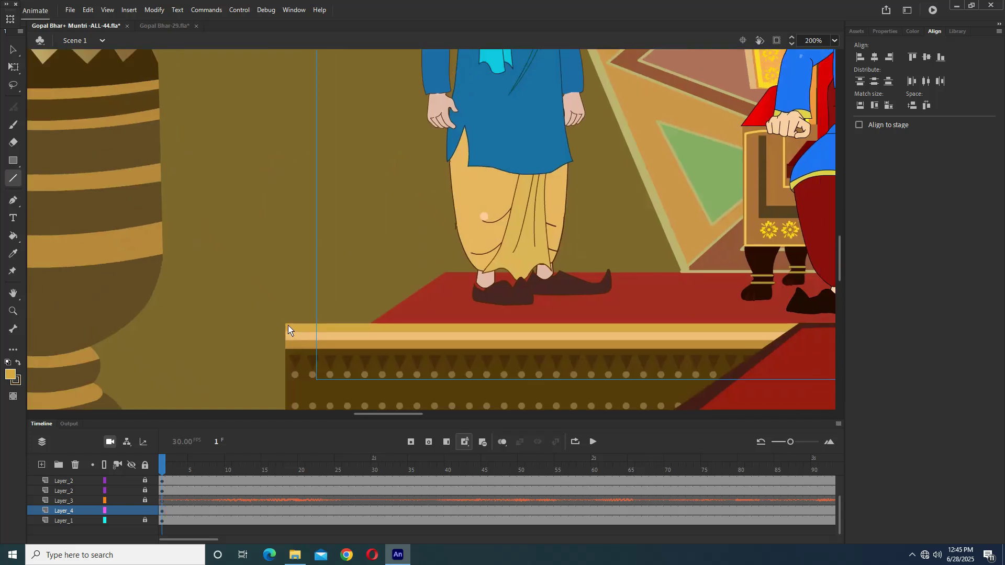
left_click(129, 510)
left_click(130, 510)
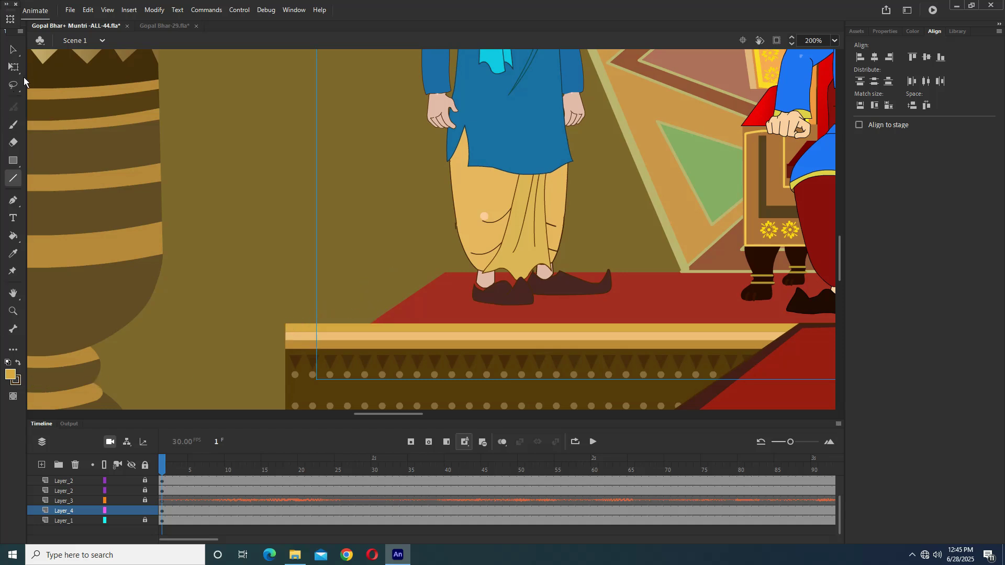
left_click(19, 382)
left_click(104, 422)
- Hide both Layer_2 layers, Layer_3, Chair and RAJA_K_C to isolate the background, and show all layers again
left_click(132, 490)
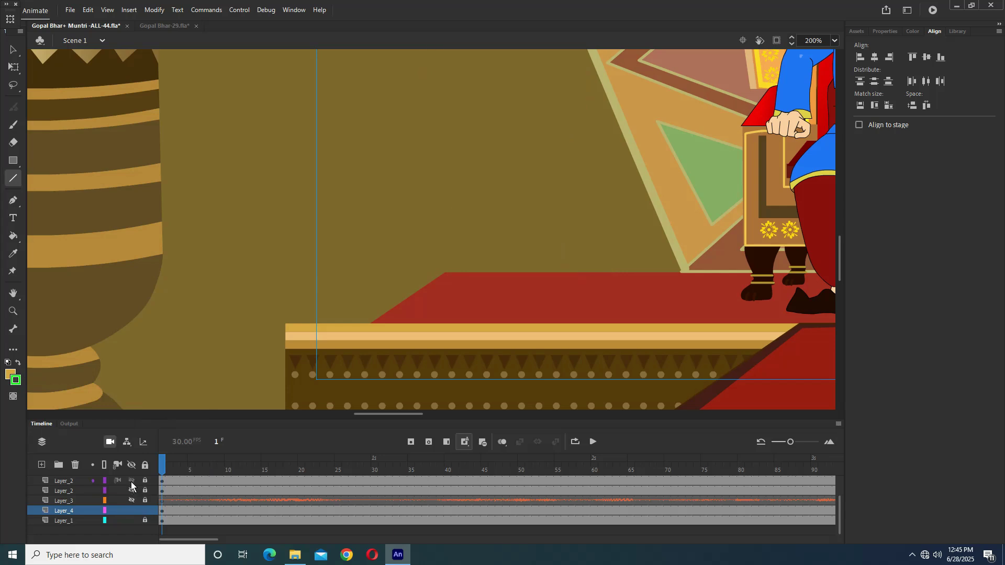
scroll(134, 482, "up", 1)
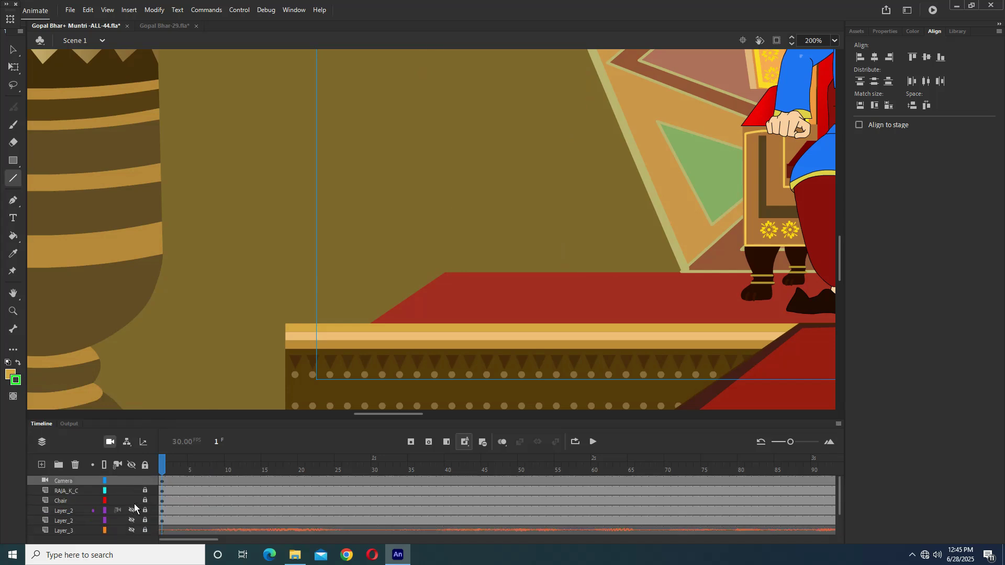
left_click(132, 500)
left_click(132, 490)
left_click(132, 483)
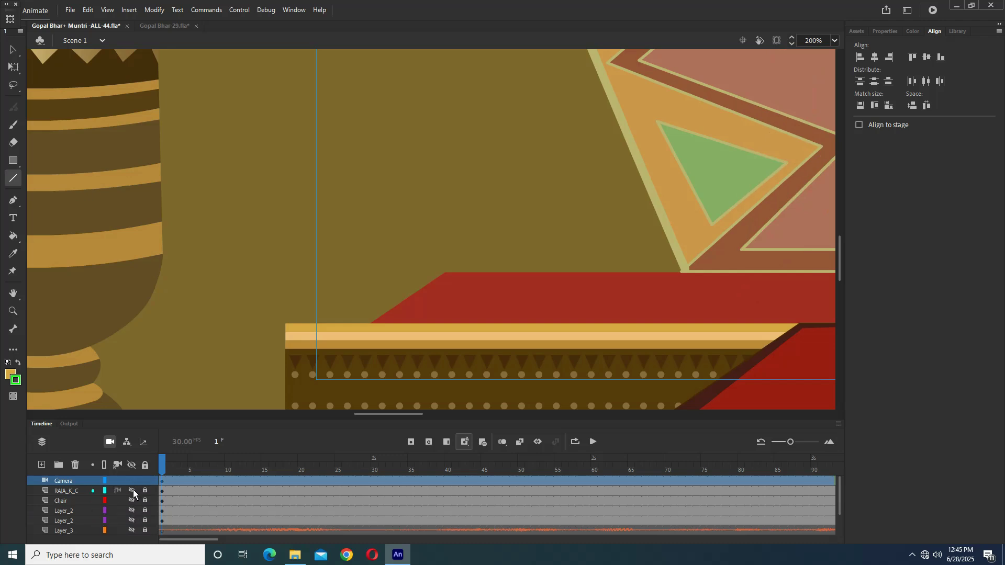
scroll(309, 306, "down", 4)
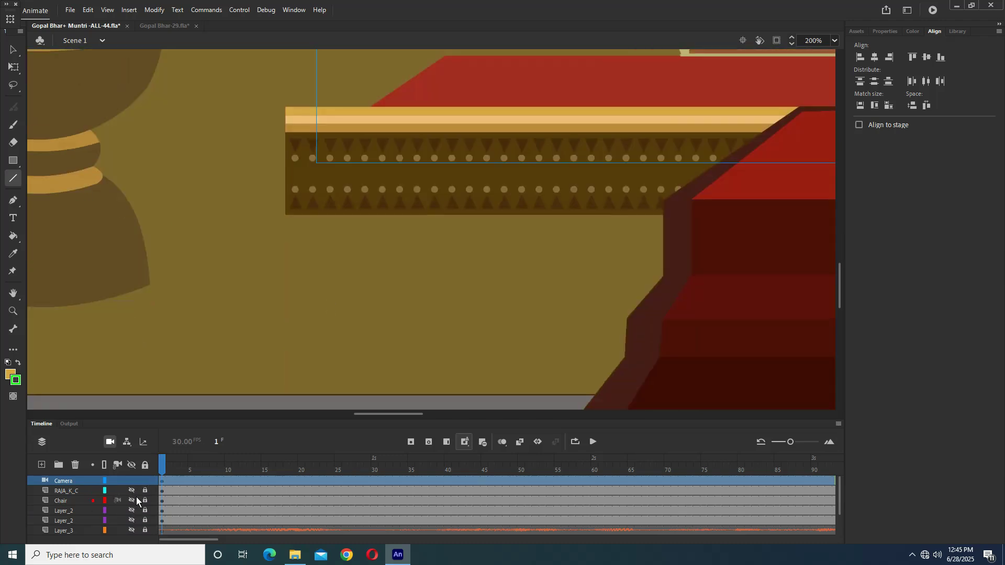
left_click(131, 464)
left_click(131, 464)
- Toggle the visibility of Layer_4 to check which artwork it holds, and select its contents at frame 1
left_click_drag(394, 277, 373, 315)
key("ctrl+minus")
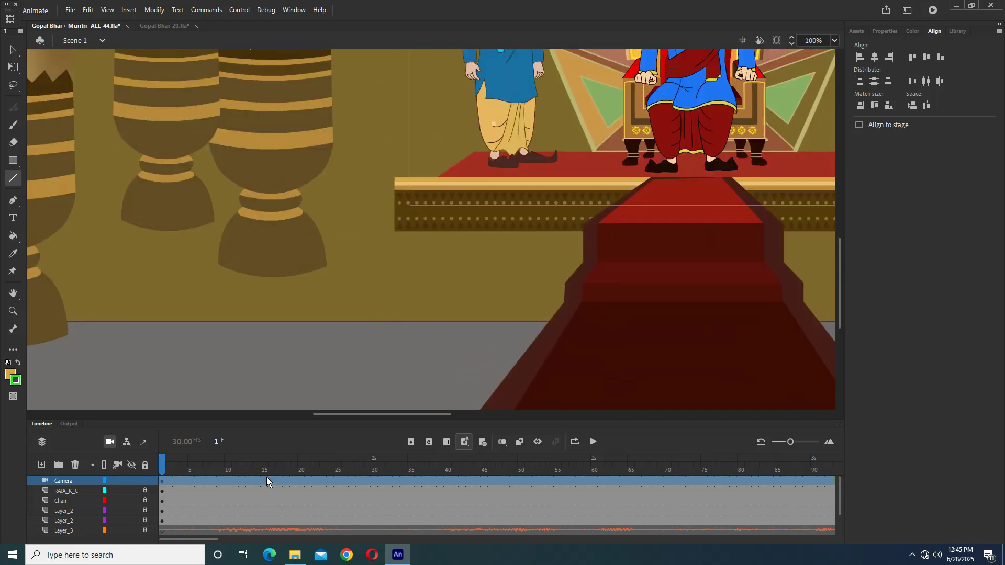
scroll(144, 523, "down", 1)
left_click(129, 490)
left_click(130, 491)
left_click(131, 511)
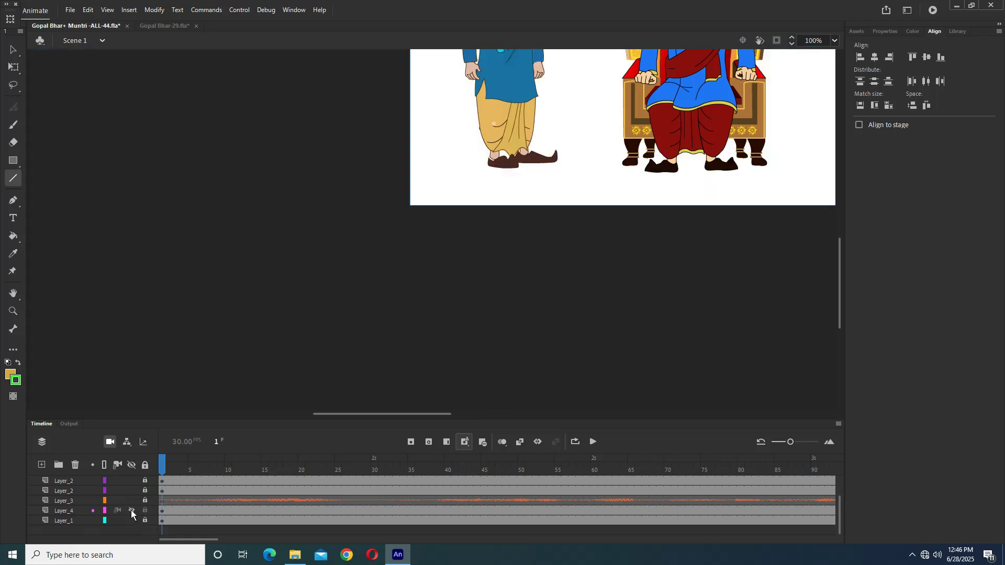
left_click(132, 510)
left_click(131, 511)
left_click(132, 510)
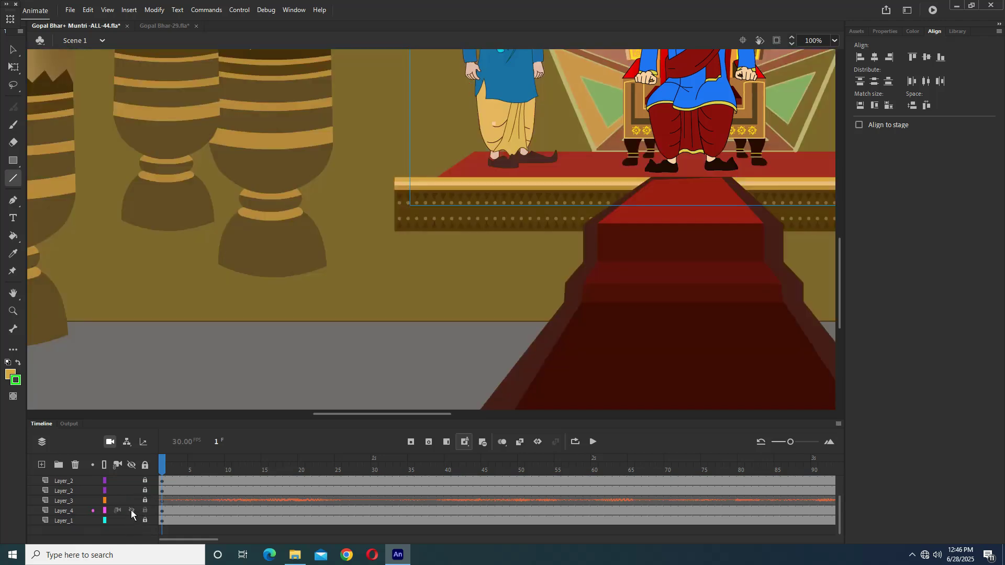
left_click(162, 512)
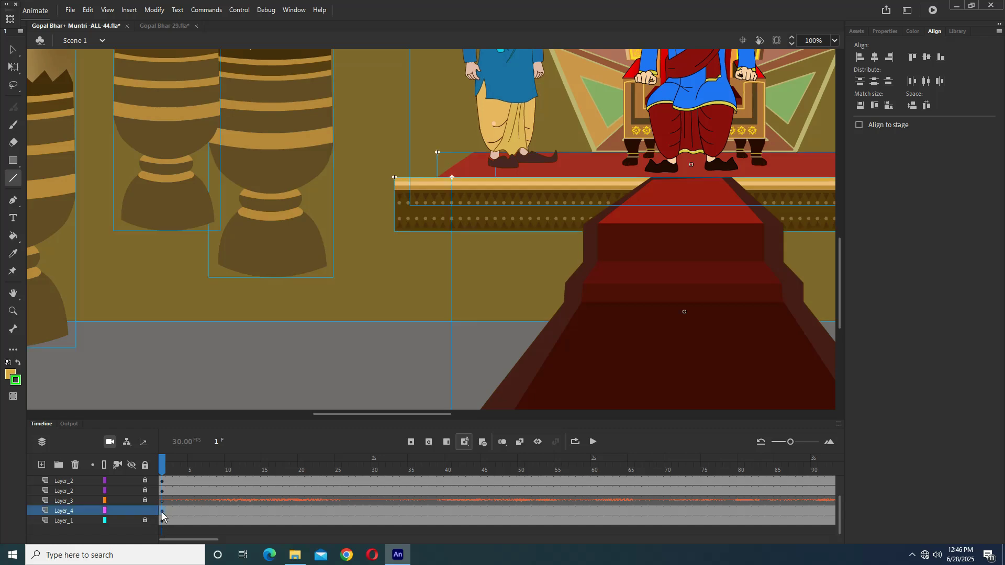
- Inspect the scene at the Layer_2 keyframe on frame 109 and at the preceding frame 108
left_click_drag(186, 540, 223, 547)
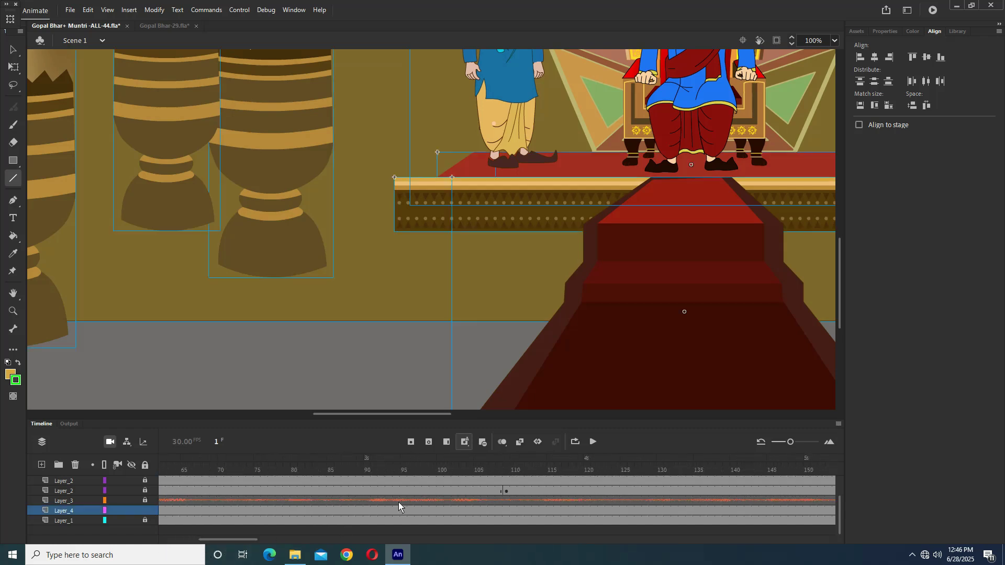
left_click(507, 492)
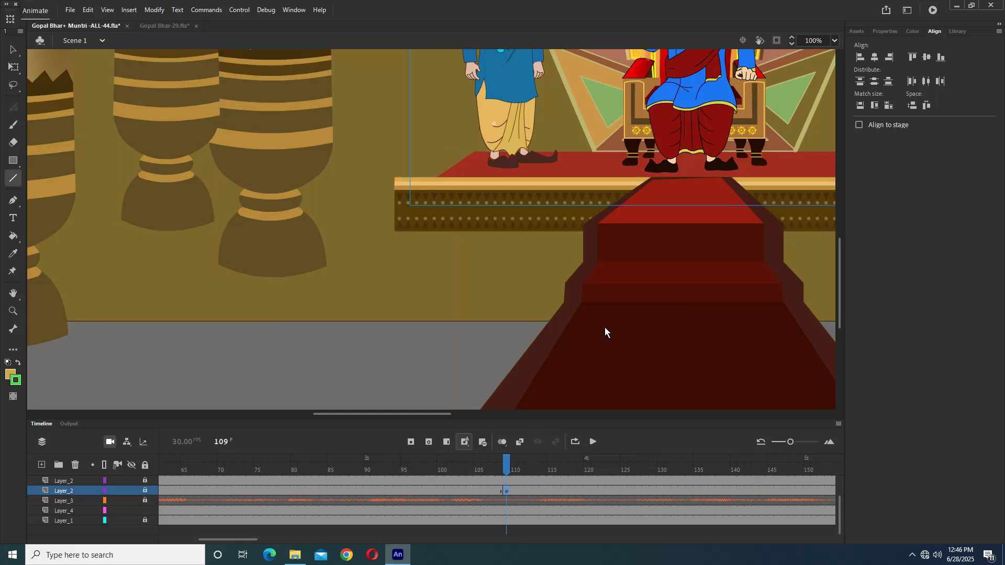
left_click_drag(506, 463, 500, 462)
key("ctrl+minus")
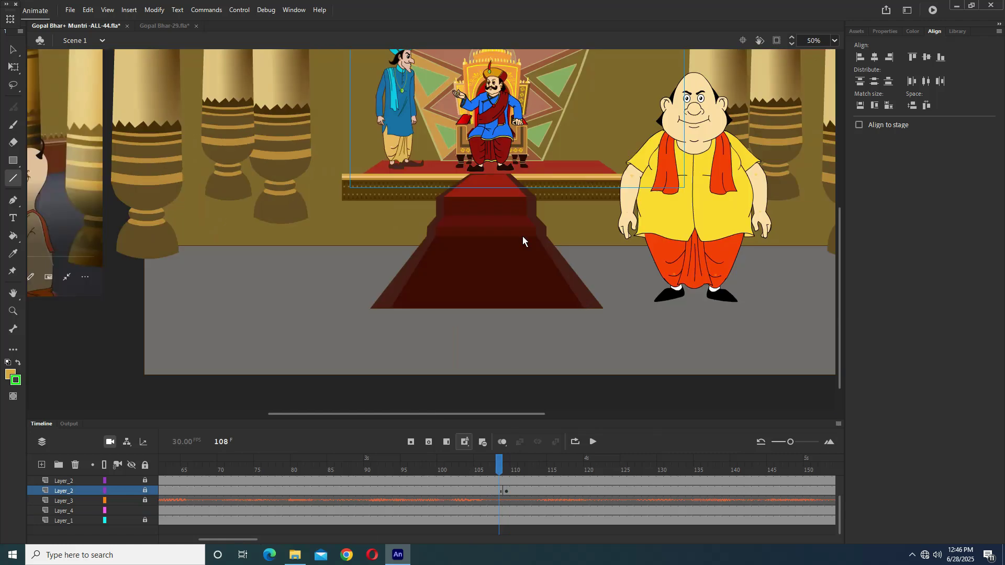
left_click_drag(522, 236, 535, 247)
- Remove all frames after frame 1 from both Layer_2 layers, Layer_3, Layer_4 and Layer_1, and return to frame 1
left_click_drag(207, 540, 165, 540)
left_click_drag(168, 481, 985, 552)
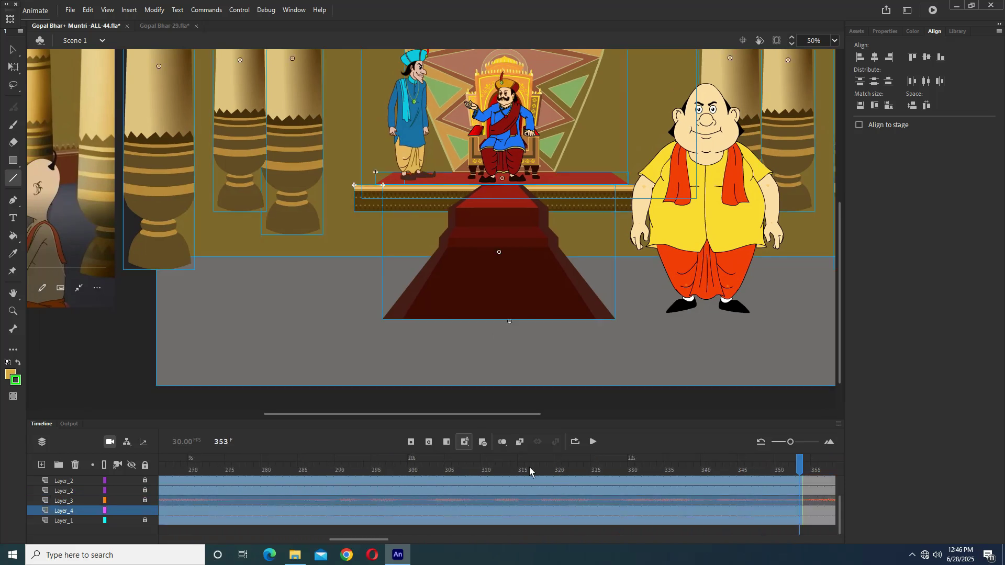
left_click(481, 443)
left_click_drag(367, 539, 196, 539)
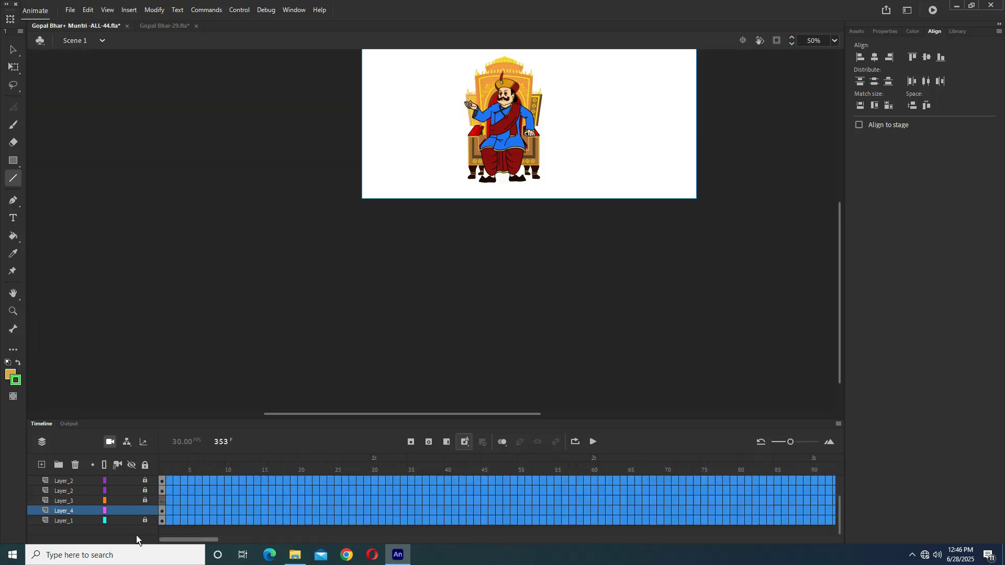
left_click(165, 465)
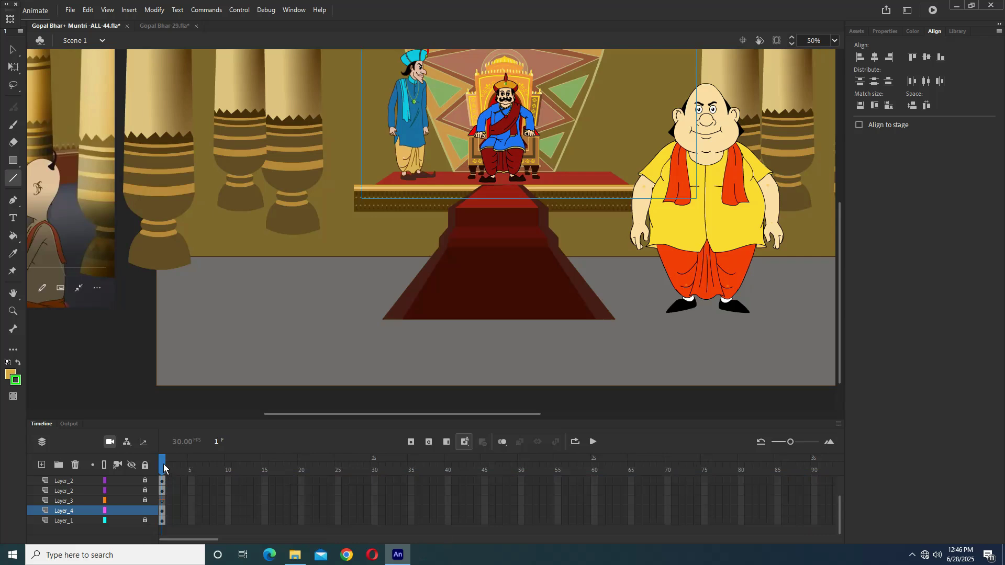
- Remove all frames after frame 1 from the Camera, RAJA_K_C and Chair layers, and save the file
left_click_drag(212, 538, 140, 541)
left_click(195, 493)
scroll(195, 493, "up", 1)
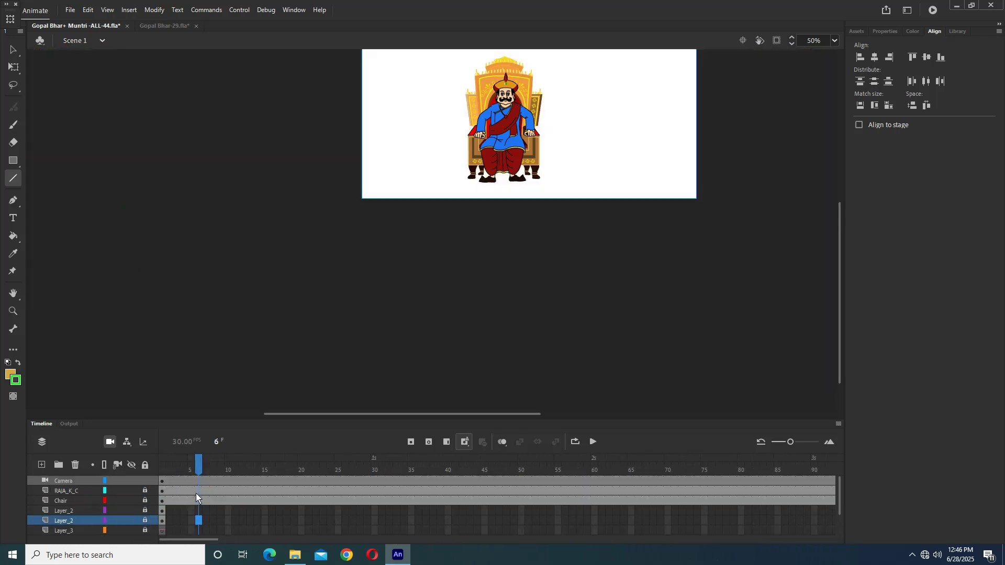
left_click_drag(177, 482, 1004, 523)
left_click_drag(838, 497, 799, 518)
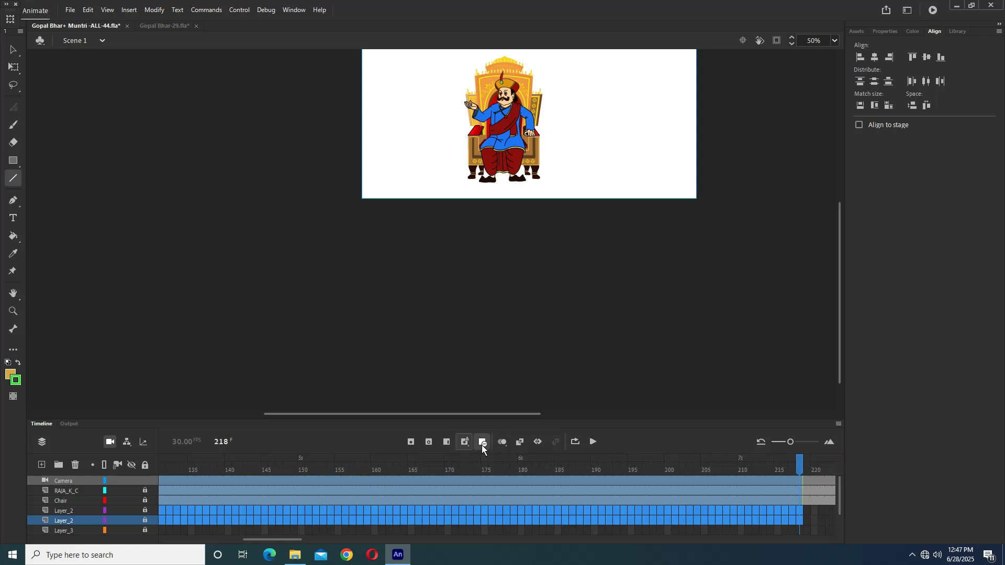
left_click(481, 445)
left_click(482, 445)
key("ctrl+s")
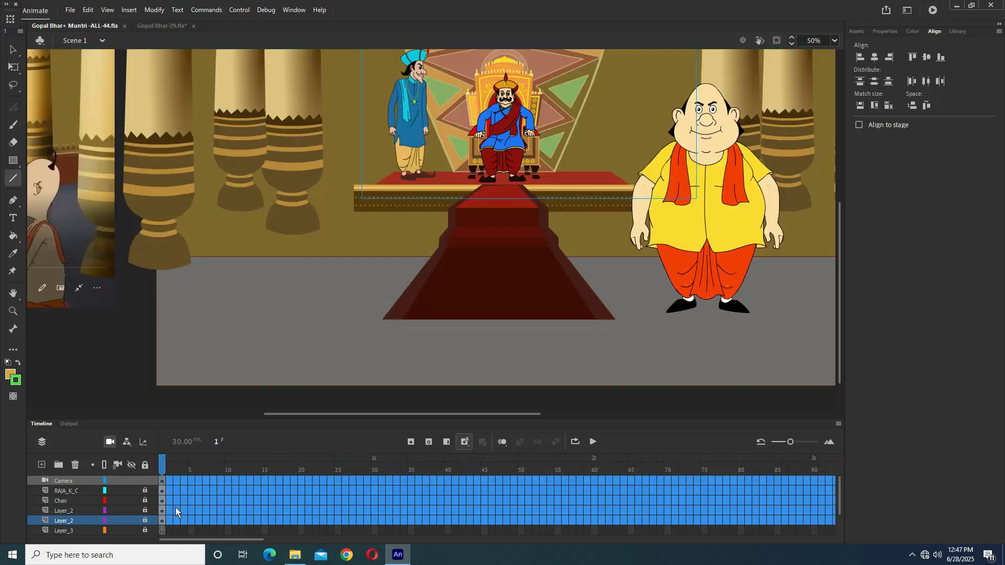
- Toggle the visibility of Layer_4 and select its contents at frame 1 to check which artwork it holds
scroll(176, 512, "down", 1)
left_click(134, 508)
left_click(134, 508)
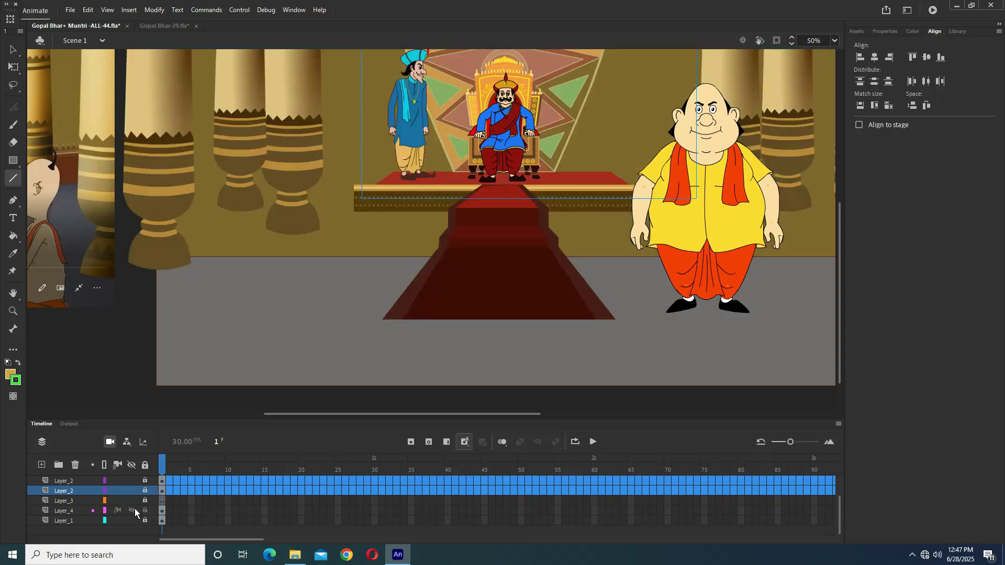
left_click(163, 518)
left_click(163, 511)
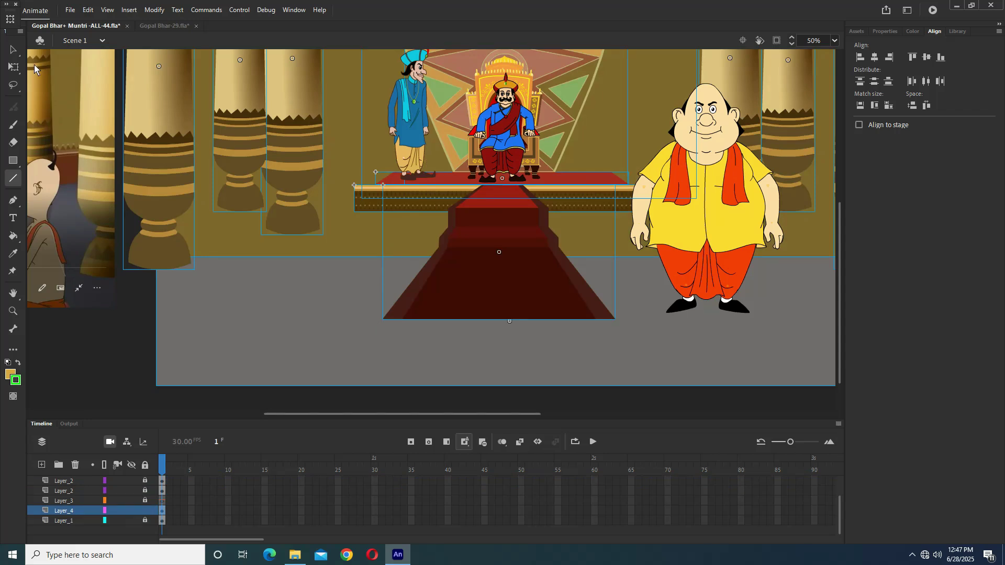
- Duplicate the red carpet on the throne platform and align the copy's left corner with the left edge of the step front
key("v")
key("ctrl+=")
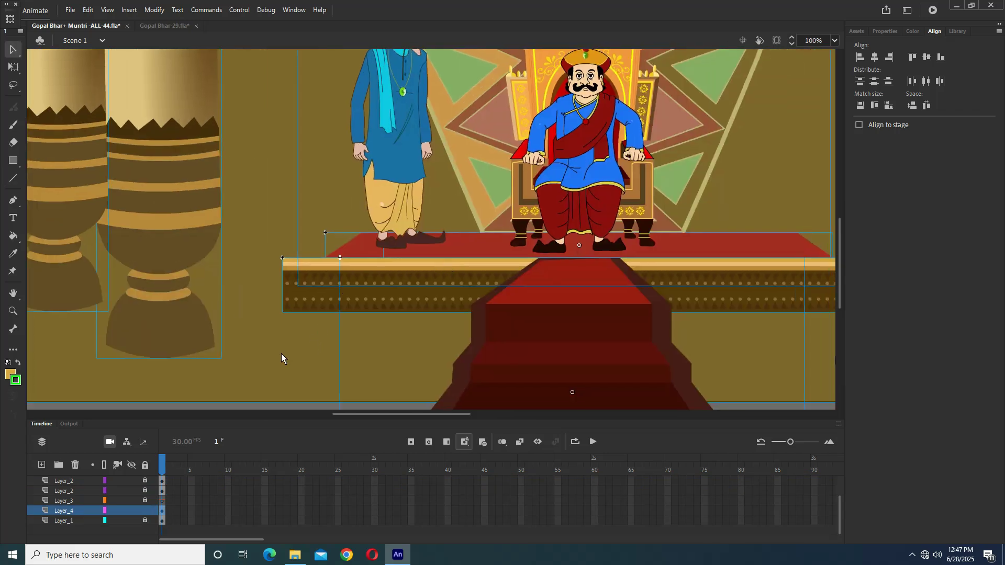
left_click_drag(293, 404, 344, 301)
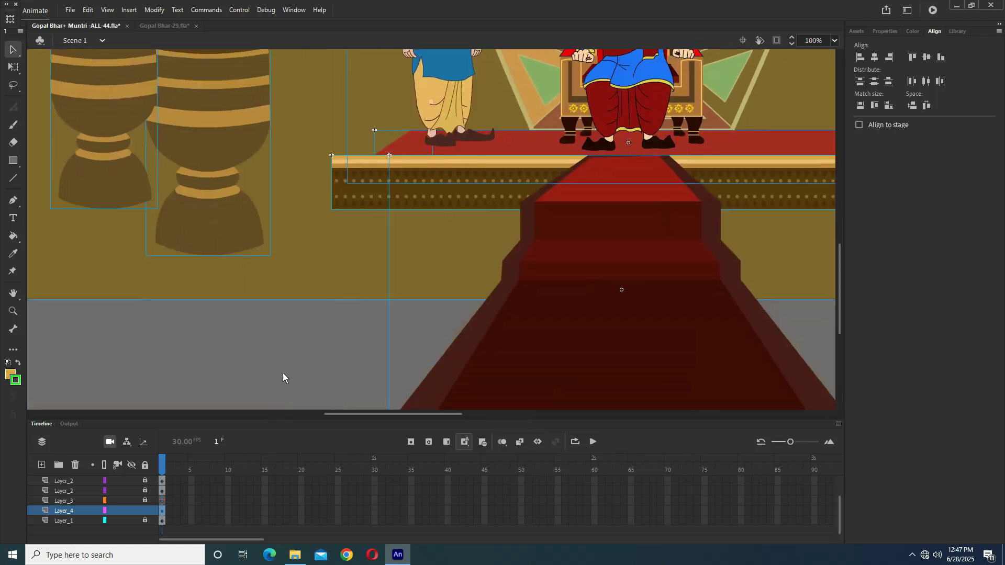
left_click_drag(276, 257, 526, 330)
scroll(193, 265, "left", 5)
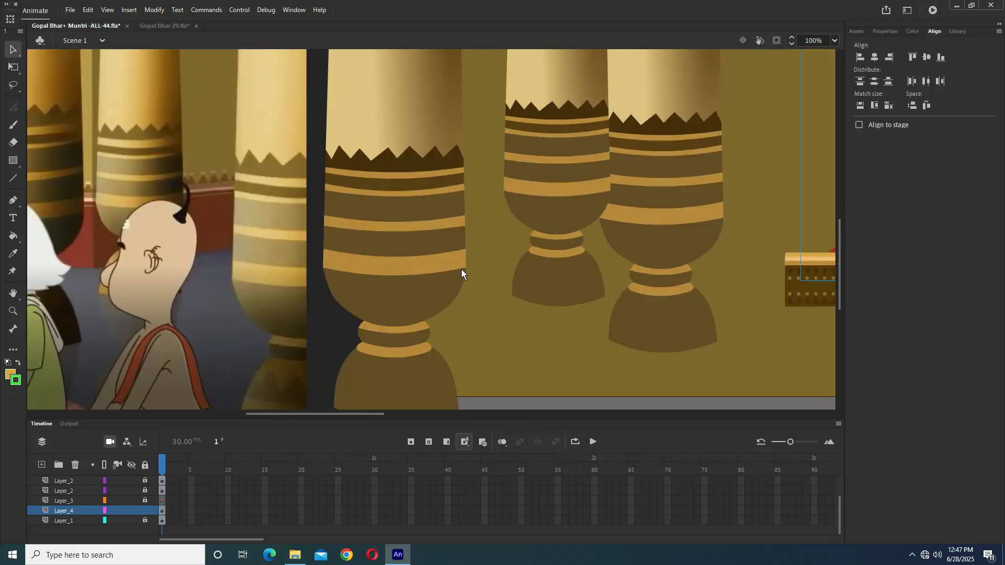
scroll(536, 265, "right", 12)
scroll(458, 254, "up", 3, "ctrl")
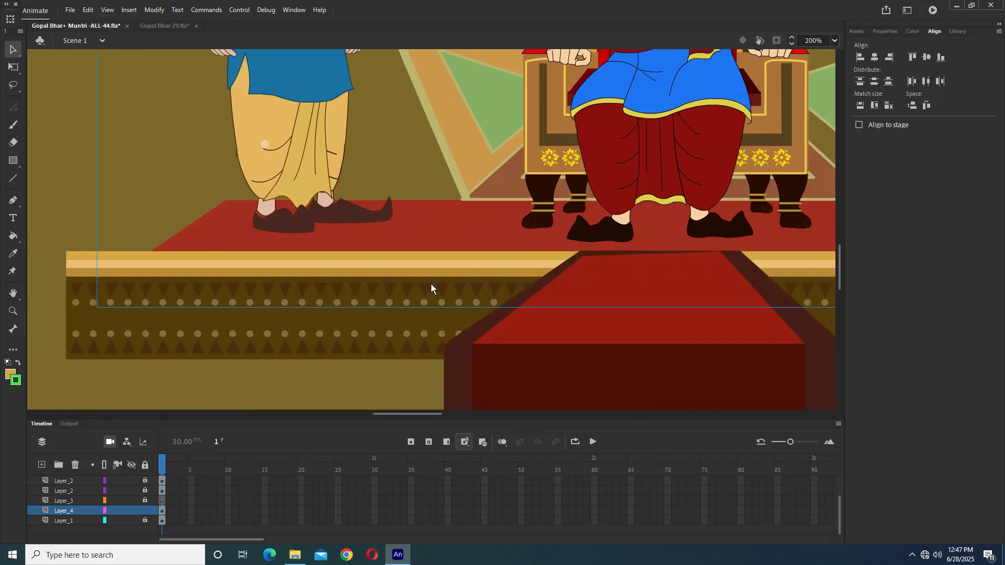
left_click_drag(445, 246, 351, 236)
left_click_drag(585, 275, 310, 274)
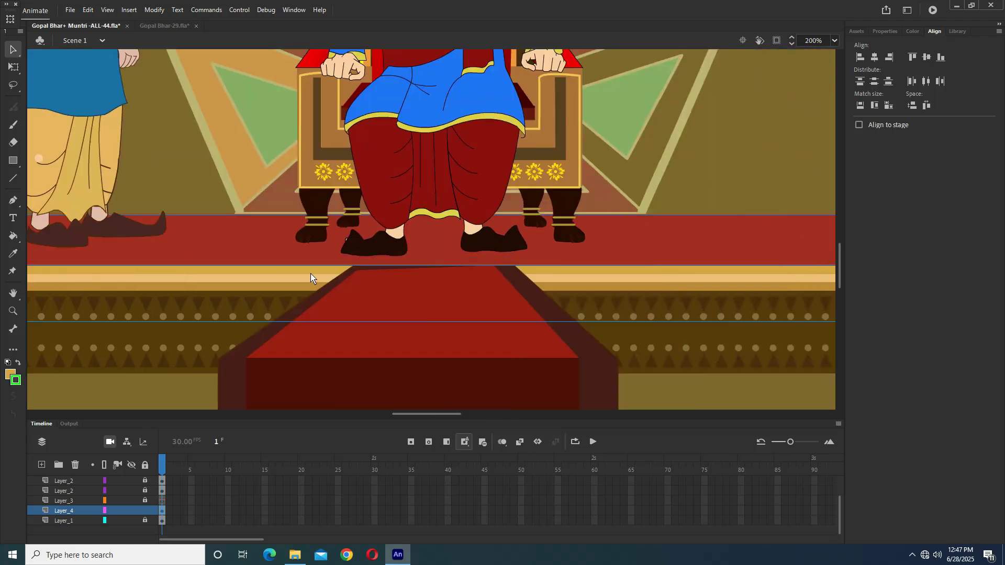
- Hide both Layer_2 layers and Layer_3 to clear the view of the platform's right end
scroll(310, 277, "right", 5)
scroll(627, 241, "right", 5)
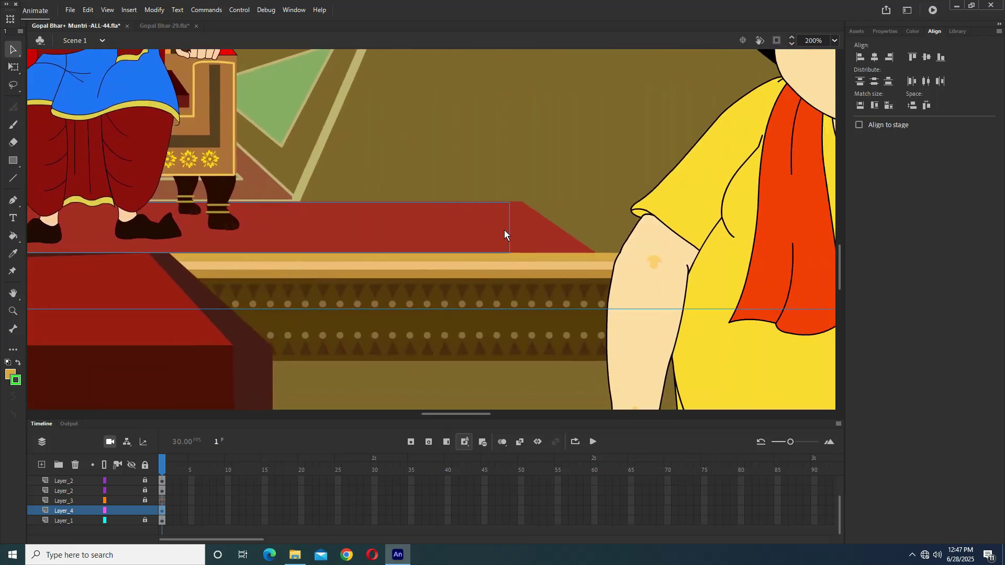
key("ctrl+minus")
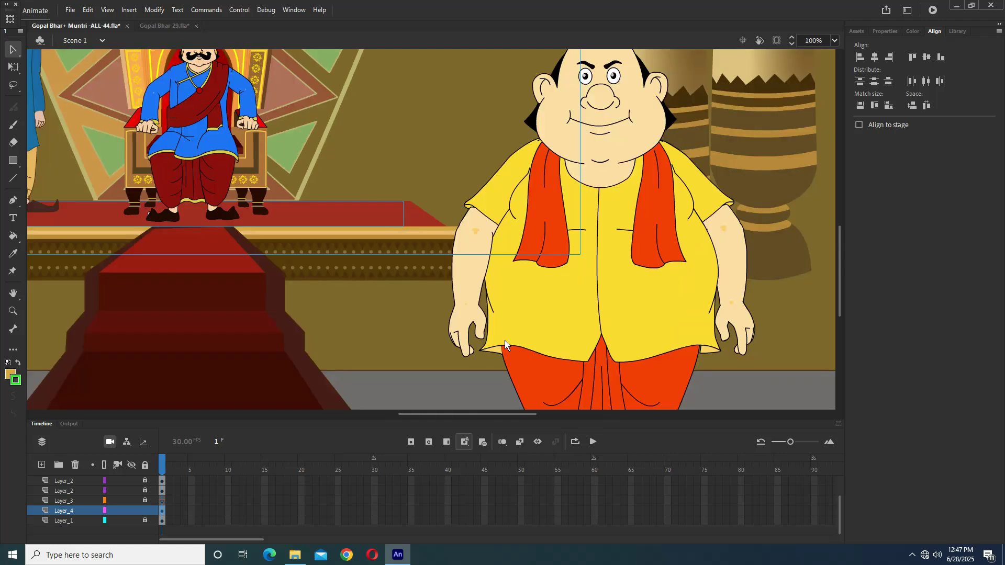
left_click_drag(424, 339, 522, 297)
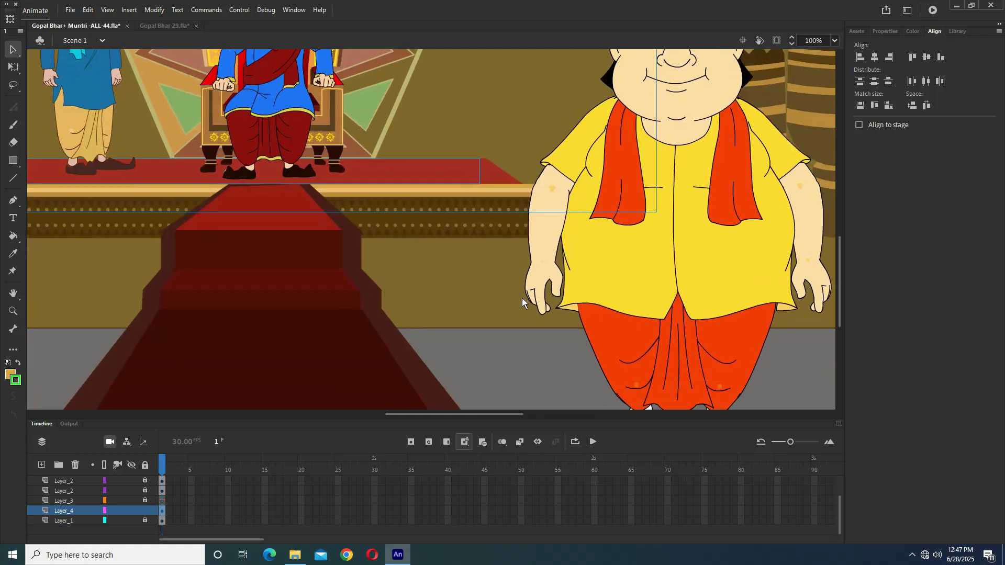
left_click(131, 491)
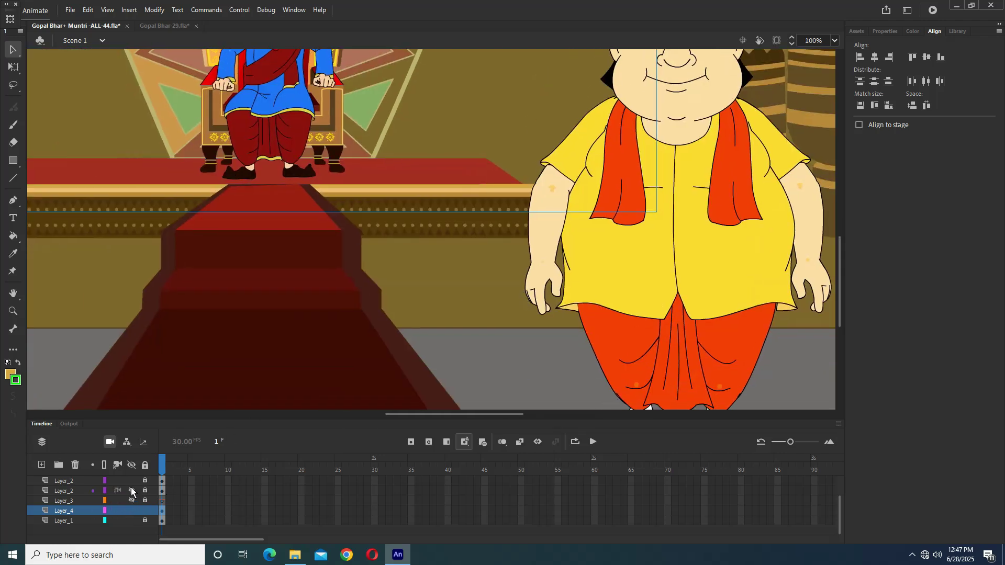
left_click(131, 480)
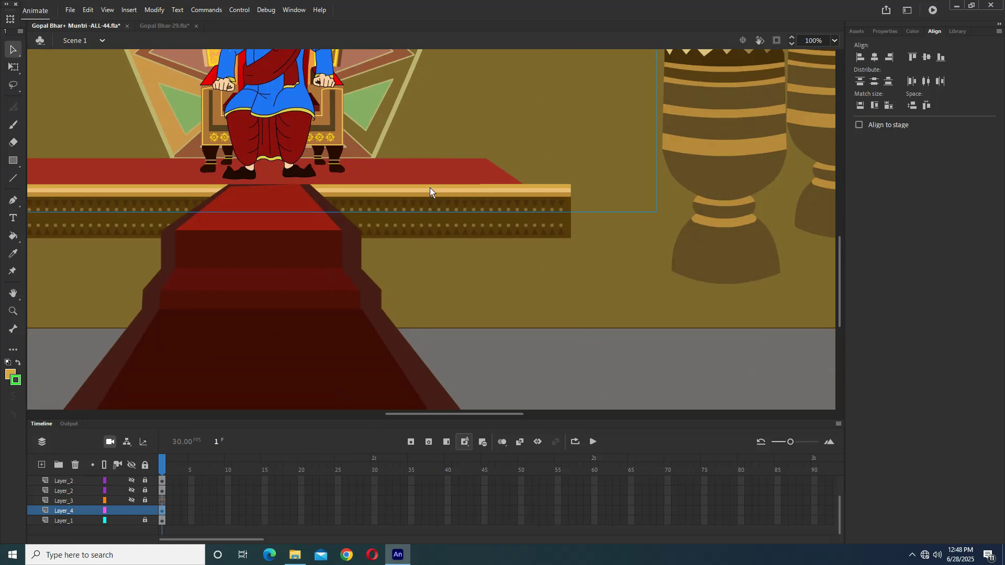
- Stretch the carpet copy horizontally with Free Transform until its right corner meets the right edge of the step front
left_click_drag(390, 177, 433, 235)
left_click(432, 235)
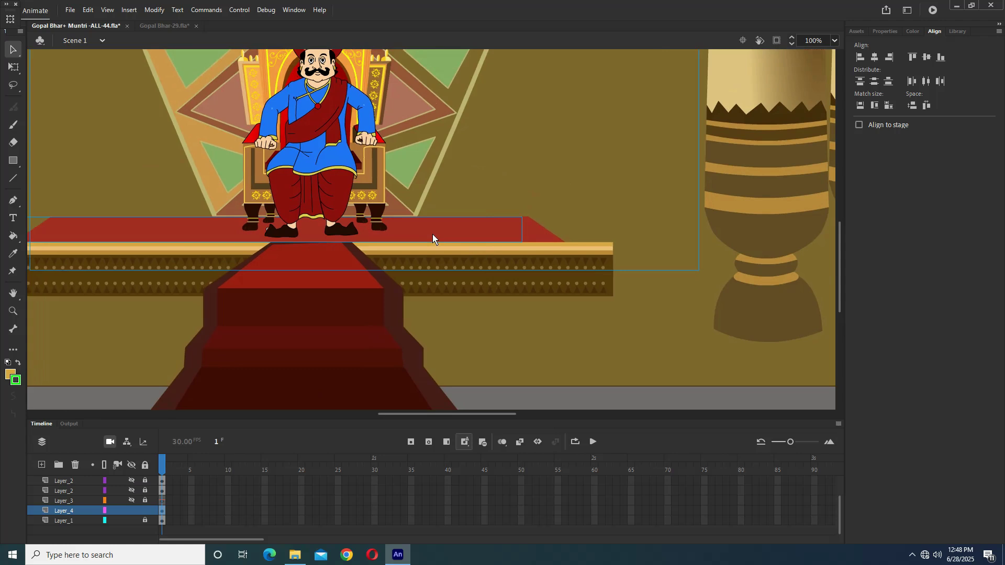
scroll(434, 235, "left", 2)
scroll(434, 236, "down", 1)
key("q")
left_click(445, 225)
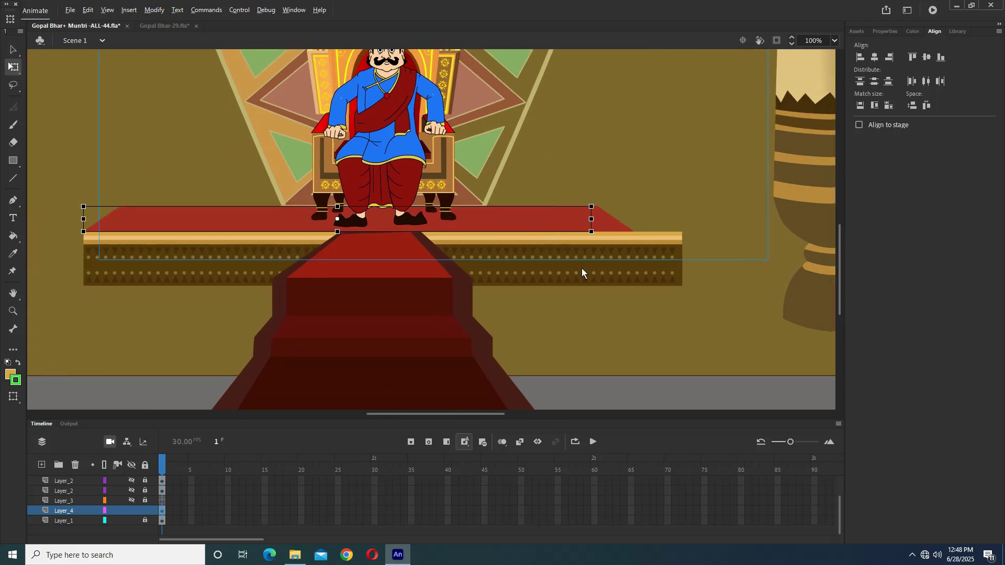
left_click_drag(592, 219, 682, 221)
scroll(651, 221, "up", 6)
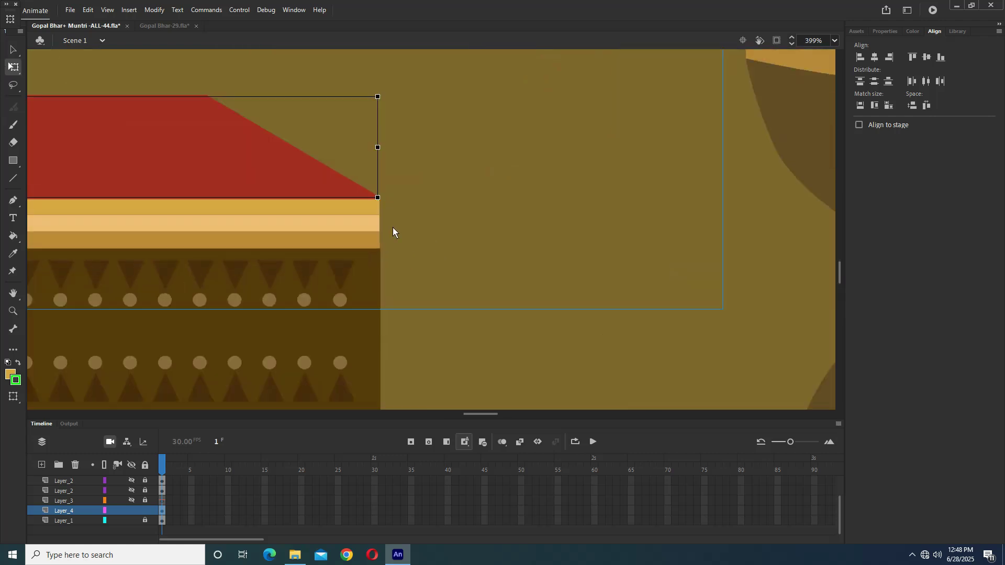
scroll(329, 203, "up", 3)
left_click_drag(436, 124, 494, 207)
left_click_drag(485, 171, 486, 172)
left_click_drag(269, 212, 502, 253)
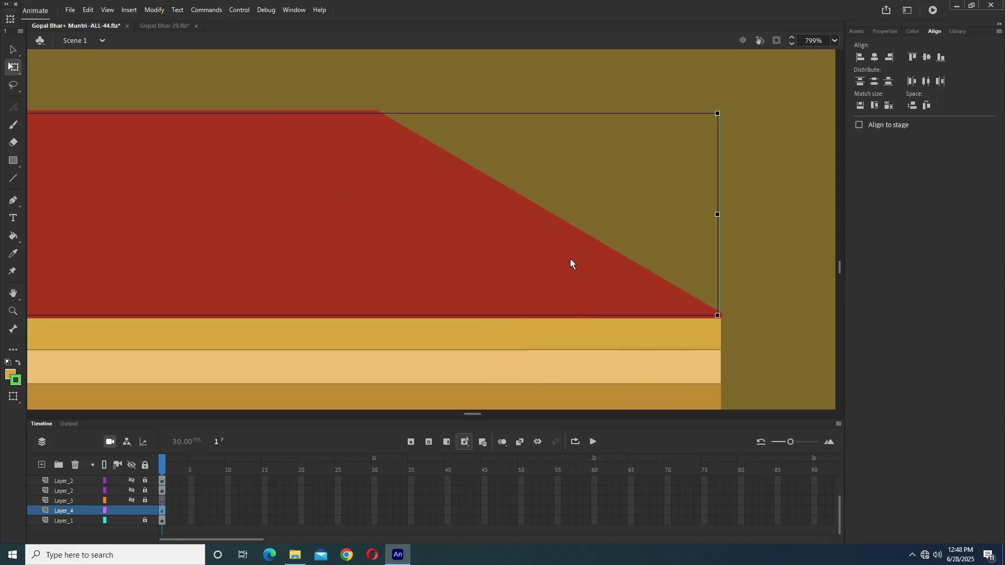
- Raise the top edge of the carpet copy so it extends slightly behind the original carpet
left_click_drag(209, 194, 618, 263)
left_click_drag(315, 264, 422, 244)
key("ctrl+minus")
key("ctrl+minus")
left_click_drag(320, 262, 491, 289)
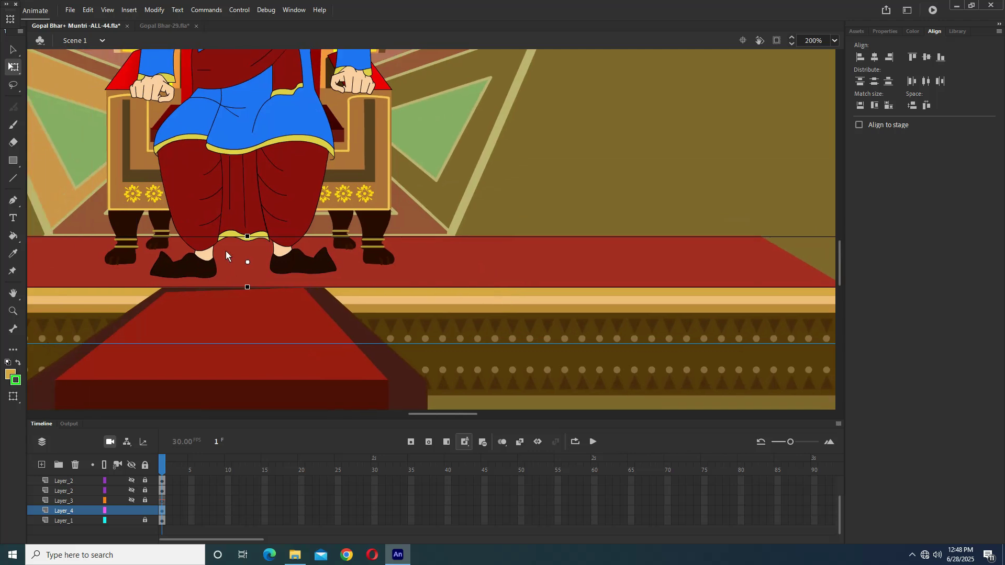
left_click_drag(249, 237, 249, 225)
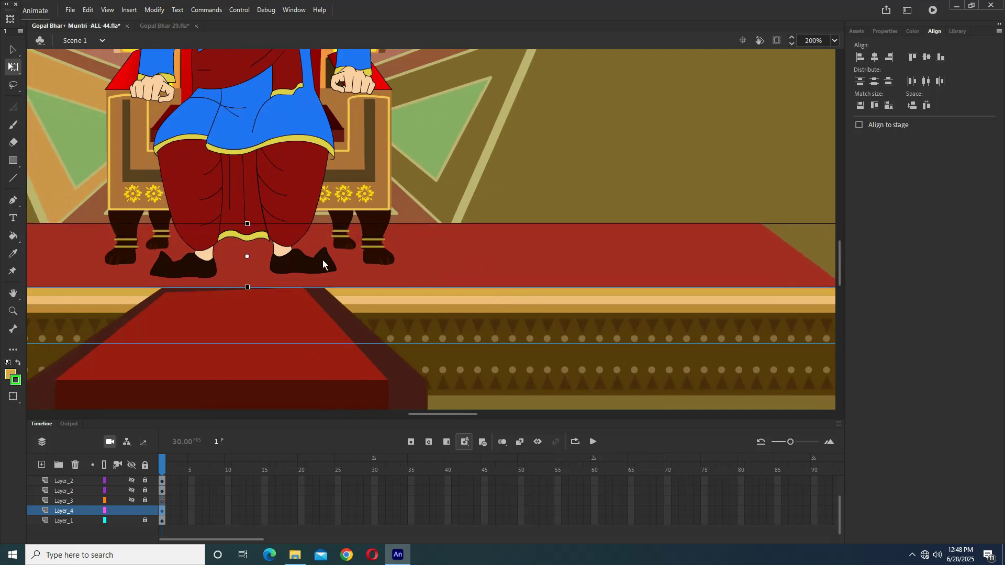
scroll(369, 265, "down", 1)
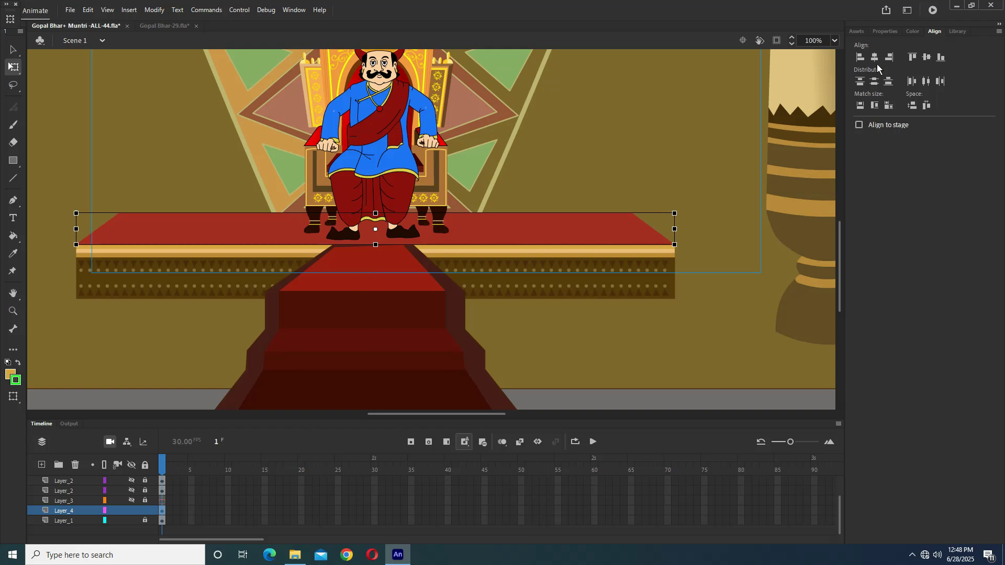
- Break the stretched carpet copy apart and fill it with the gold colour sampled from the platform in the reference image
left_click(885, 30)
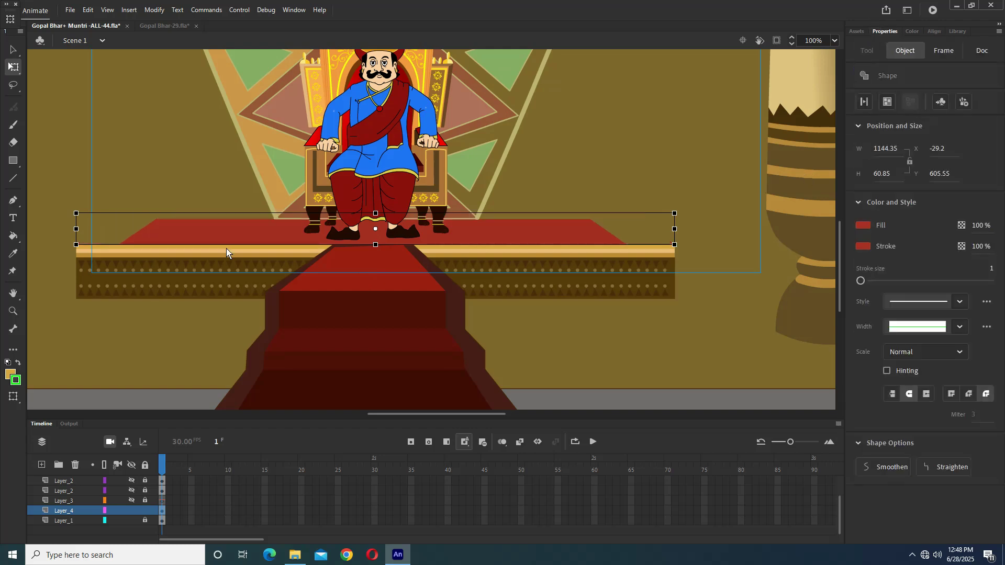
scroll(458, 258, "left", 6)
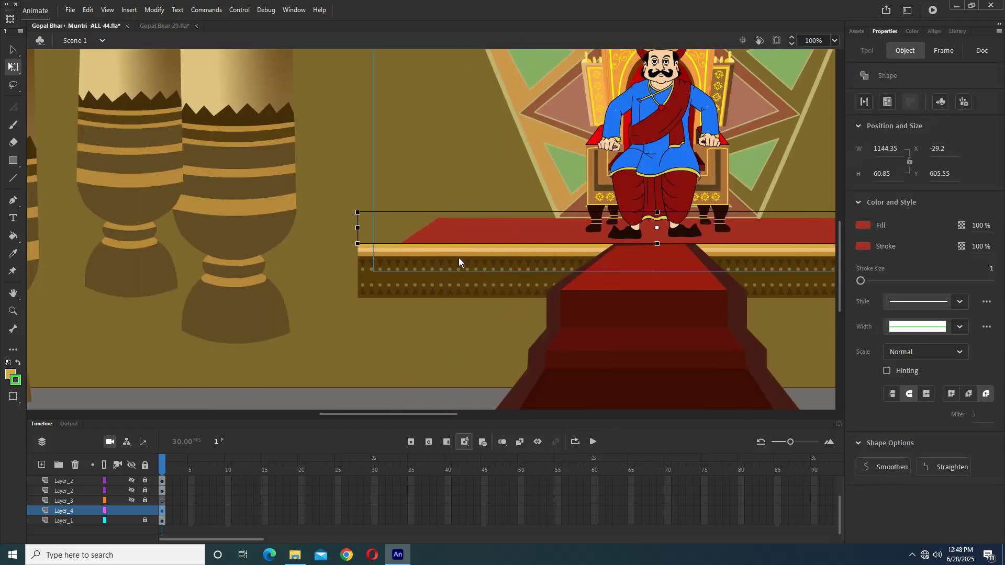
scroll(438, 264, "left", 10)
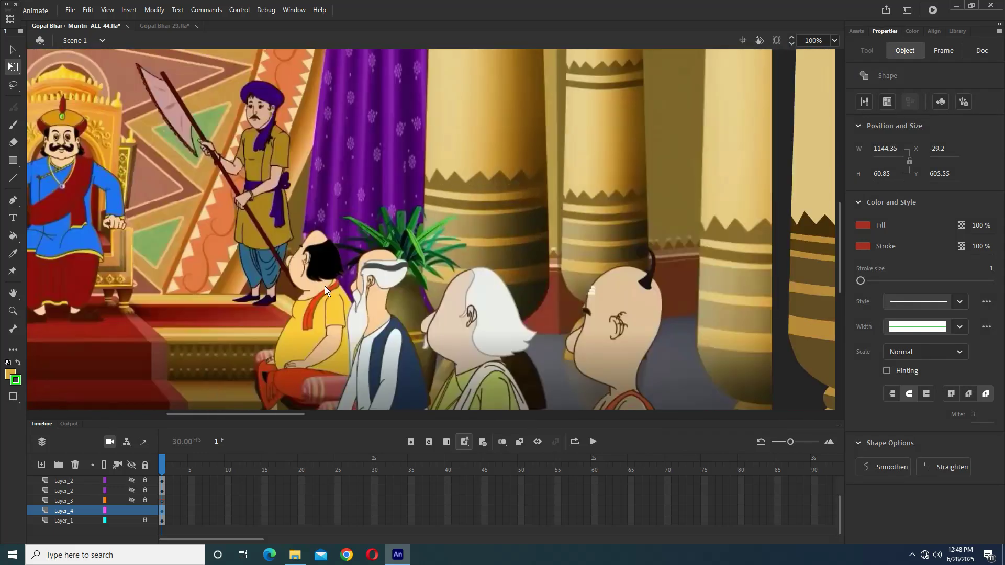
left_click(13, 254)
left_click(175, 300)
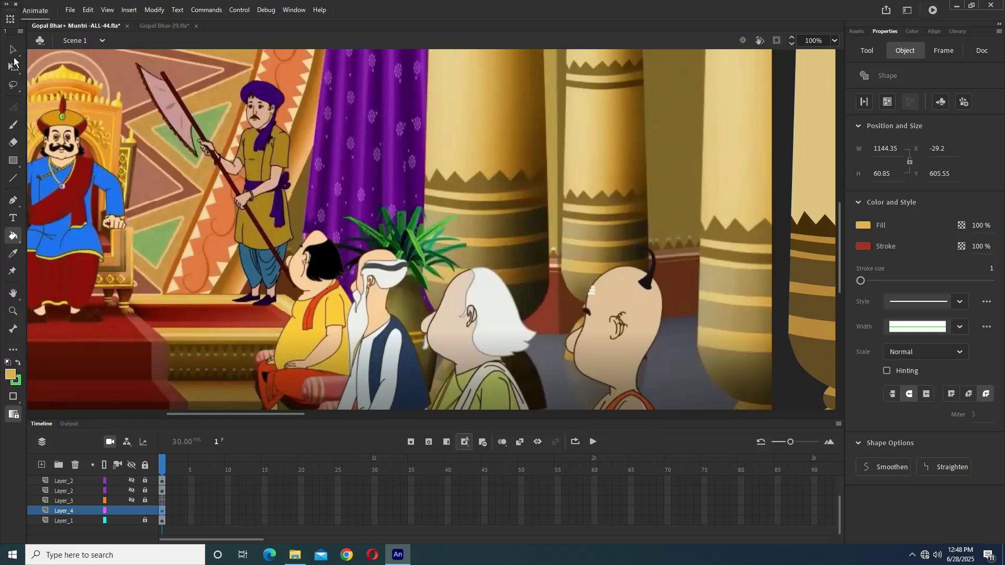
- Move the original red carpet and the back wall upward to expose the gold platform shape
left_click(14, 50)
scroll(290, 254, "right", 4)
scroll(290, 254, "right", 8)
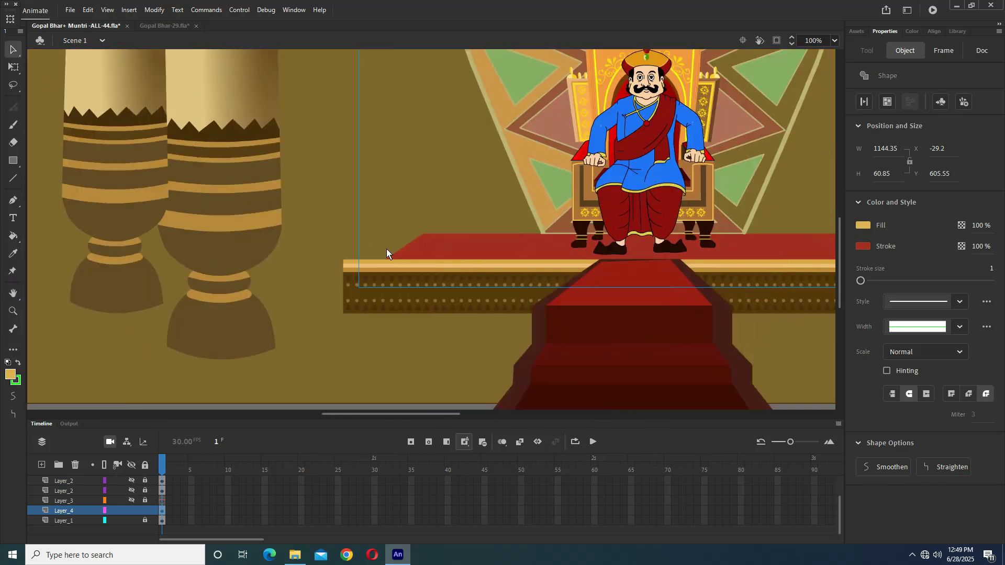
left_click(419, 256)
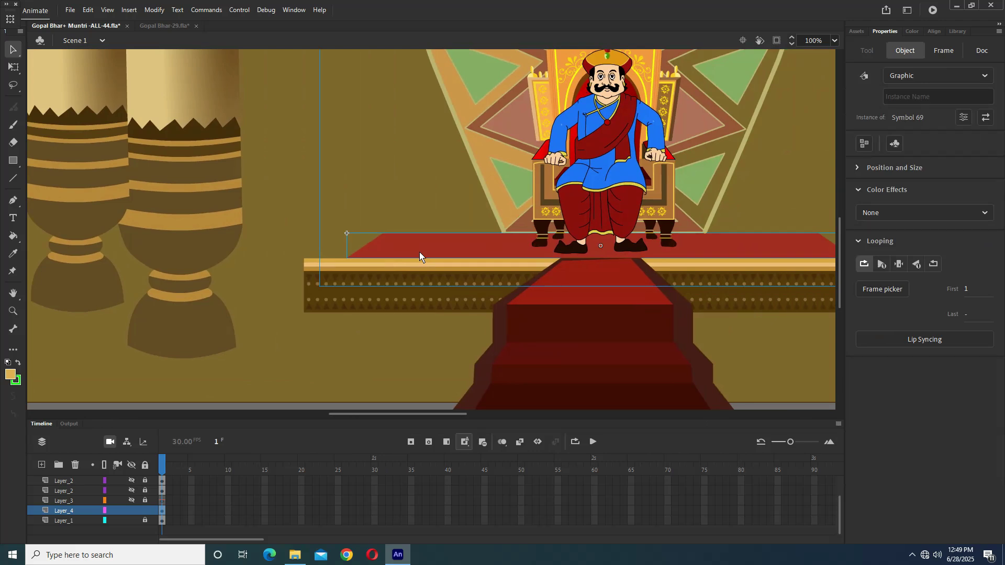
left_click(432, 236)
left_click_drag(422, 265, 445, 84)
scroll(422, 242, "up", 1)
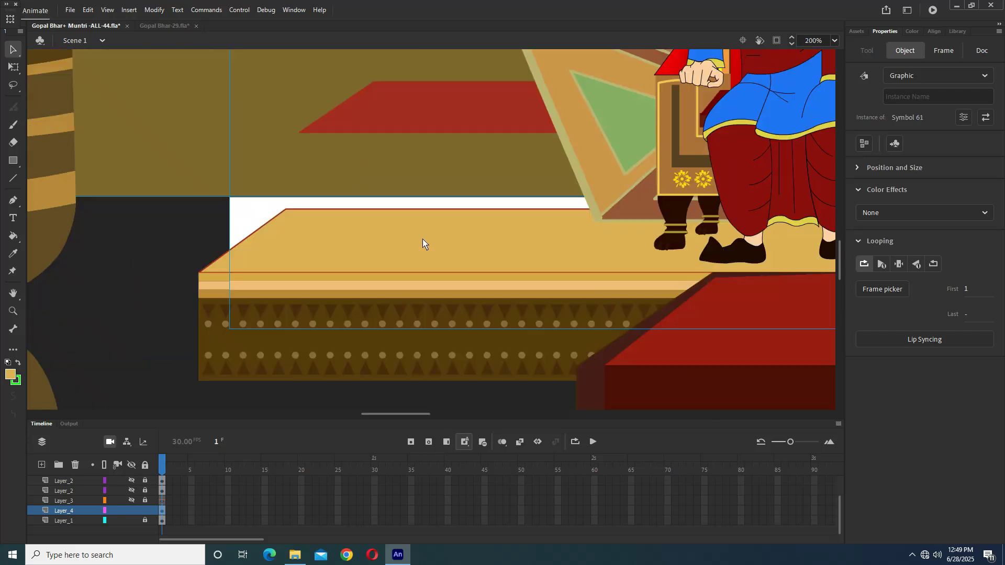
- Delete the red outline of the gold platform shape and convert its fill into a graphic symbol
left_click(465, 209)
double_click(465, 210)
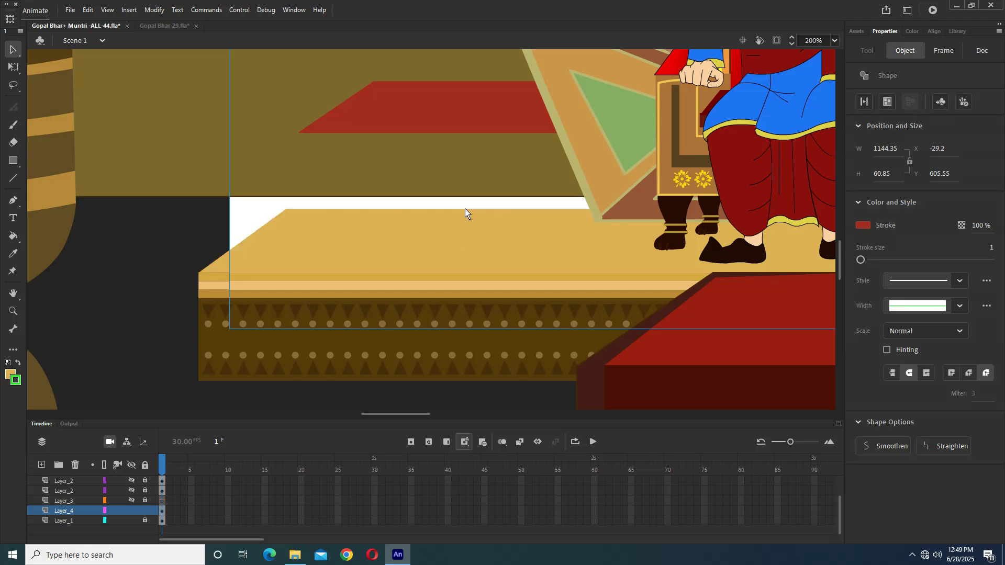
key("Delete")
left_click(416, 256)
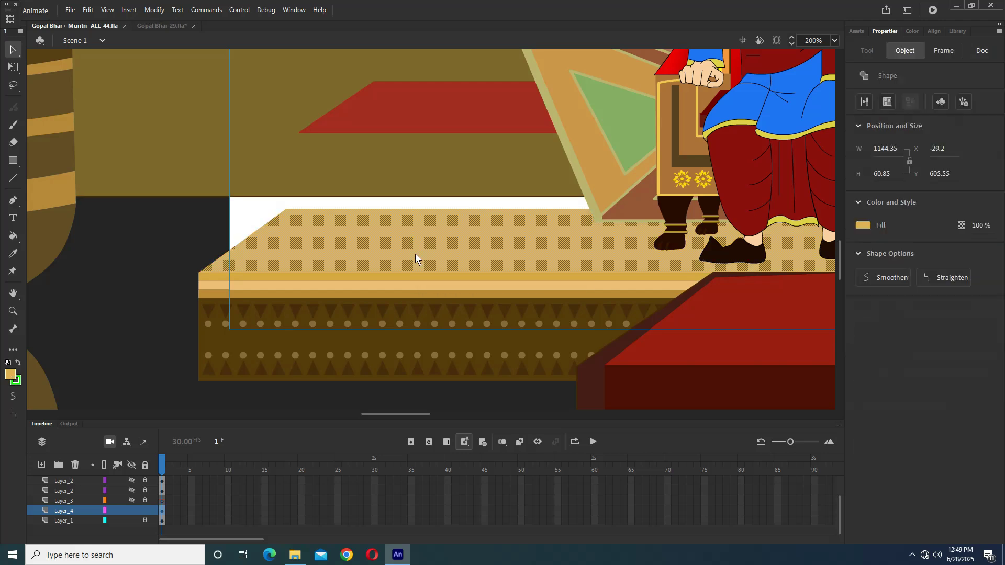
key("F8")
key("Return")
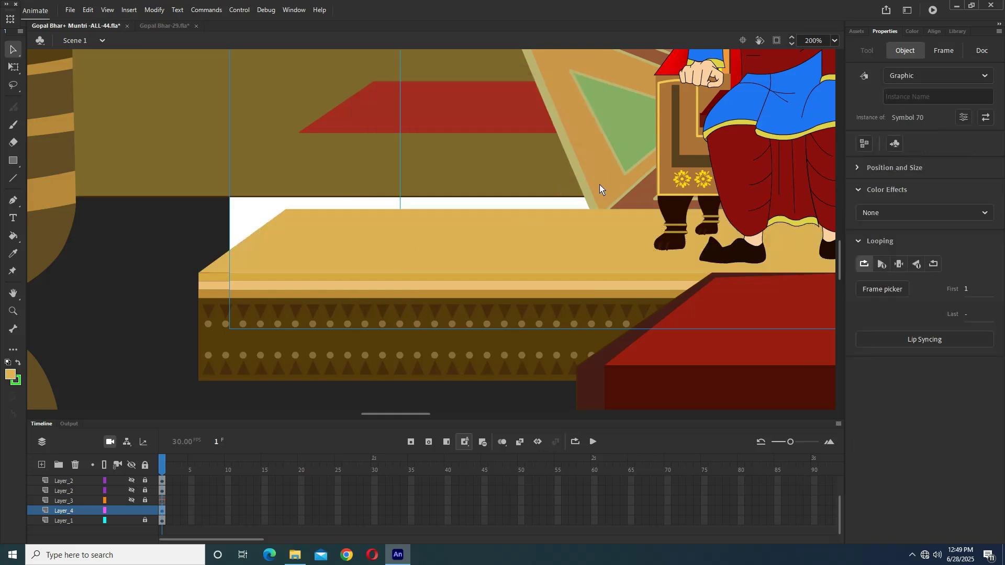
- Raise the pentagonal panel behind the throne to the platform's back edge and place the red carpet centrally on the gold platform
left_click(602, 164)
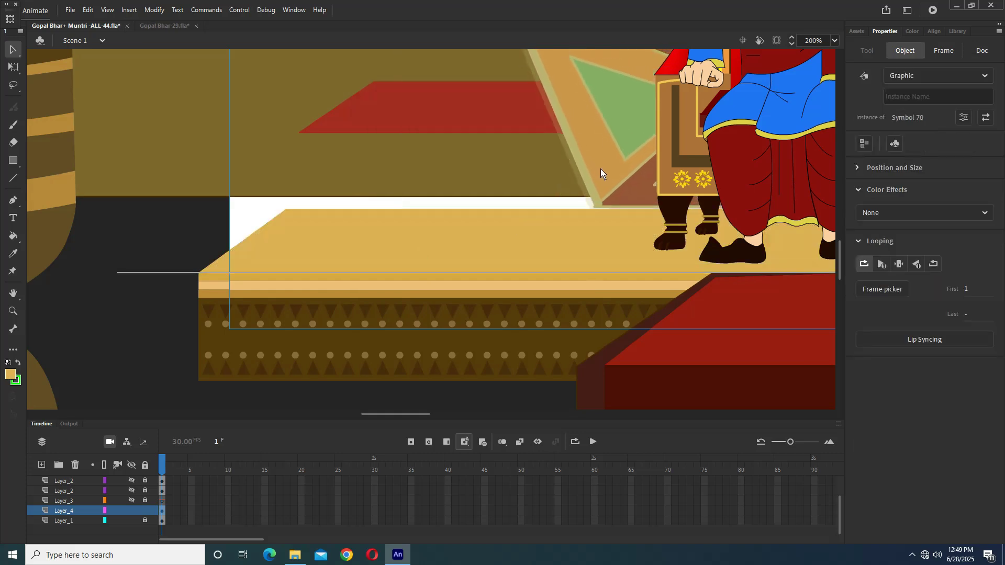
left_click(438, 118)
left_click_drag(438, 118, 420, 255)
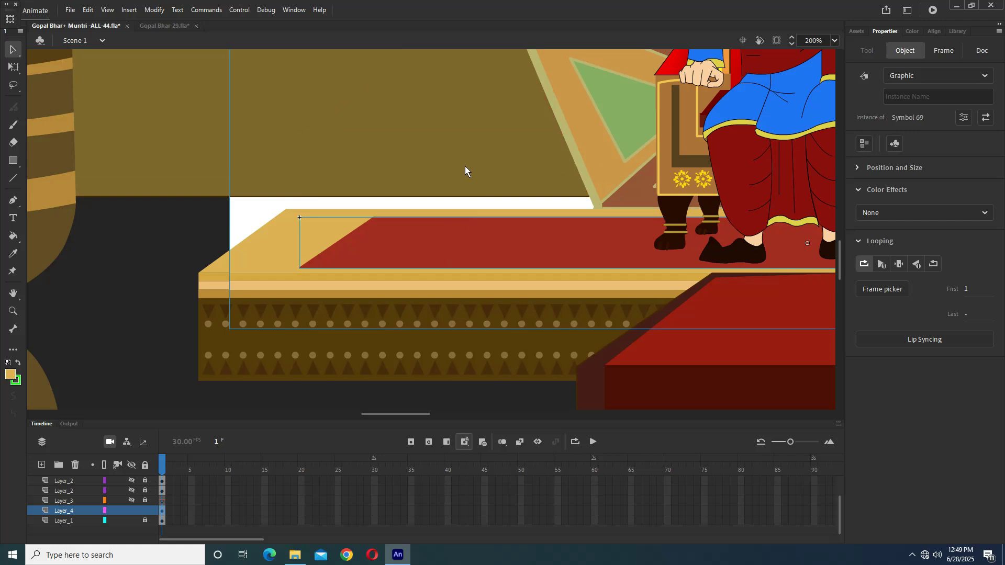
- Move the back wall down so its lower edge meets the grey floor behind the platform
key("ctrl+minus")
key("ctrl+minus")
key("ctrl+minus")
left_click(475, 114)
left_click_drag(475, 114, 470, 158)
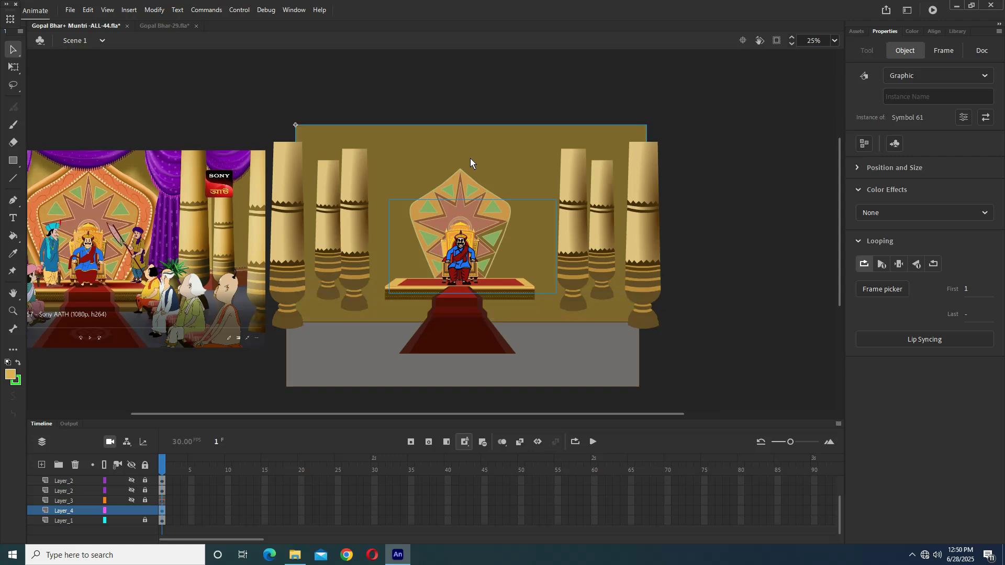
- Save the file and set the stroke colour to the brown-orange outline sampled from the reference panel
key("ctrl+s")
scroll(482, 203, "up", 5)
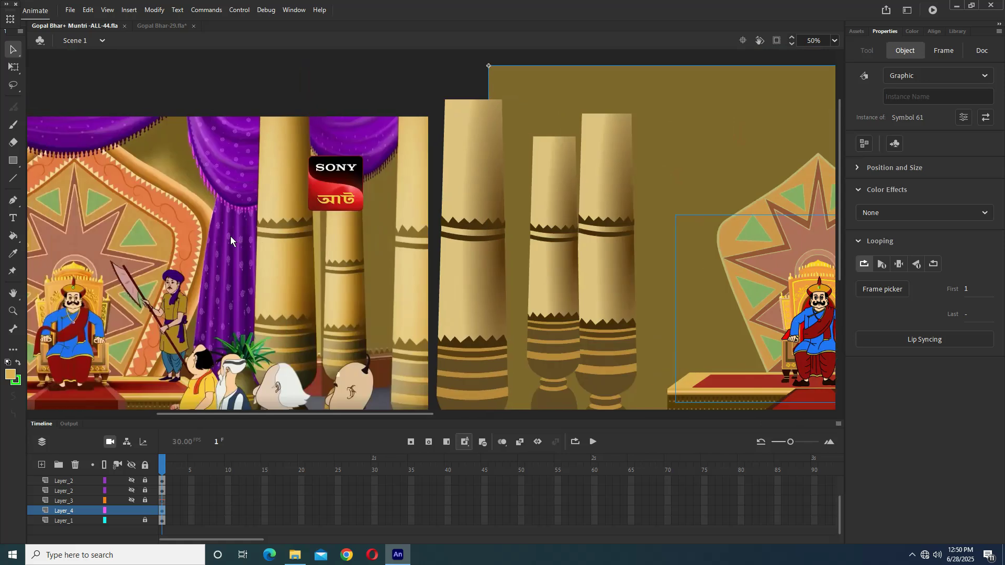
key("i")
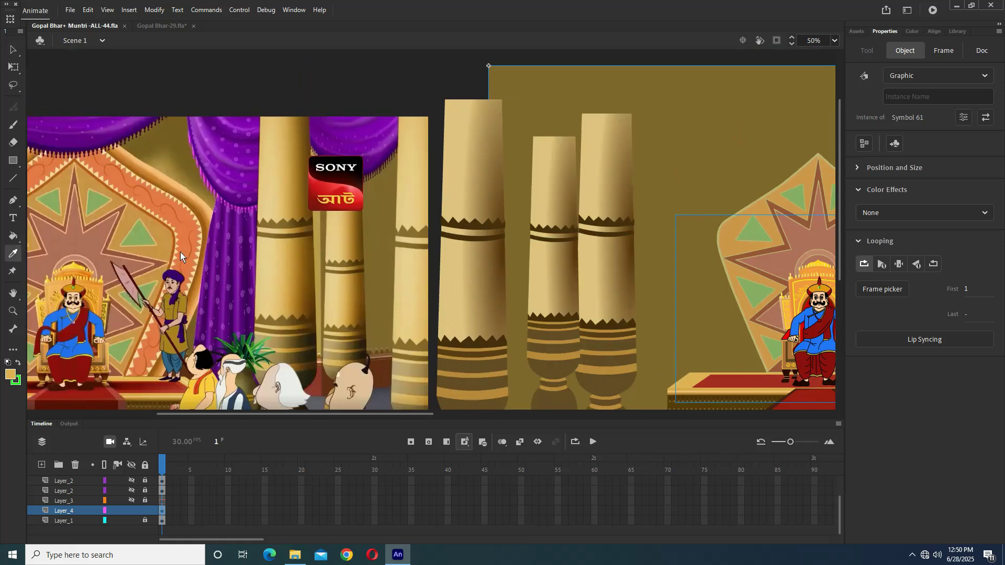
key("ctrl+=")
left_click(20, 383)
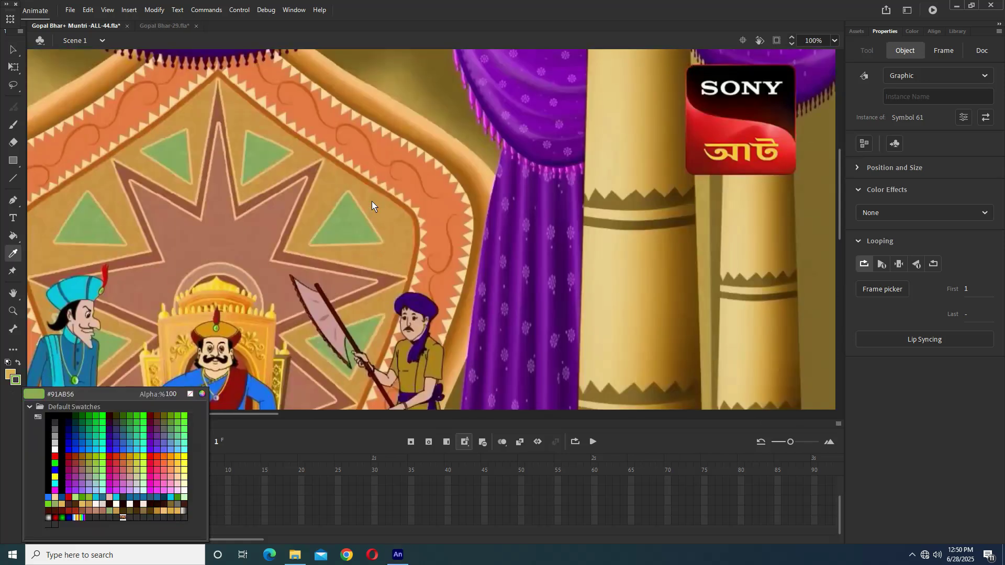
left_click(371, 184)
left_click(11, 49)
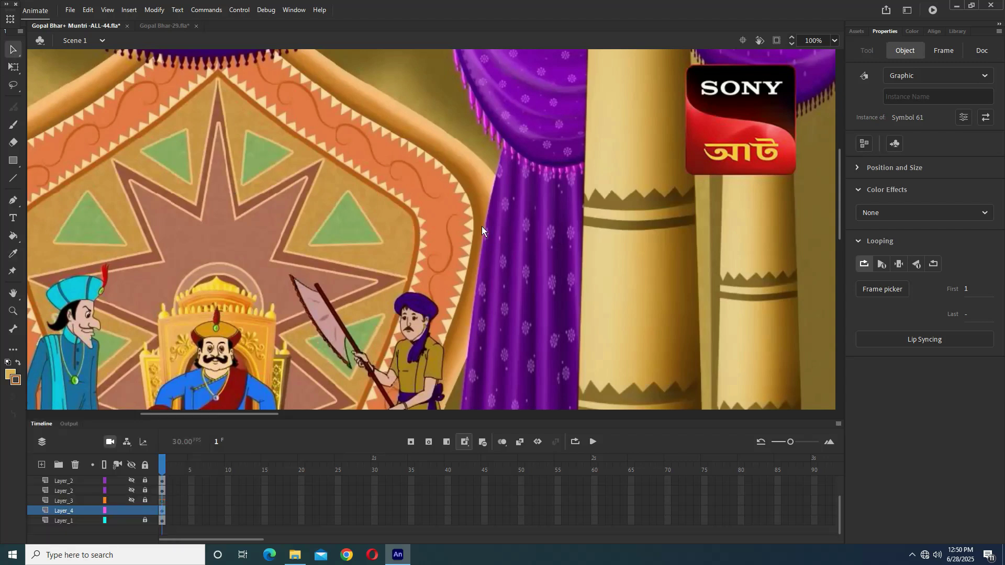
- Open the pentagonal panel symbol behind the throne and try to recolour its outer outline brown-orange with the Ink Bottle
key("ctrl+-")
scroll(505, 236, "right", 6)
key("ctrl+=")
scroll(564, 253, "up", 2)
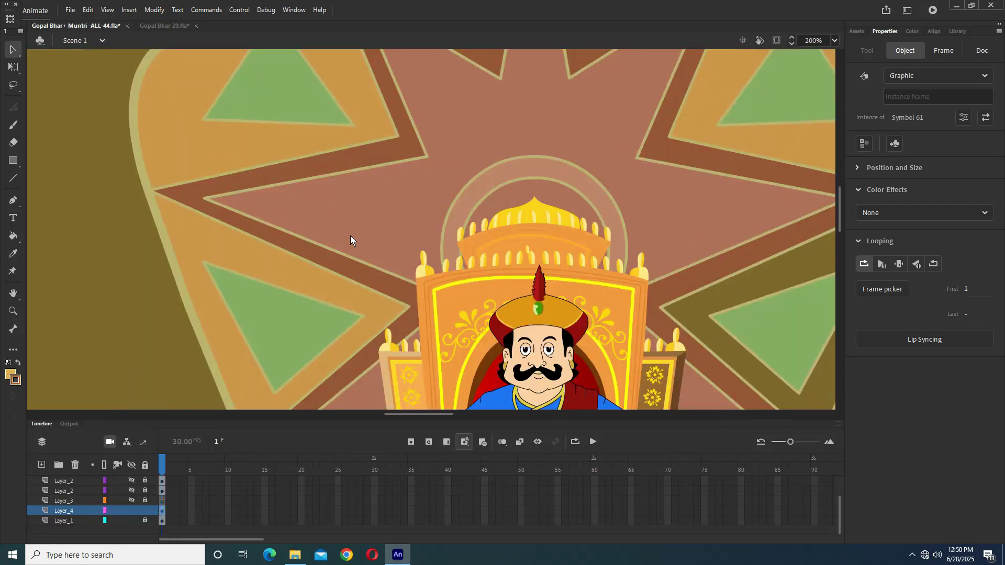
double_click(164, 242)
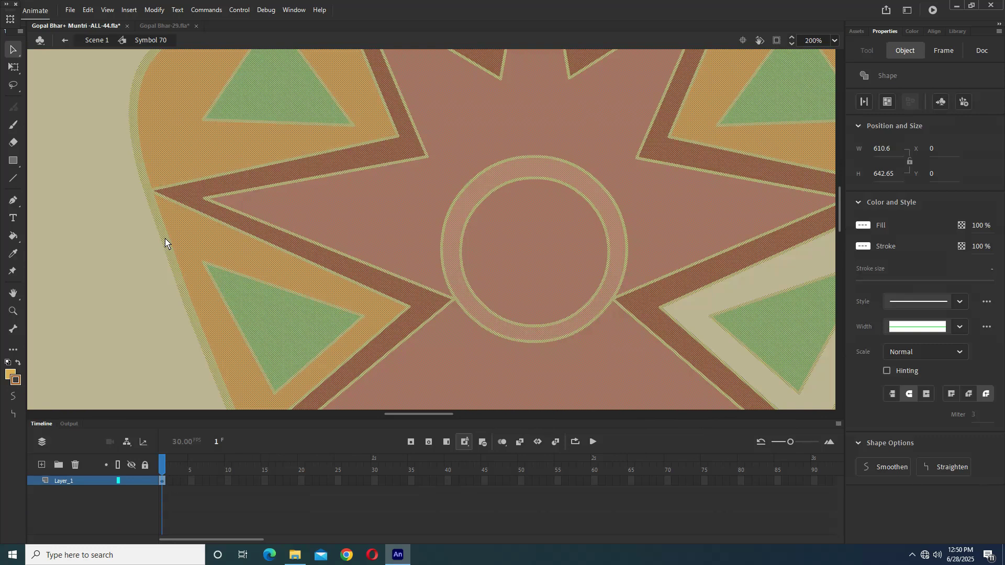
left_click(13, 235)
left_click(42, 255)
left_click(164, 236)
key("ctrl+z")
- Deselect the panel artwork, try a brown-orange Ink Bottle stroke of size 1 on its outer edge, and undo it
left_click(8, 46)
left_click(149, 199)
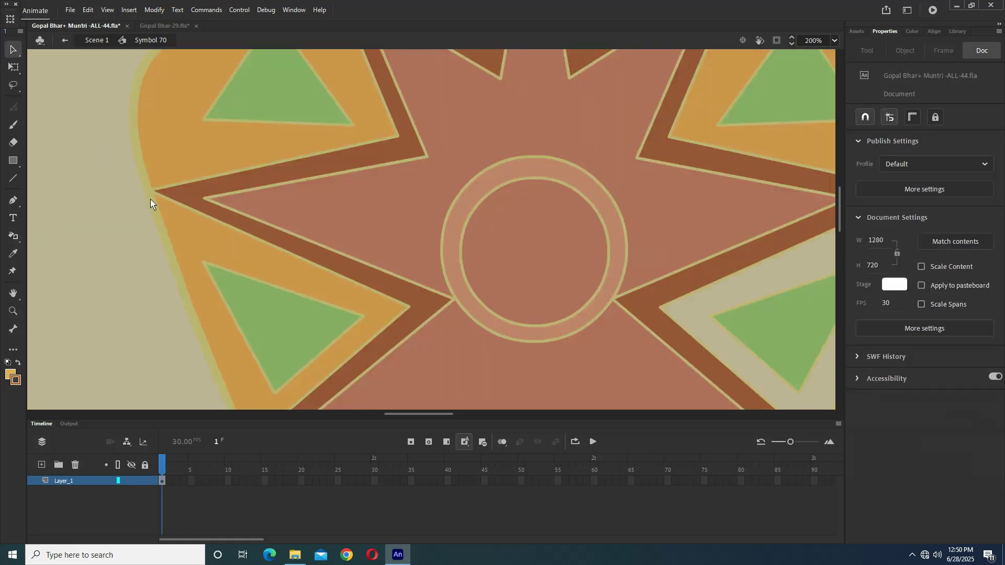
left_click(14, 240)
left_click(165, 234)
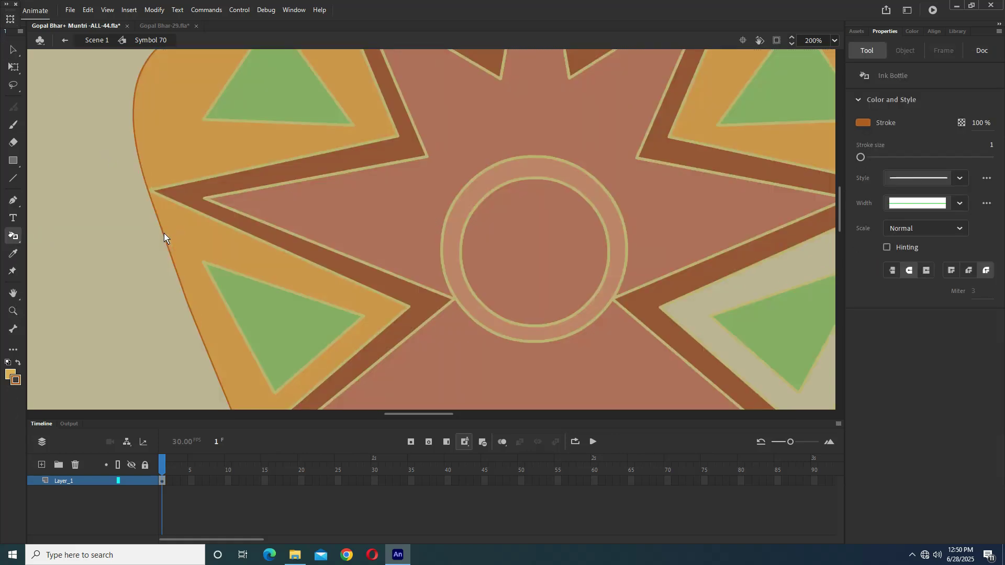
key("ctrl+z")
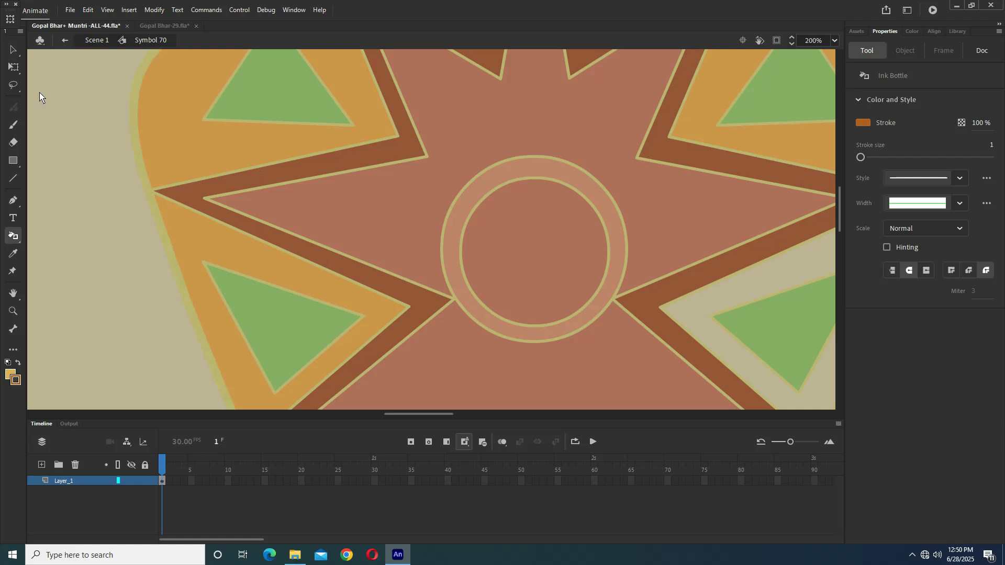
- Exit the panel symbol to the main scene and bring the reference picture into view
left_click(13, 50)
key("ctrl+minus")
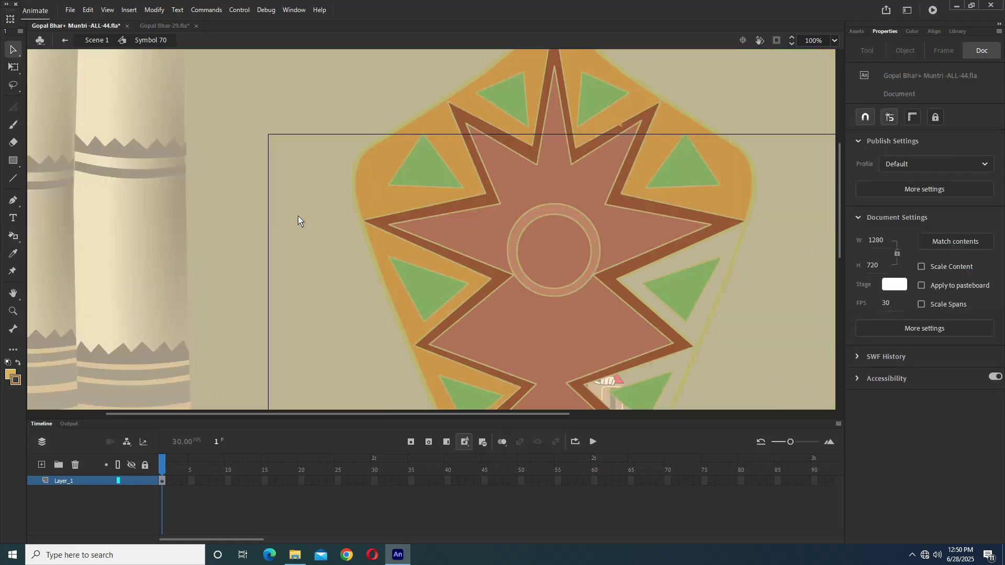
key("ctrl+minus")
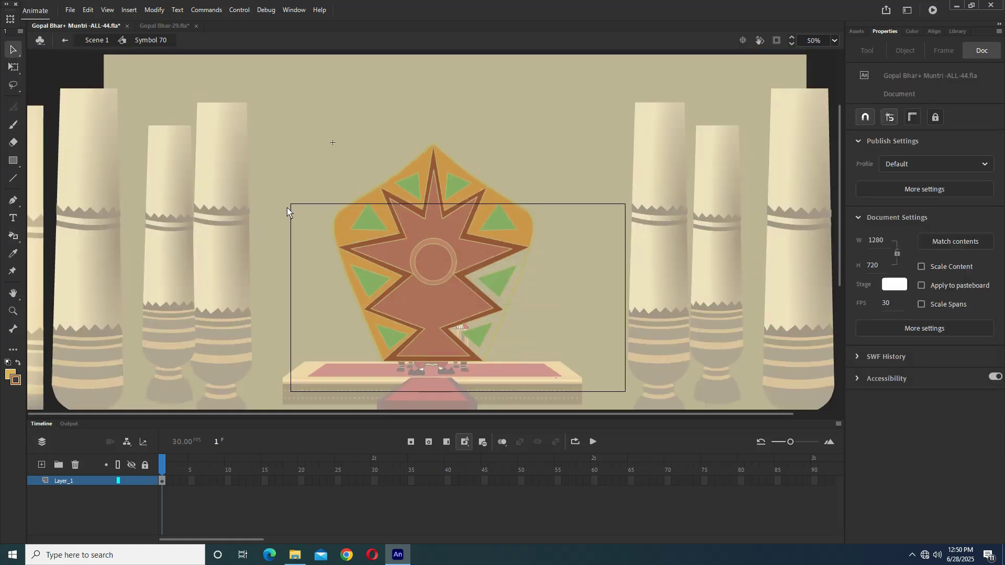
key("ctrl+equal")
key("ctrl+equal")
double_click(333, 257)
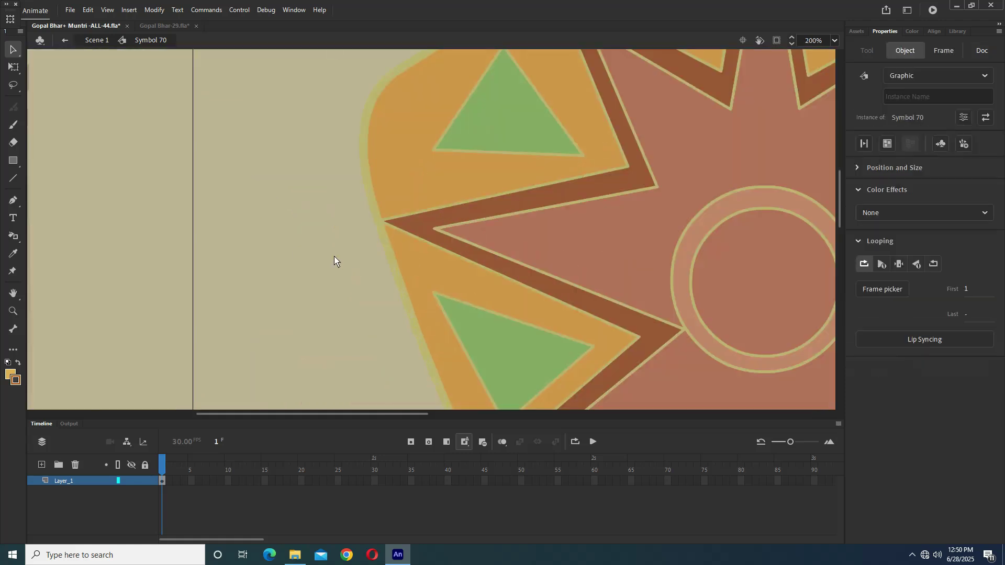
key("ctrl+minus")
key("ctrl+minus")
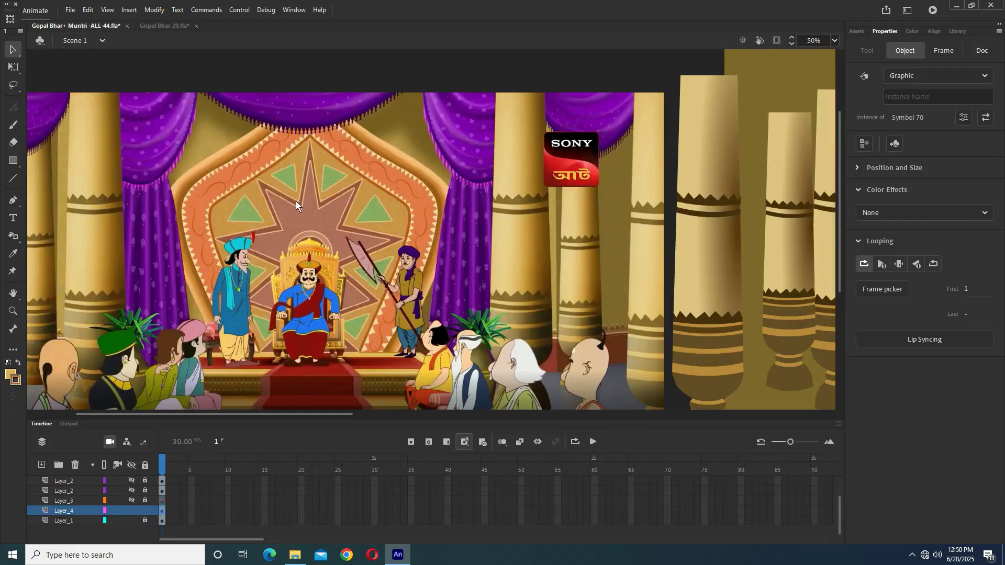
- Set the fill colour to the brown-orange sampled from the border line of the reference panel
key("ctrl+equal")
left_click(12, 255)
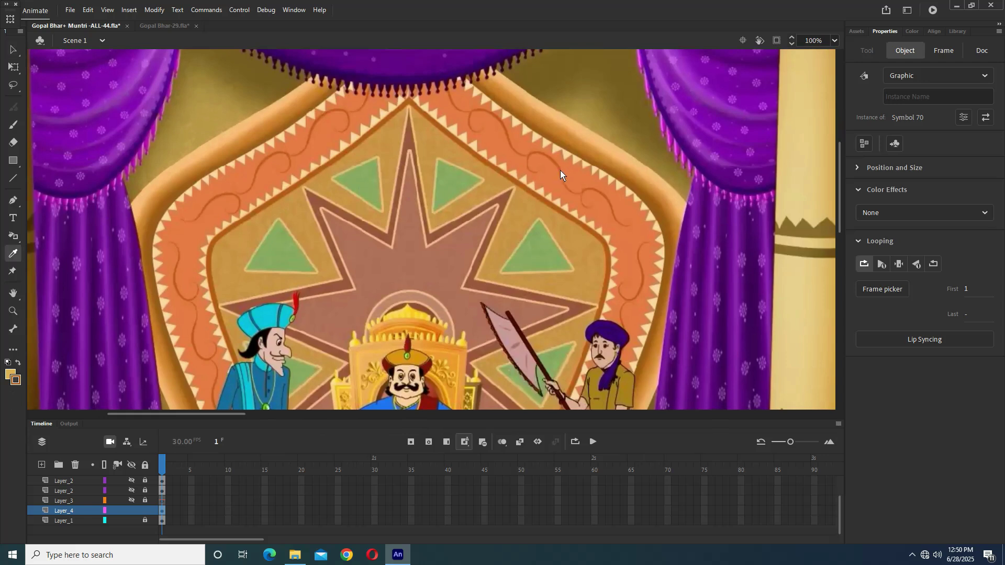
left_click(524, 188)
left_click_drag(537, 226, 479, 213)
left_click_drag(799, 270, 605, 235)
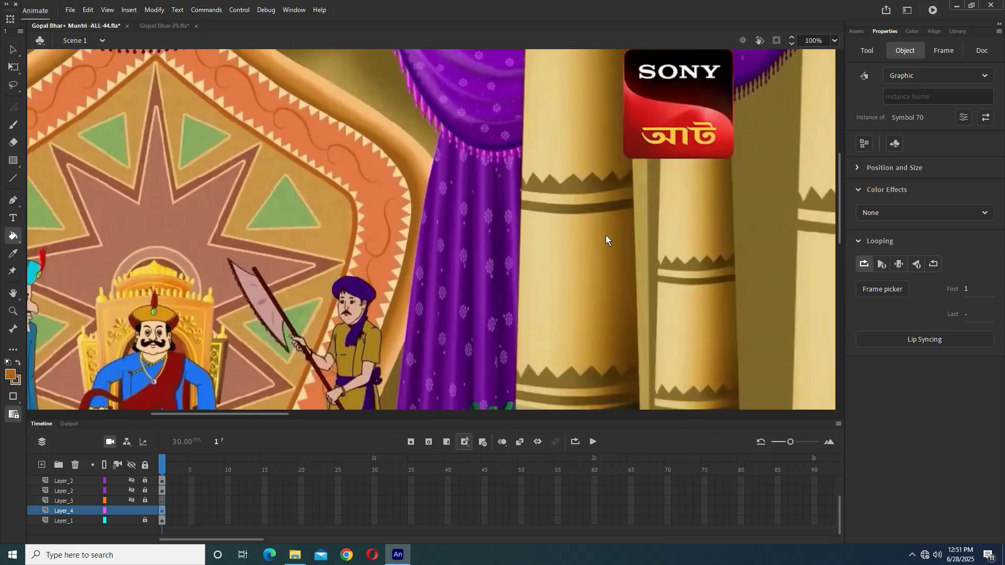
key("ctrl+minus")
left_click_drag(479, 209, 329, 199)
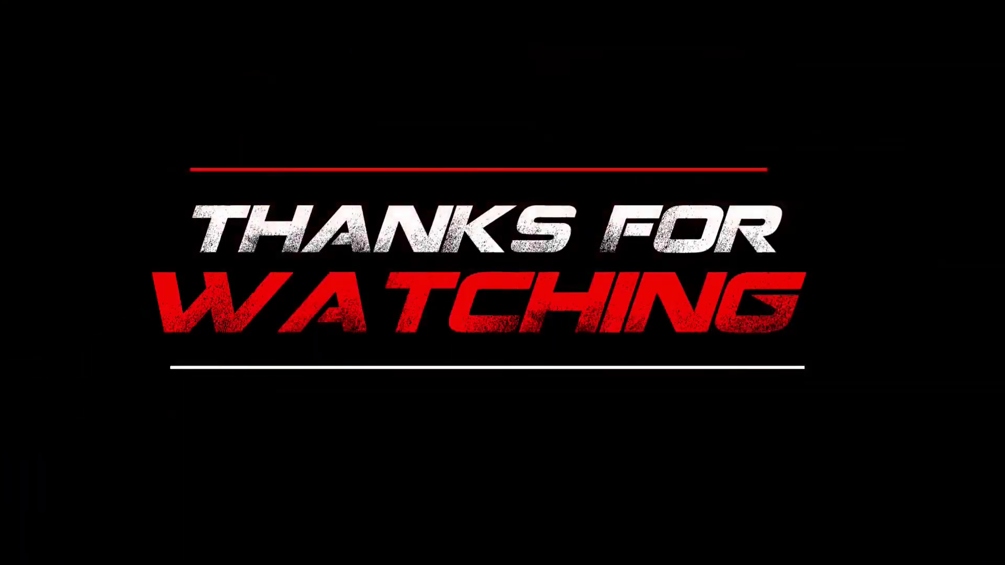